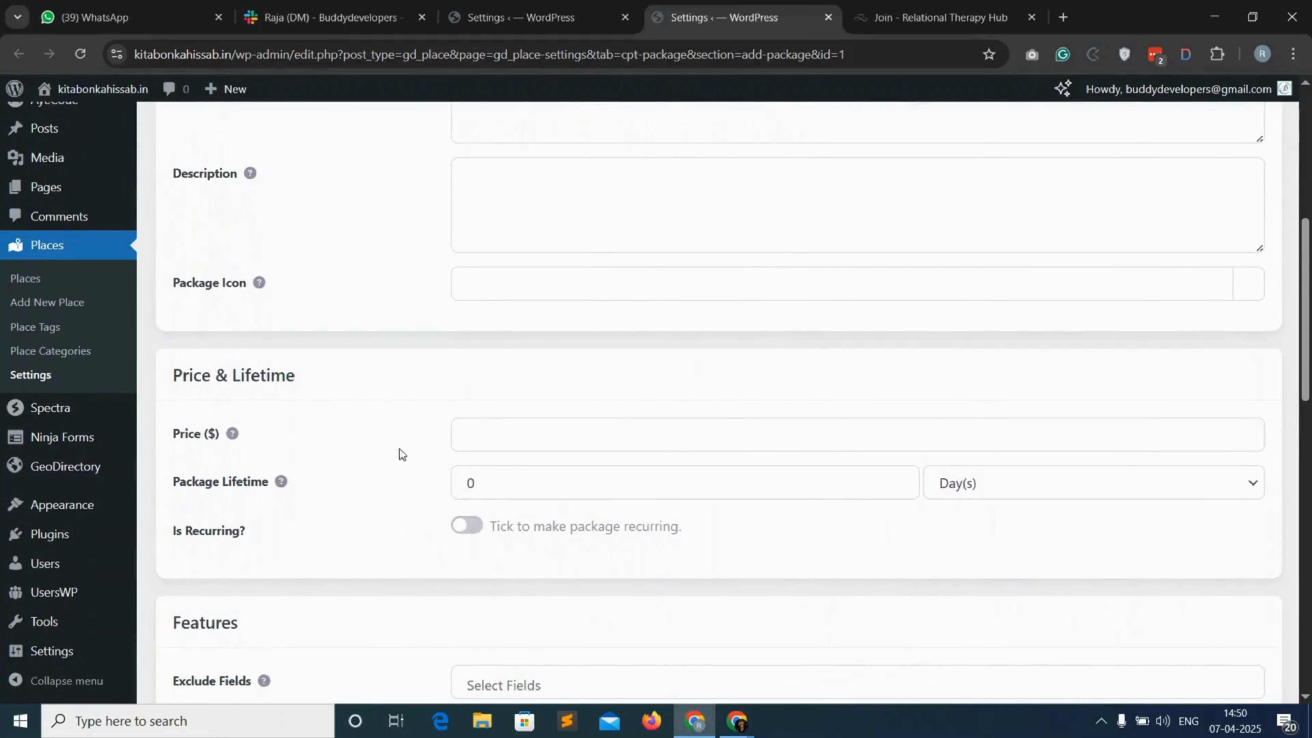
- Set the package's price to 0 and its lifetime unit to Month(s), and make the package recurring
left_click(511, 430)
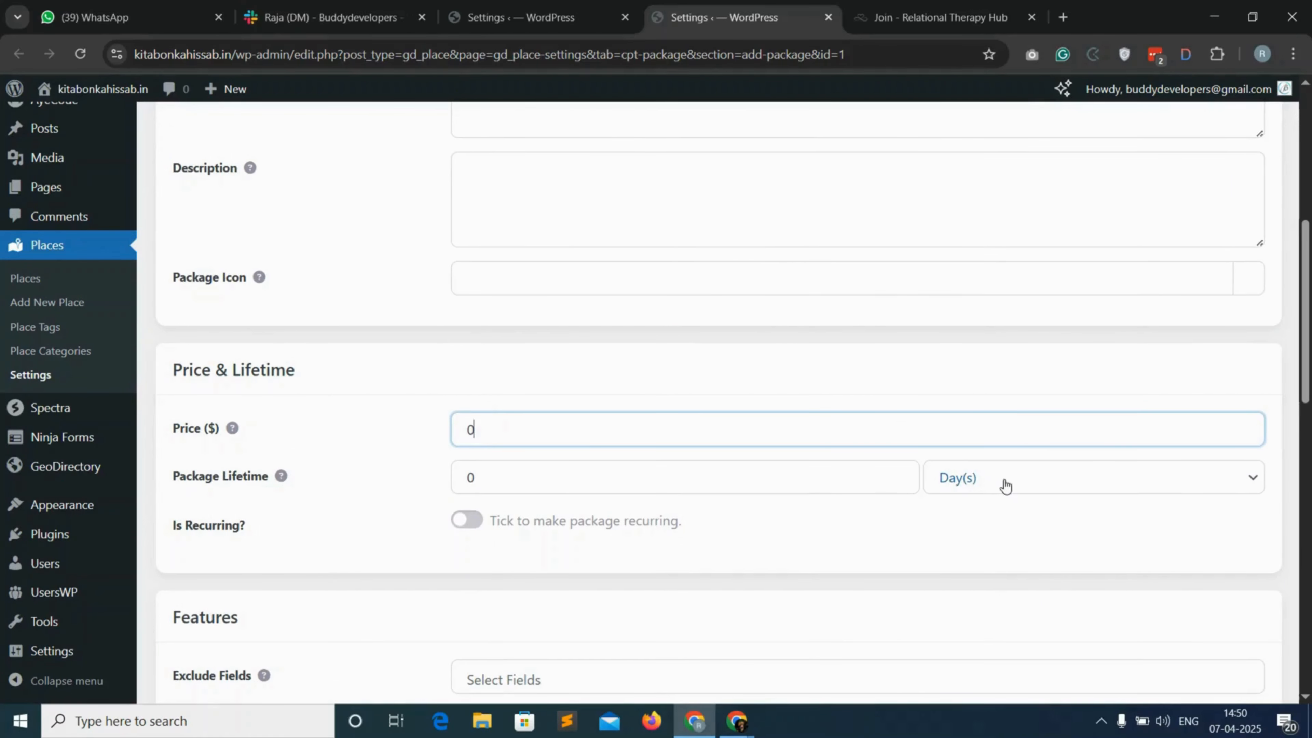
left_click(1021, 484)
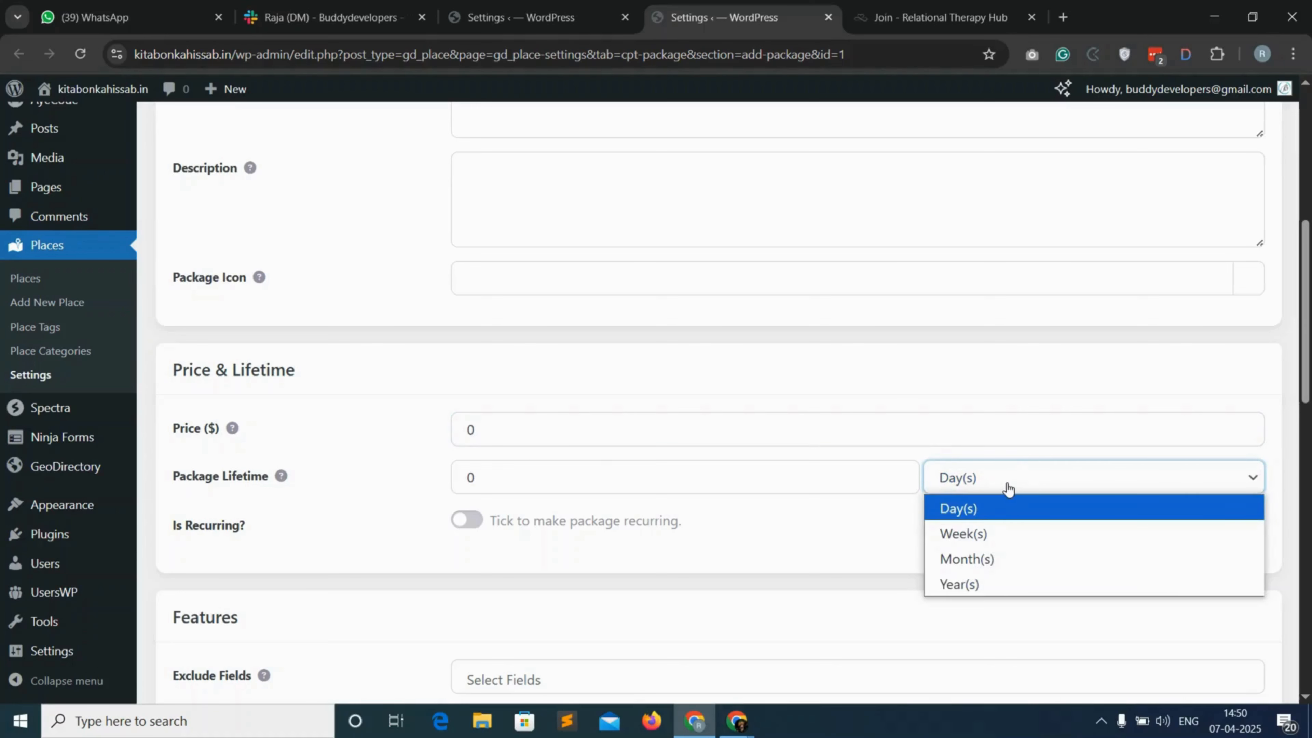
left_click(971, 559)
scroll(735, 533, "down", 2)
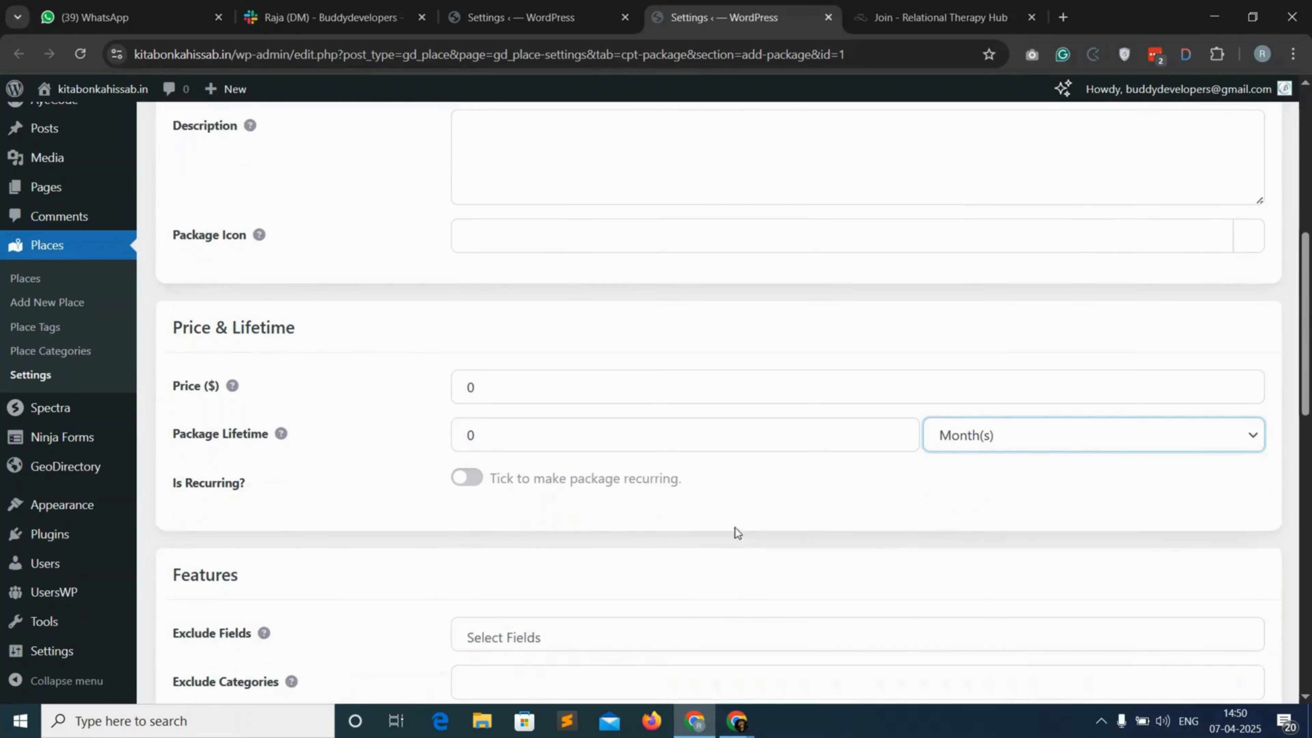
left_click(468, 451)
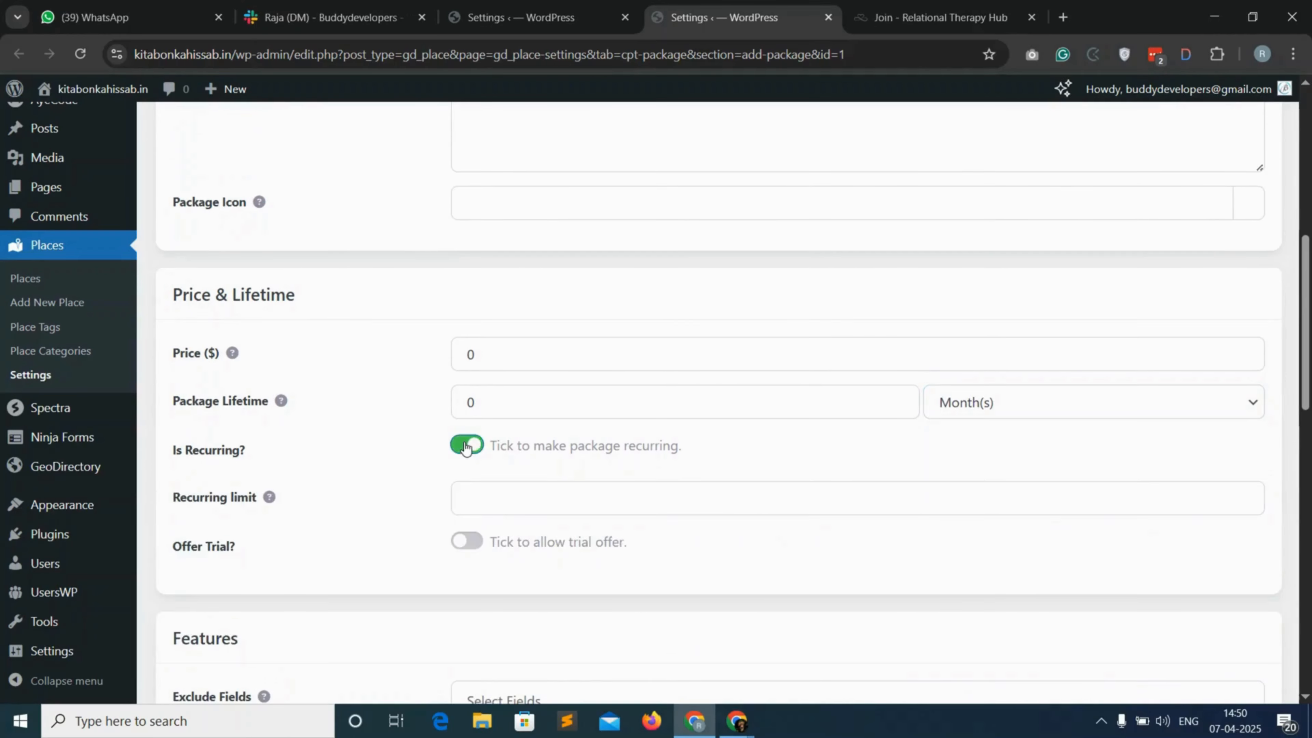
- Exclude the Images field from the package's features
scroll(508, 466, "down", 5)
scroll(456, 468, "down", 2)
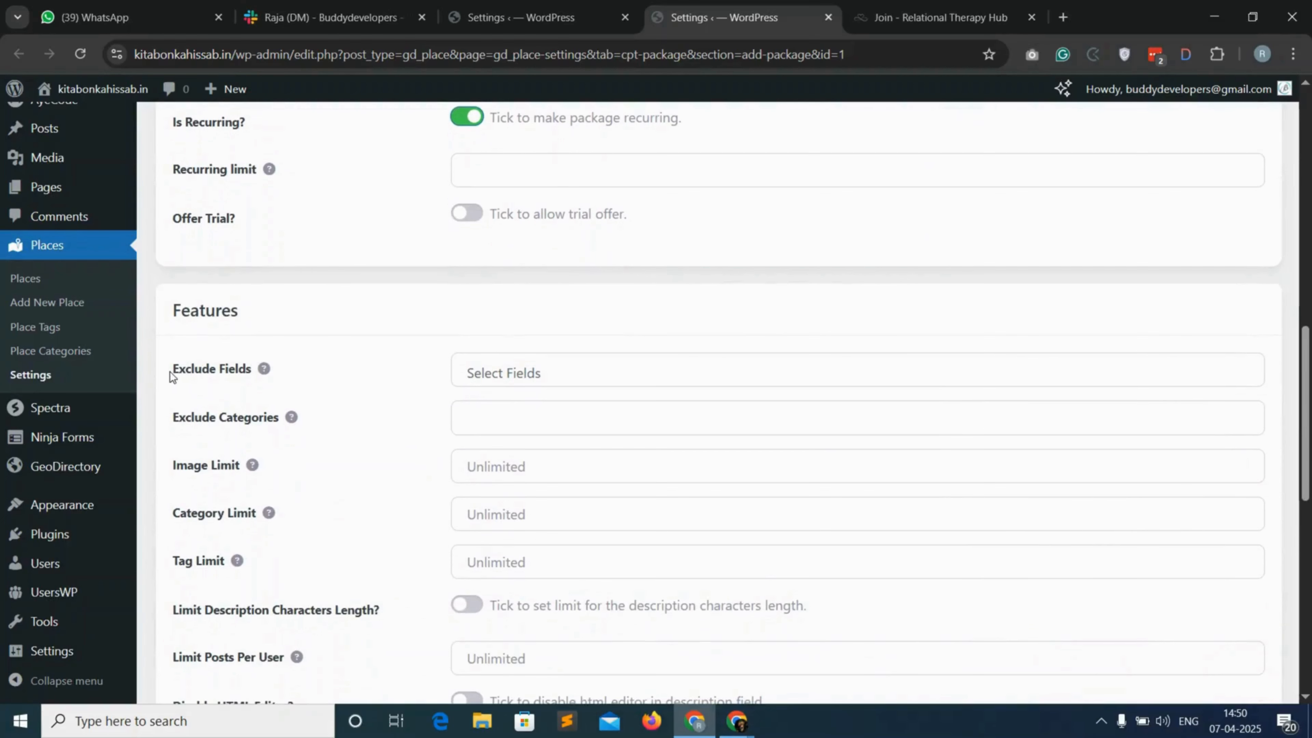
left_click(338, 381)
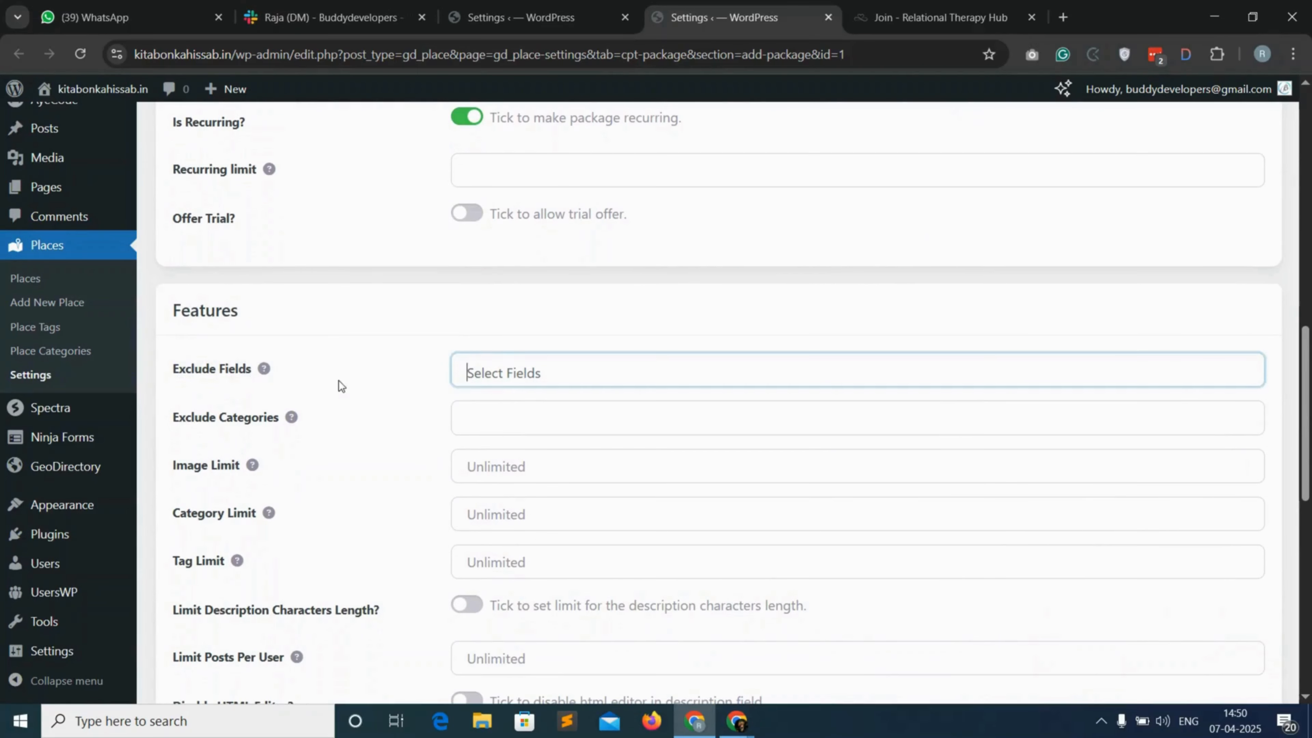
left_click(554, 374)
left_click(542, 406)
- Limit the package to 1 image and 1 category
scroll(404, 396, "down", 1)
scroll(402, 391, "down", 1)
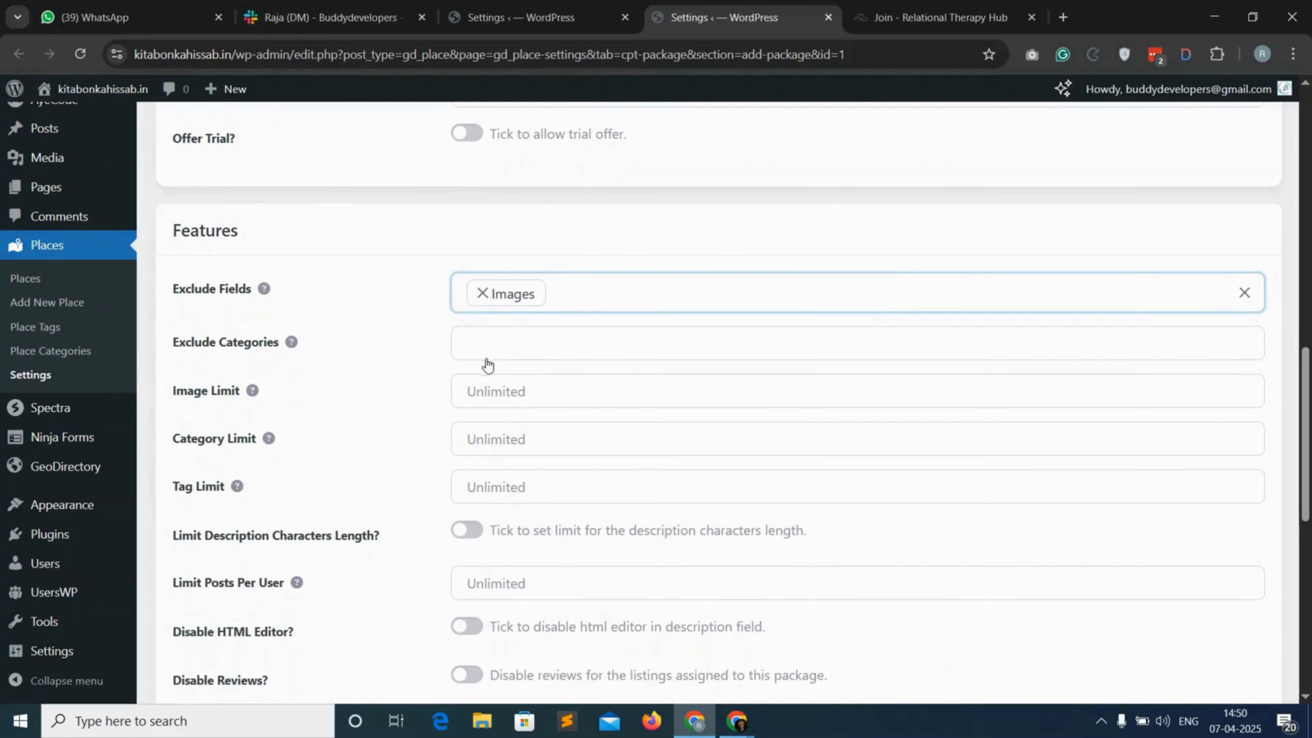
left_click(490, 352)
left_click(483, 346)
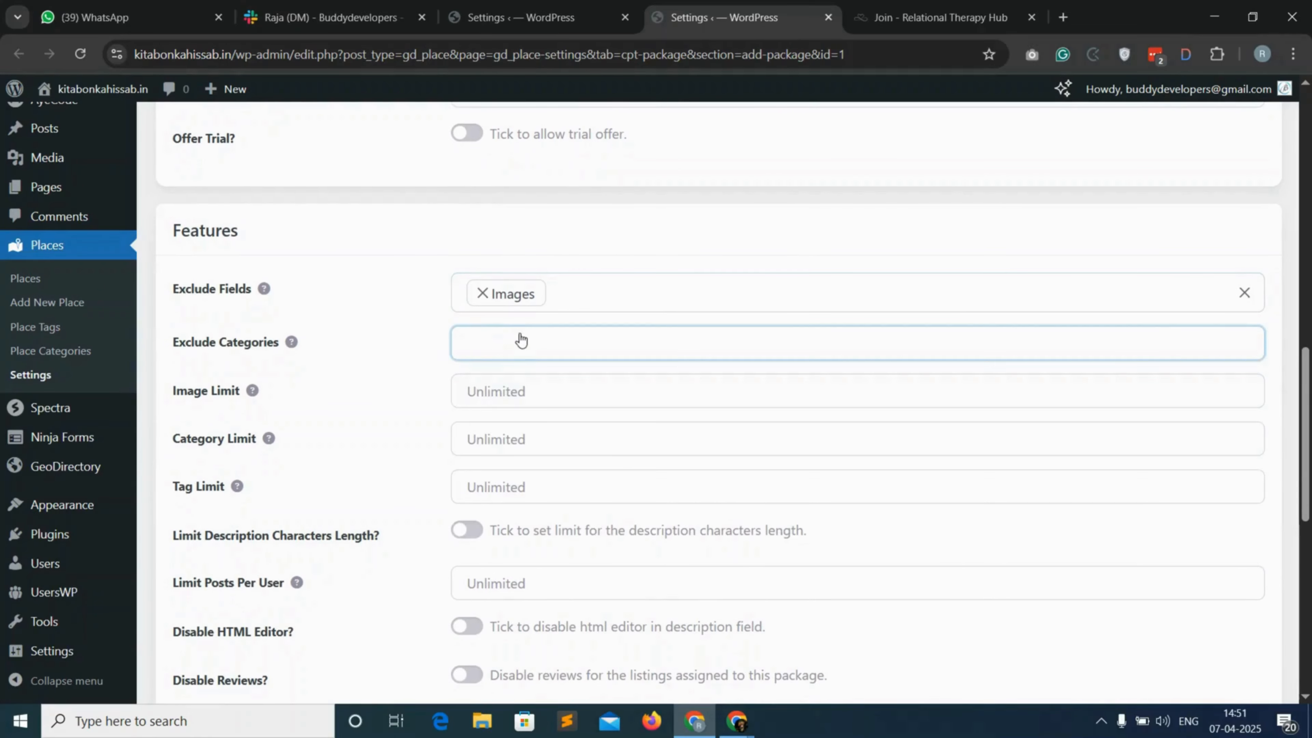
left_click(506, 394)
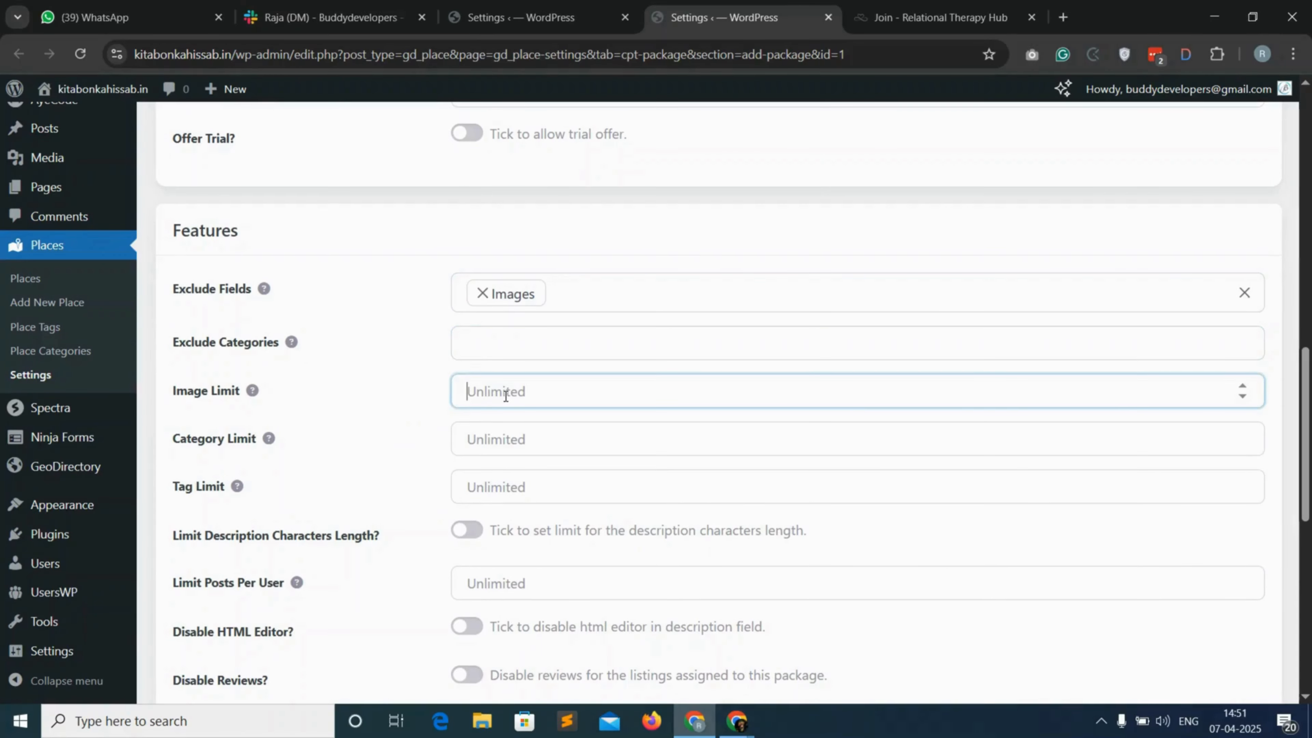
type("1")
left_click(483, 453)
type("1")
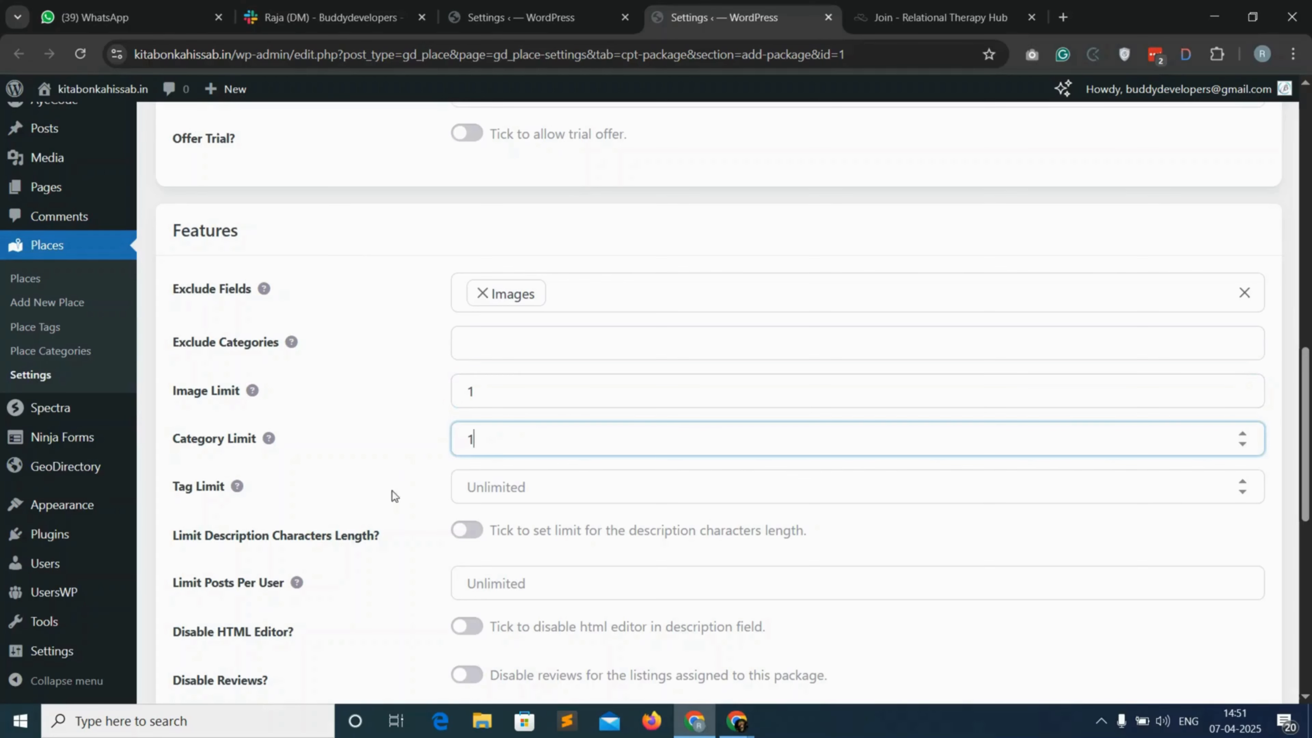
- Save the changes to the Free Place package with its active status switched on
scroll(394, 495, "down", 10)
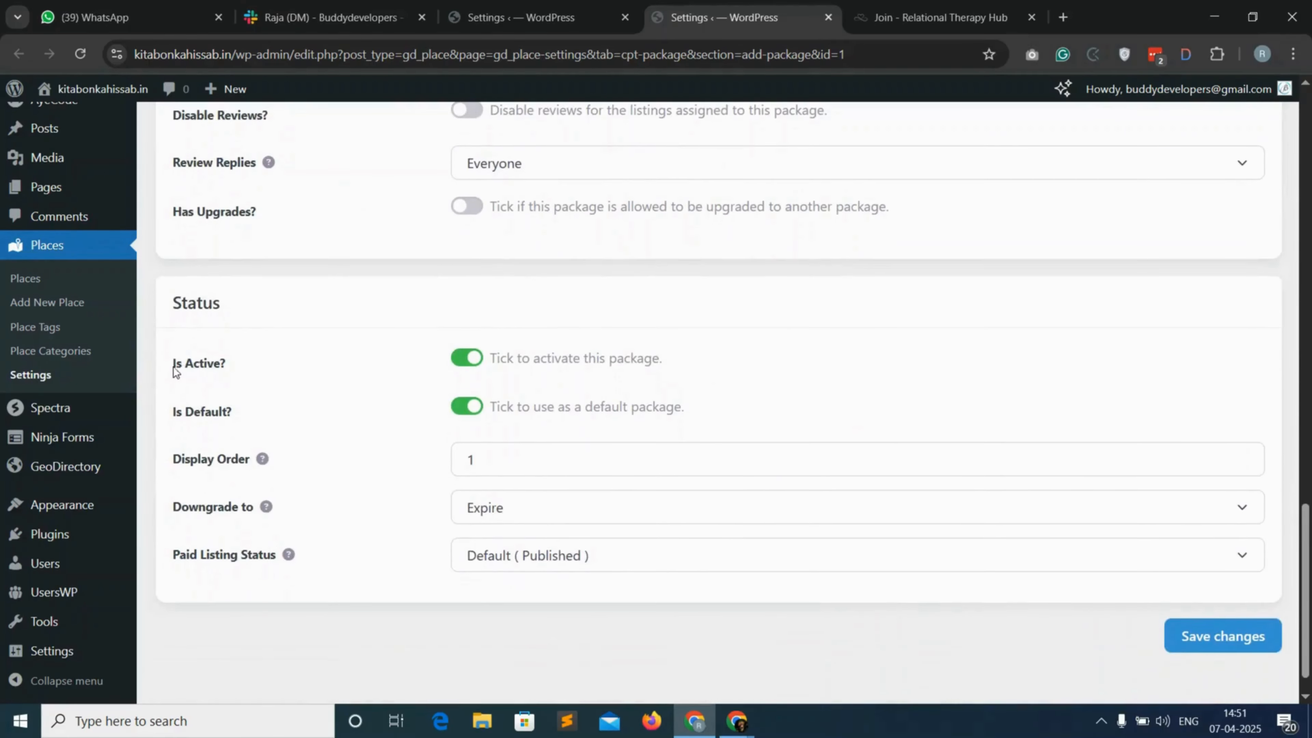
left_click(190, 365)
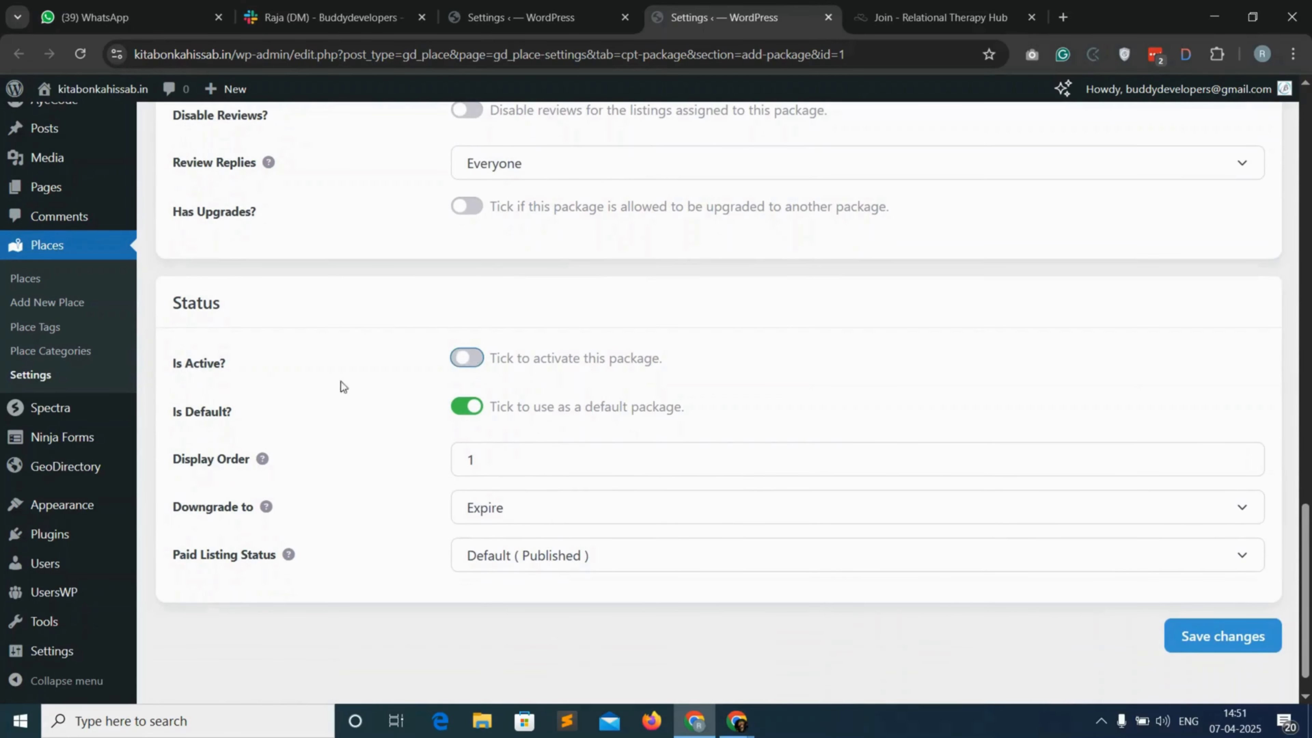
left_click(469, 358)
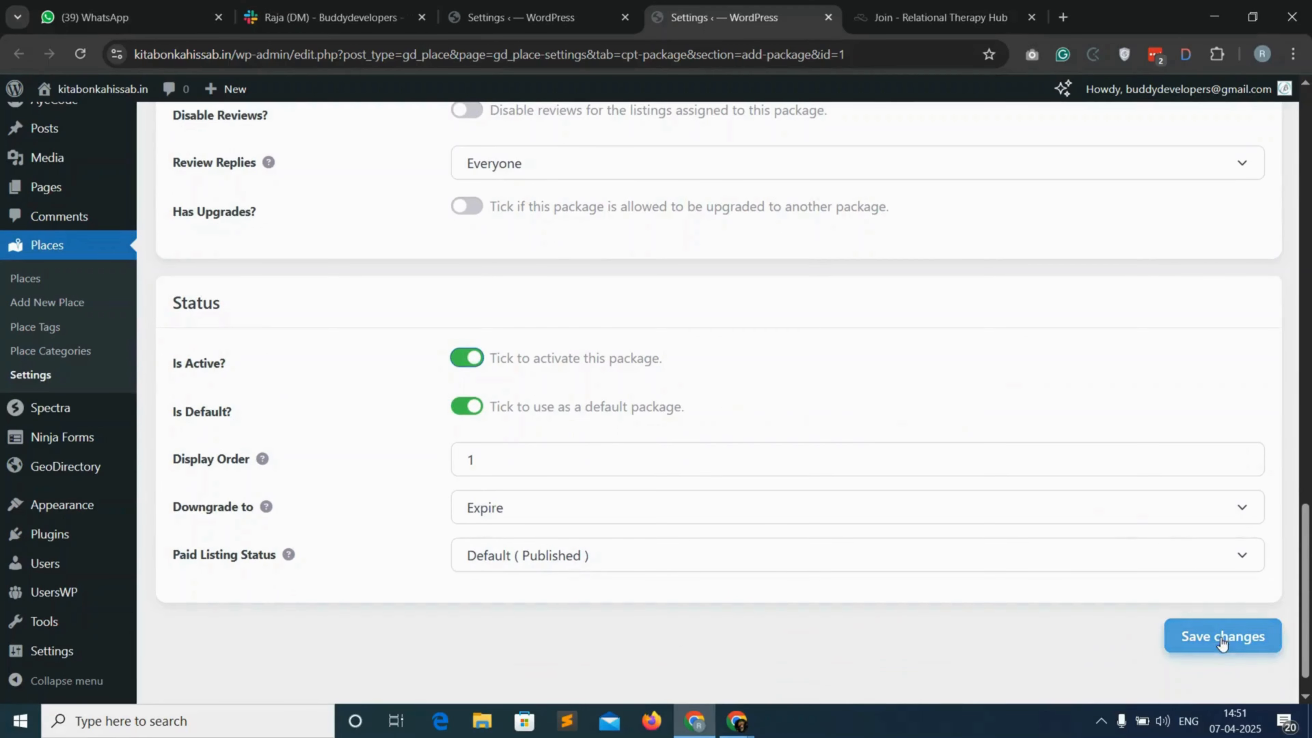
left_click(1243, 641)
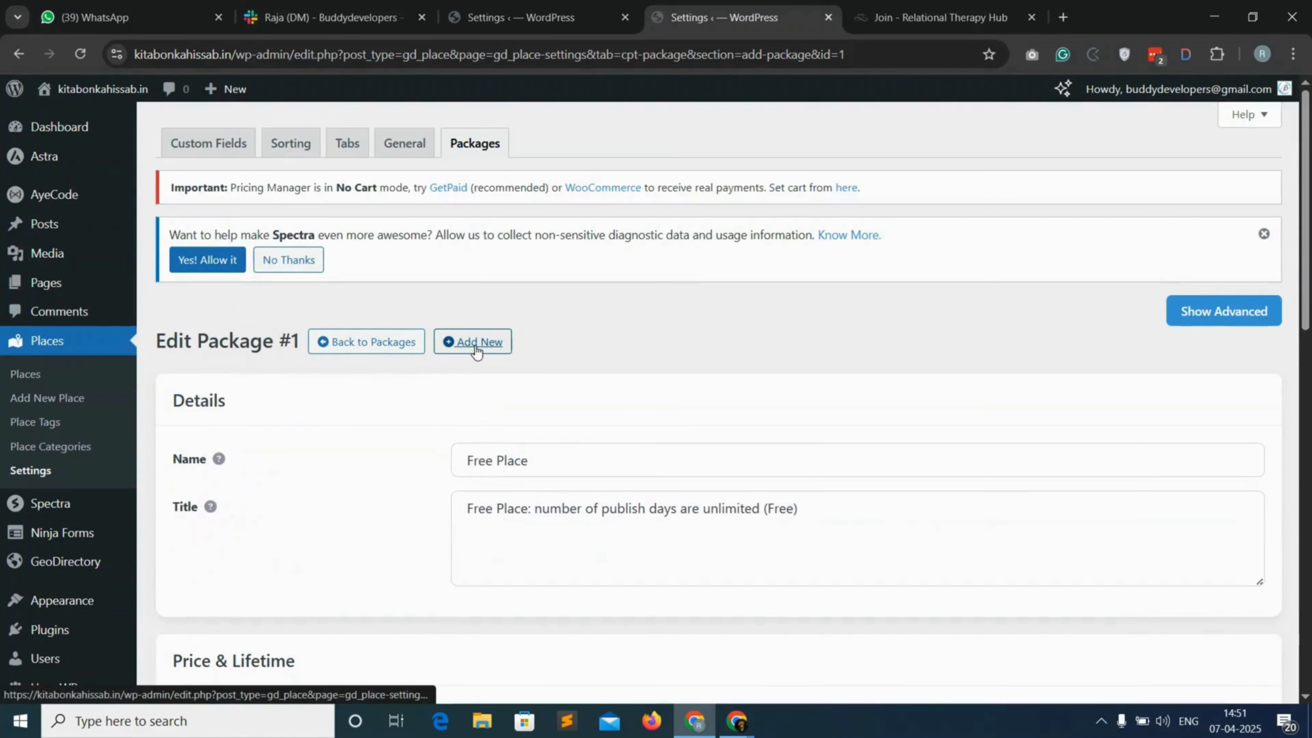
- Add a new package named Pro and show its advanced settings
left_click(472, 342)
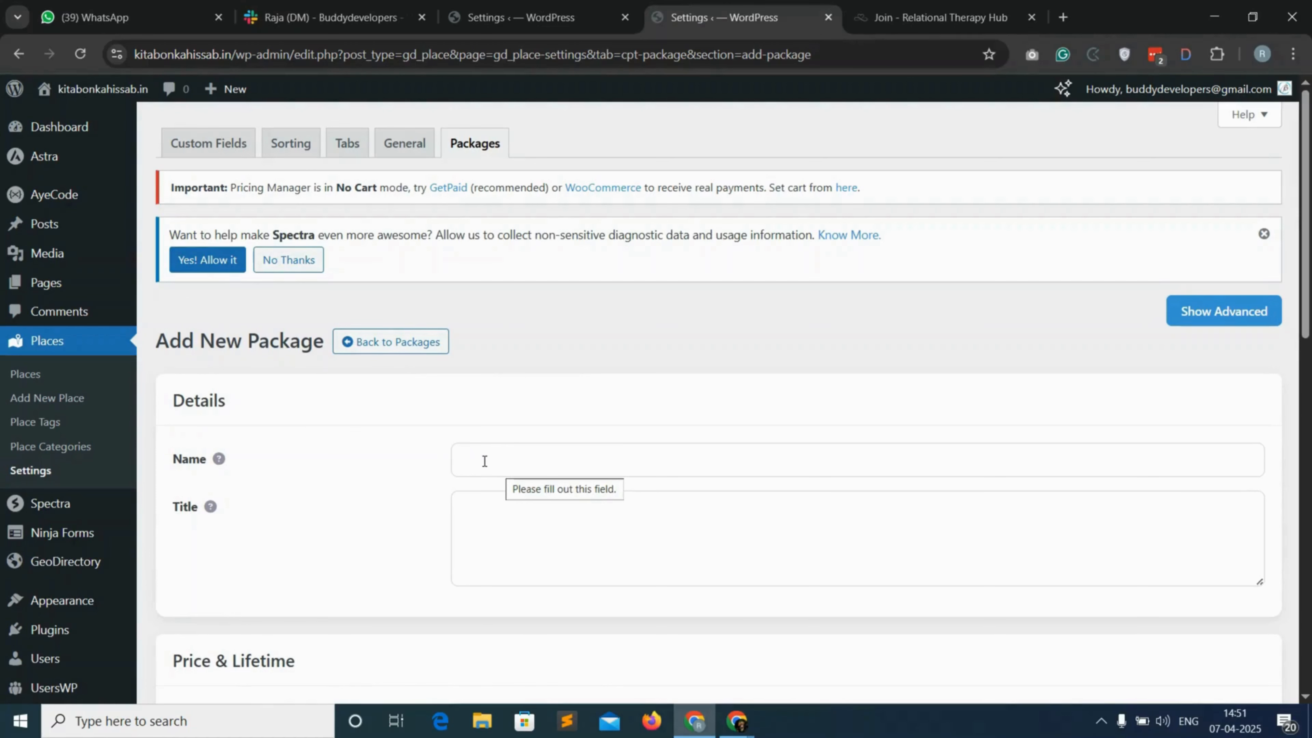
left_click(484, 461)
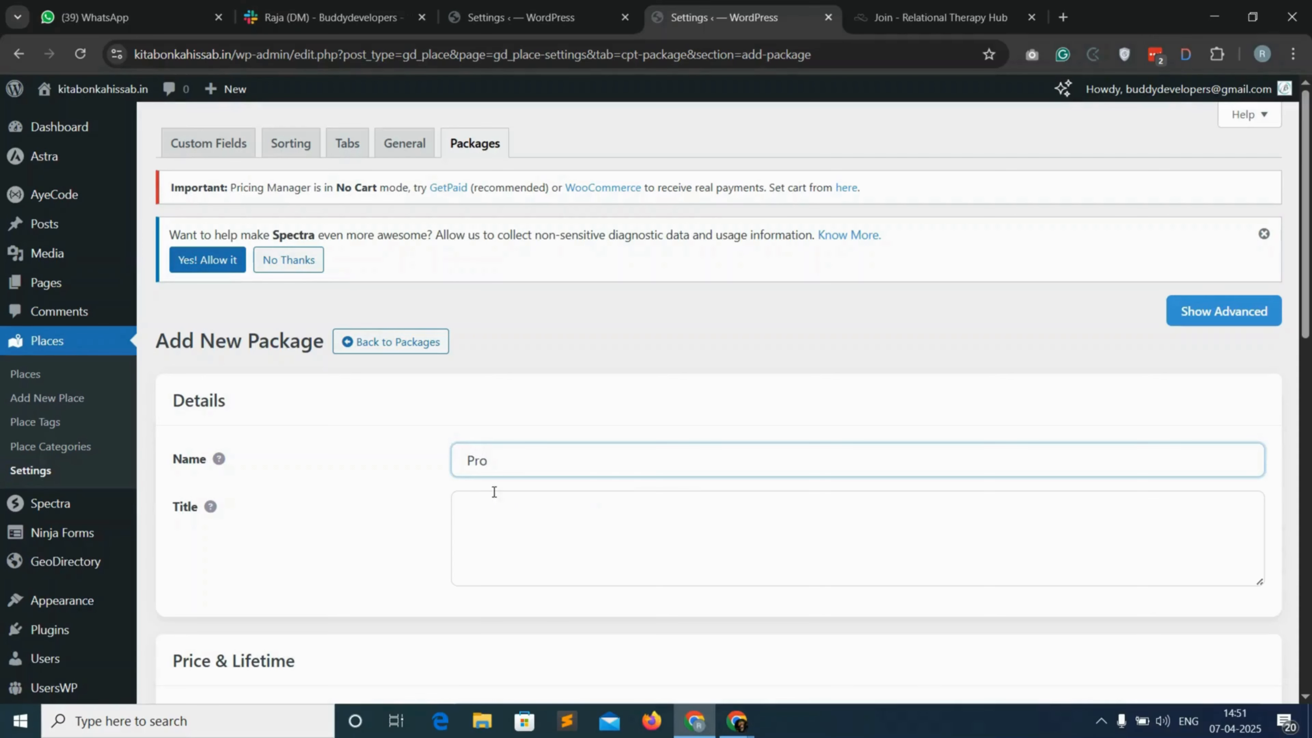
left_click(483, 507)
scroll(510, 484, "down", 3)
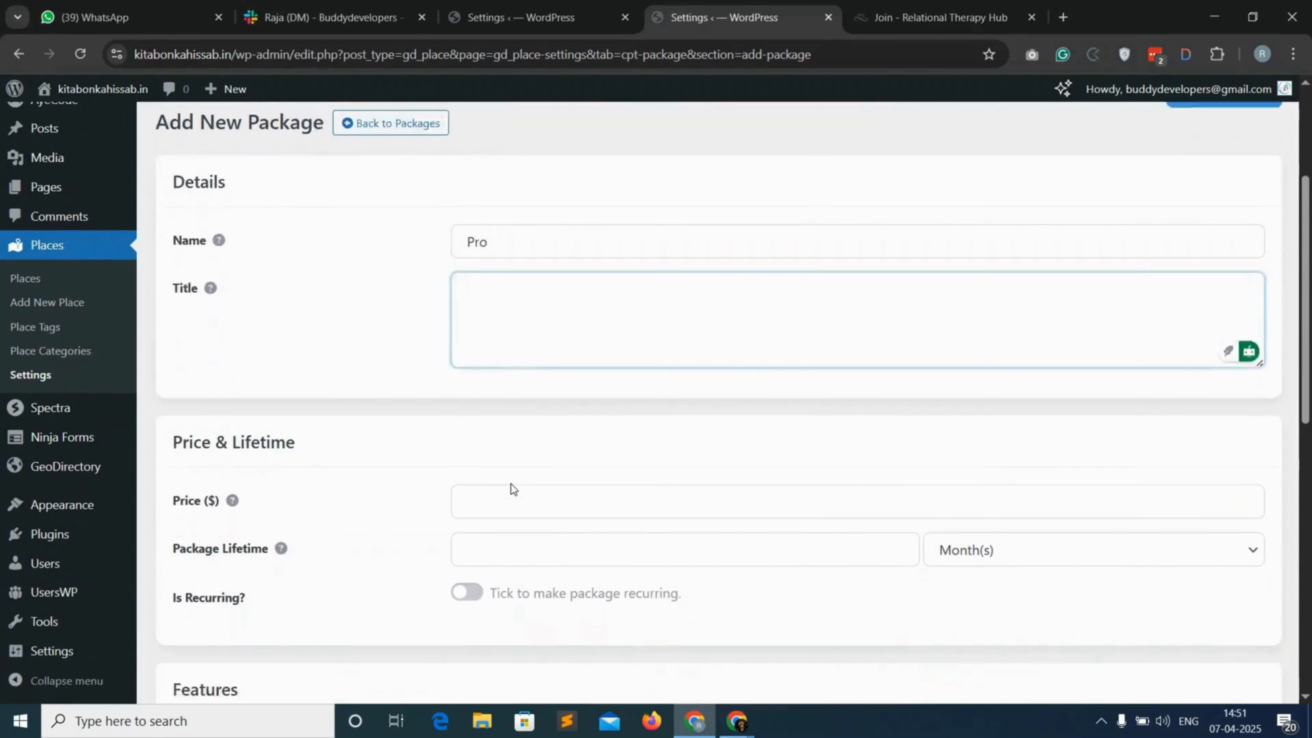
scroll(510, 484, "up", 2)
left_click(1196, 219)
- Make the Pro package recurring, with a price of 100 and a package lifetime of 1 month
scroll(656, 430, "down", 6)
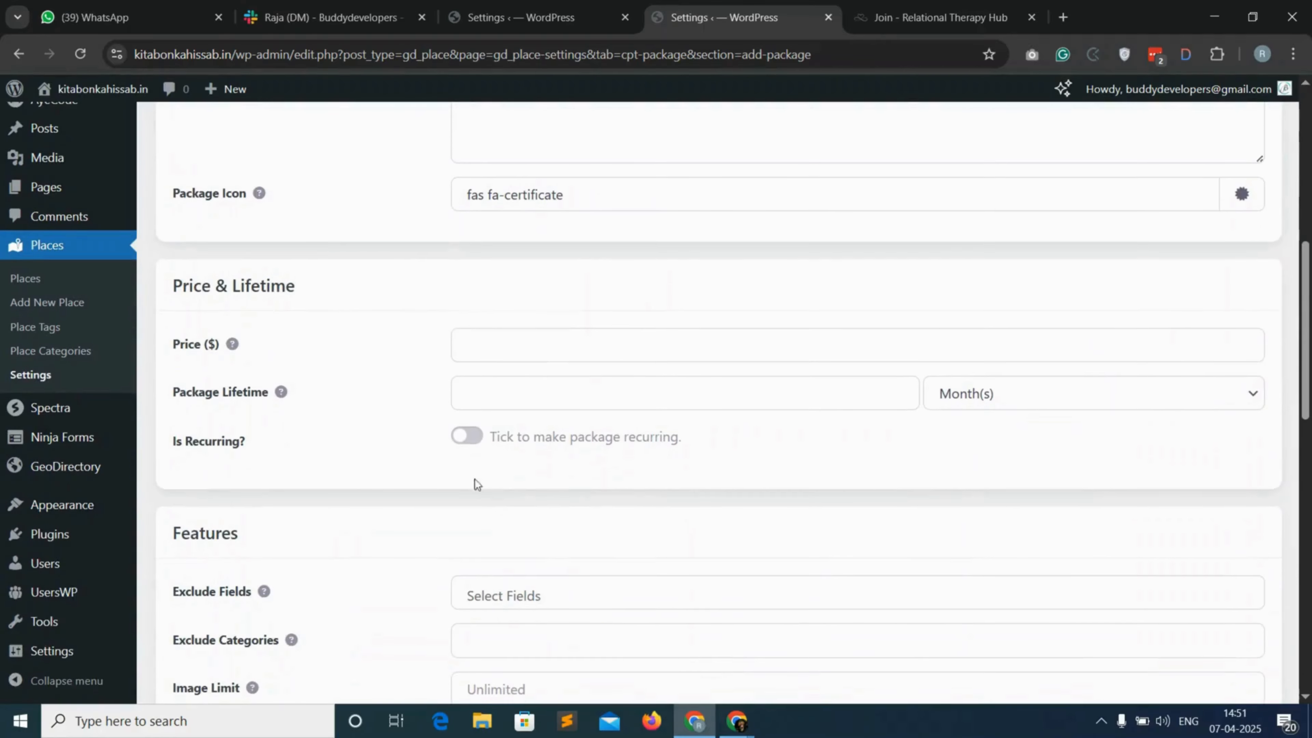
left_click(466, 438)
left_click(485, 346)
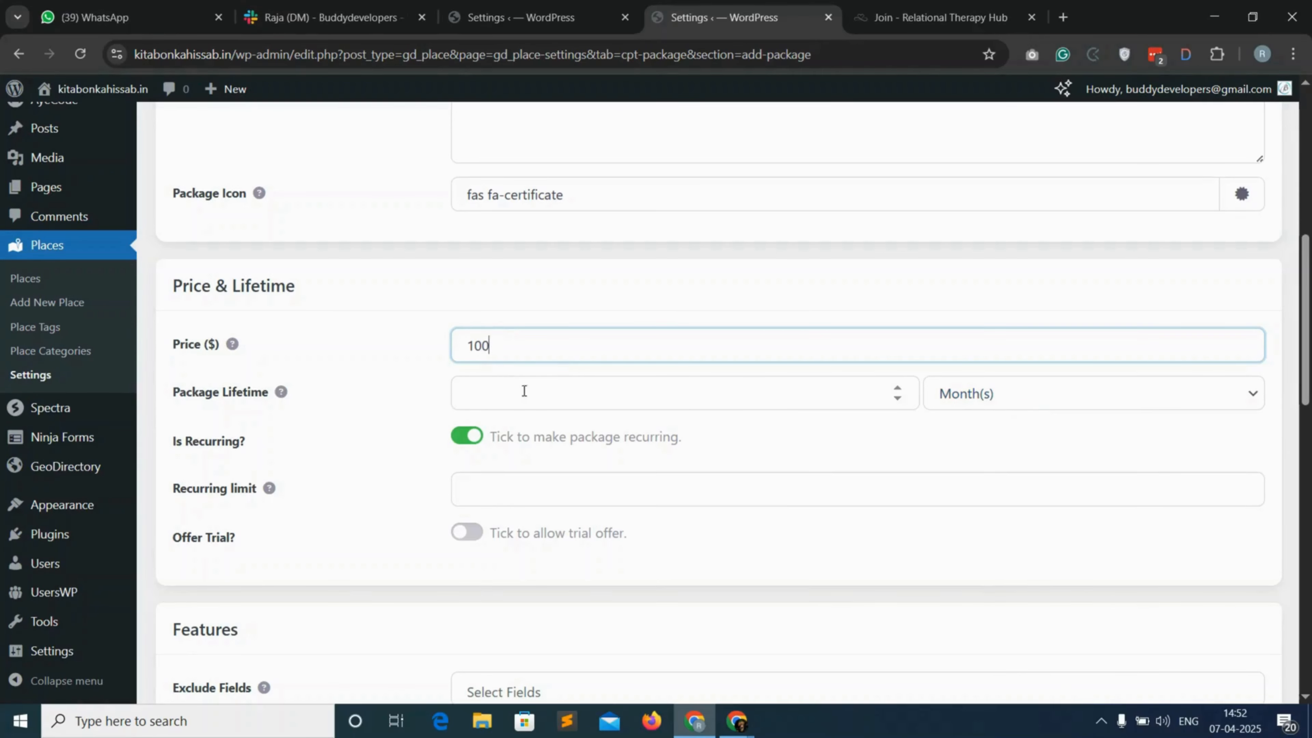
left_click(499, 392)
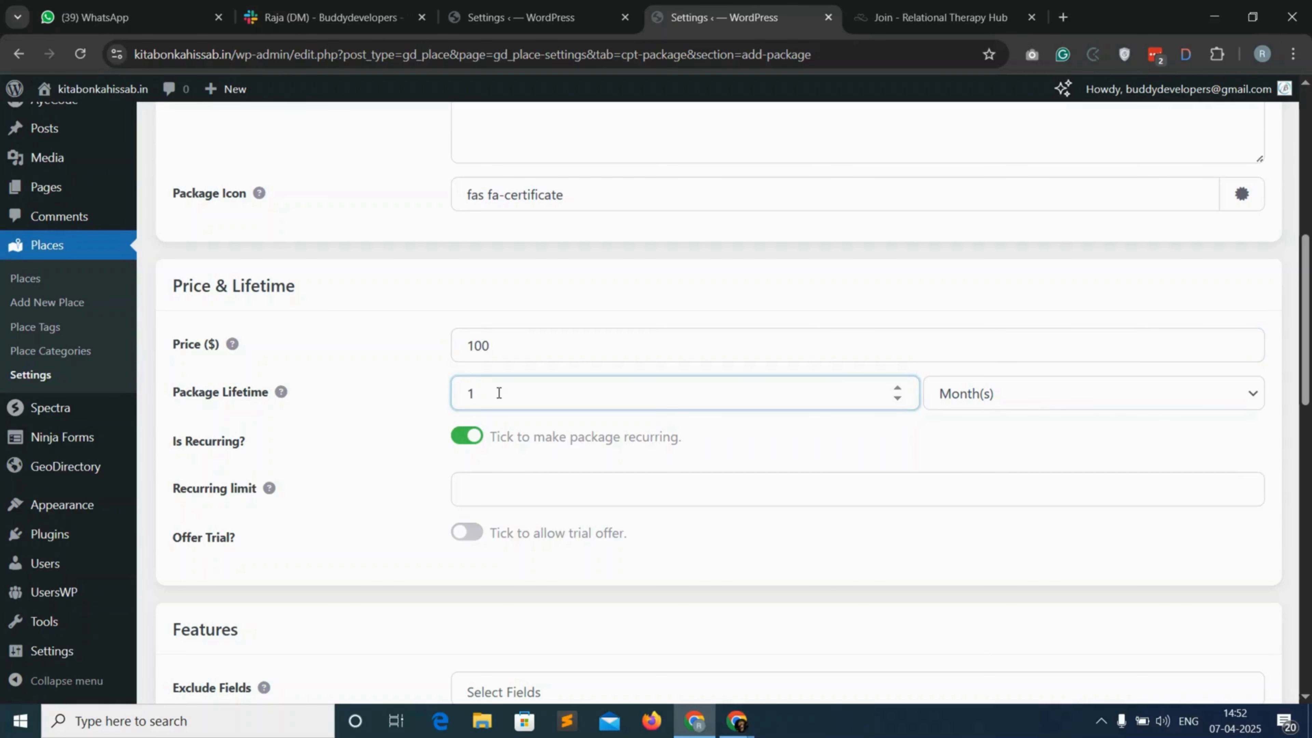
- Exclude the Featured, Images and Facebook fields from the Pro package
scroll(499, 393, "down", 5)
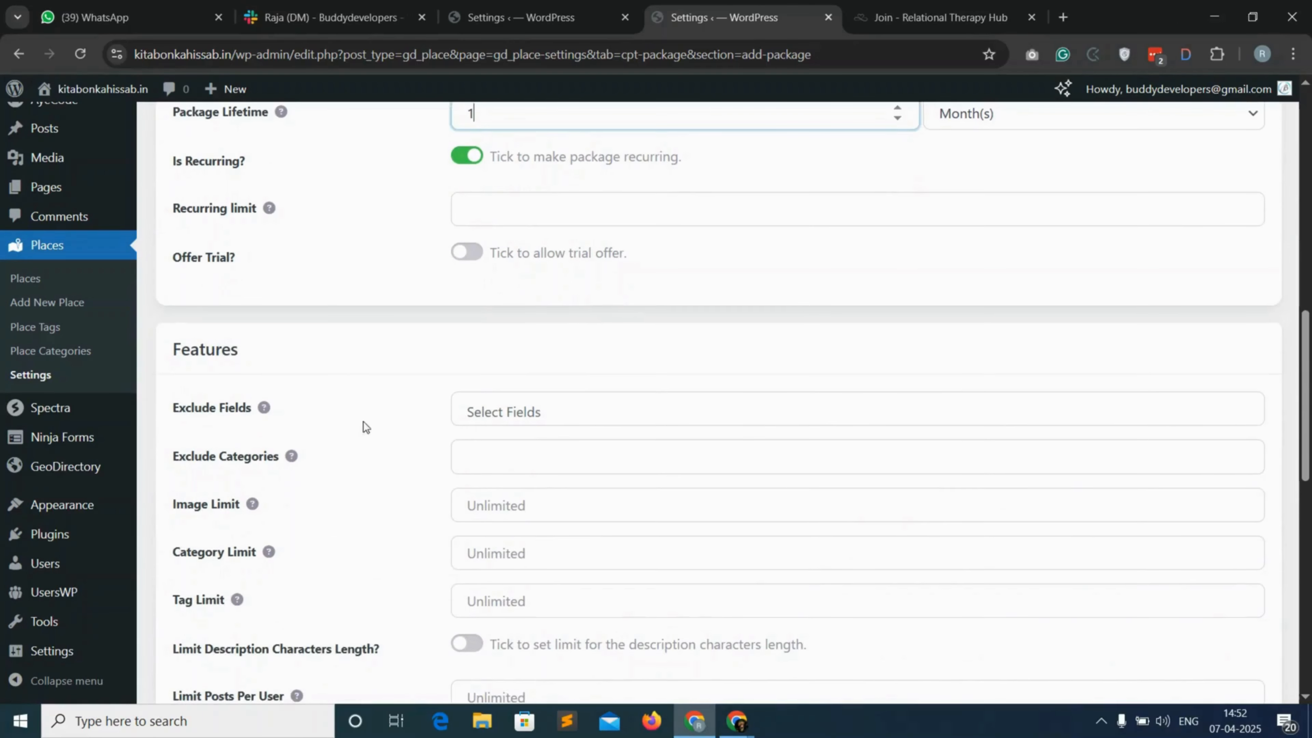
scroll(363, 421, "down", 1)
left_click(525, 371)
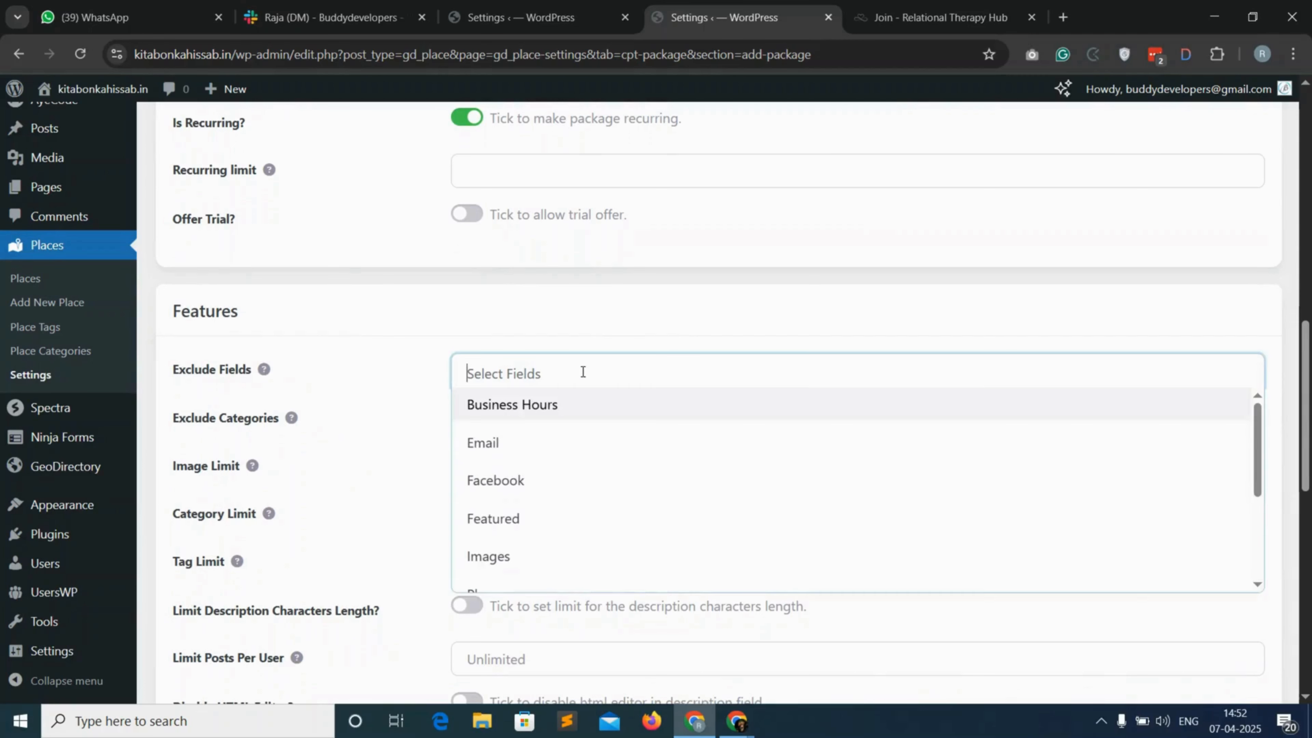
scroll(526, 499, "down", 1)
left_click(527, 496)
left_click(548, 380)
scroll(527, 560, "down", 1)
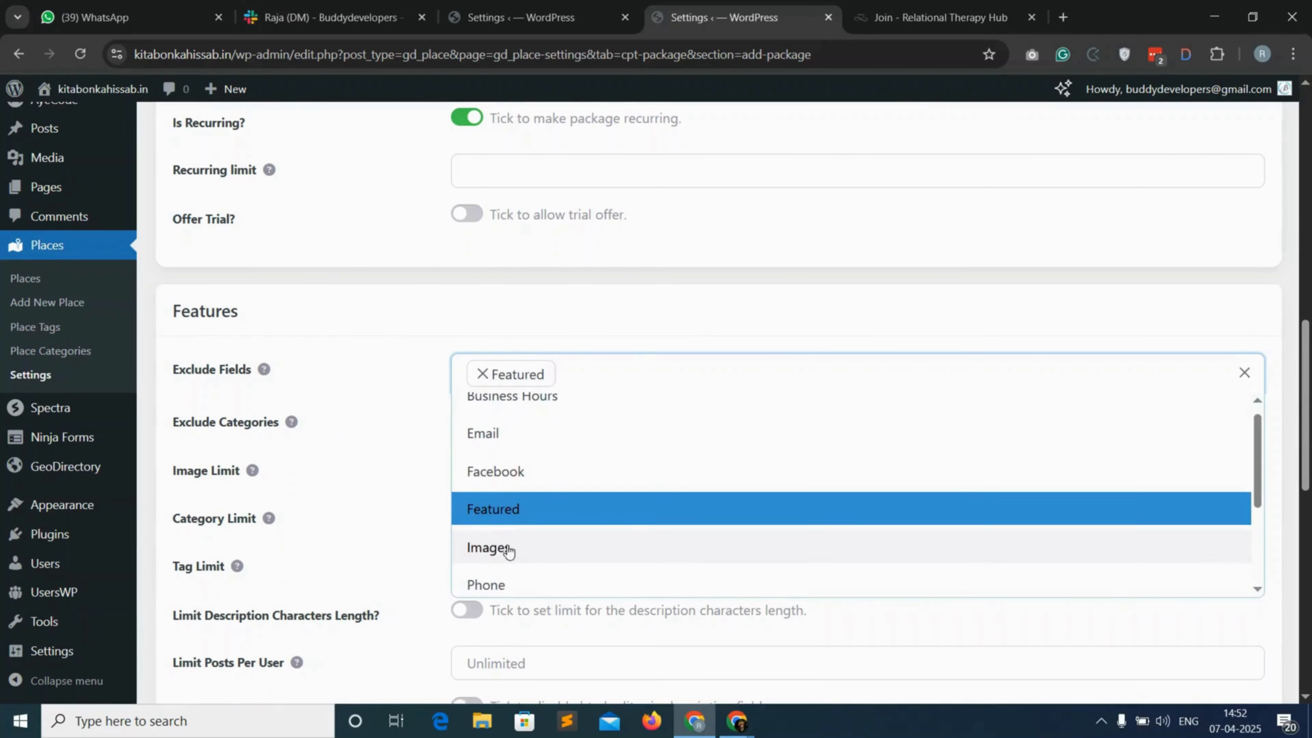
left_click(504, 548)
left_click(532, 483)
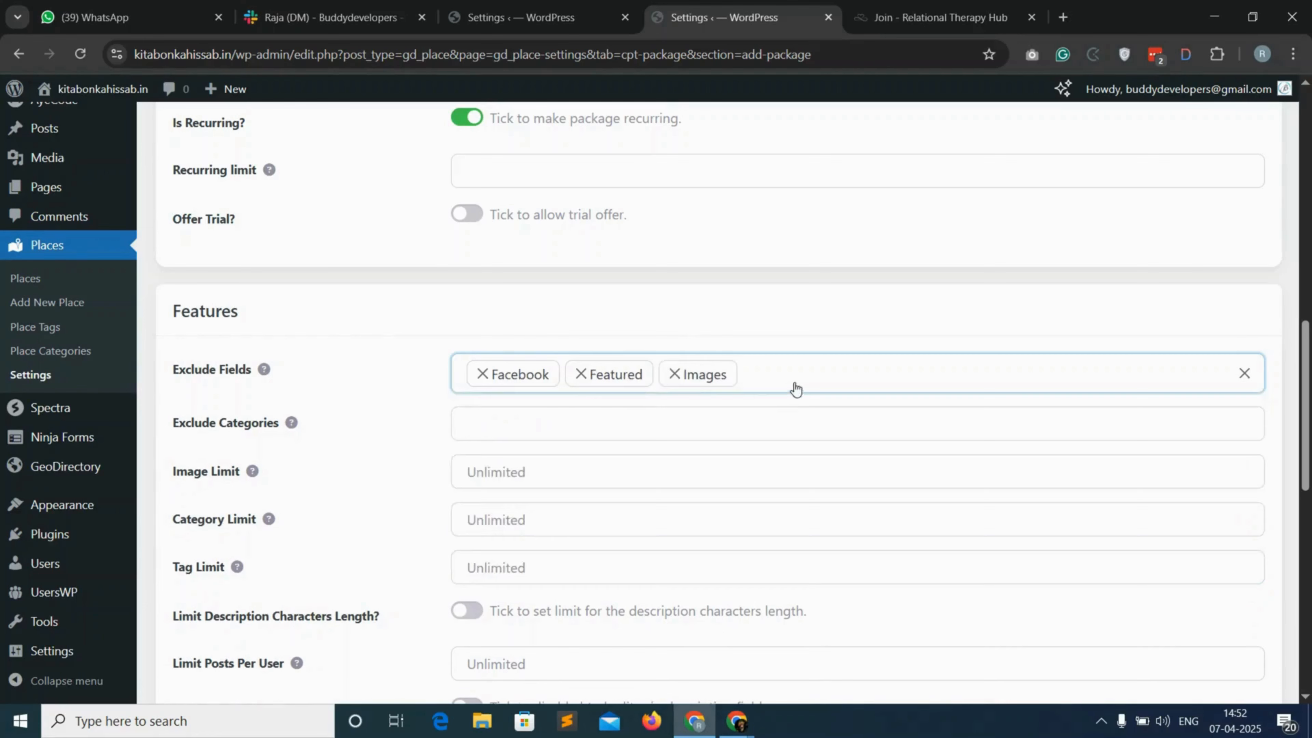
- Add Twitter and Website to the Pro package's excluded fields
left_click(794, 384)
scroll(541, 519, "down", 1)
left_click(537, 536)
left_click(878, 374)
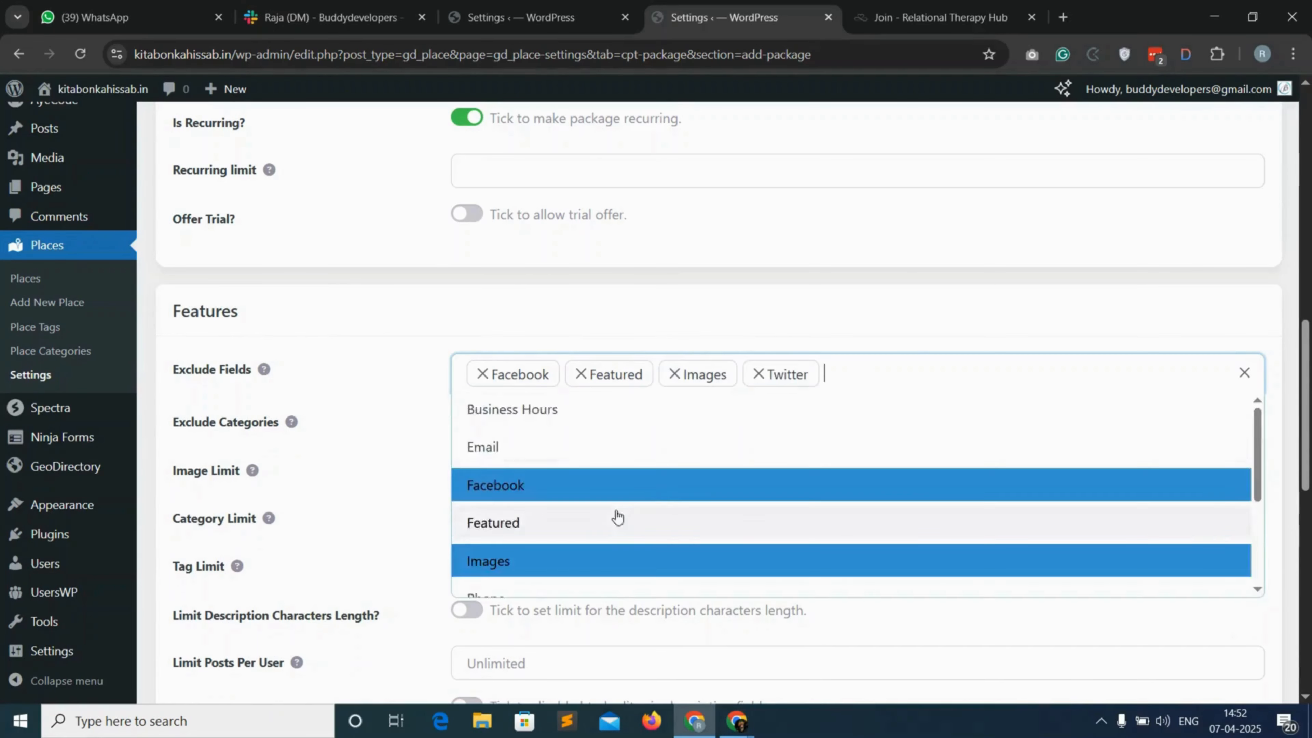
scroll(527, 544, "down", 2)
left_click(516, 579)
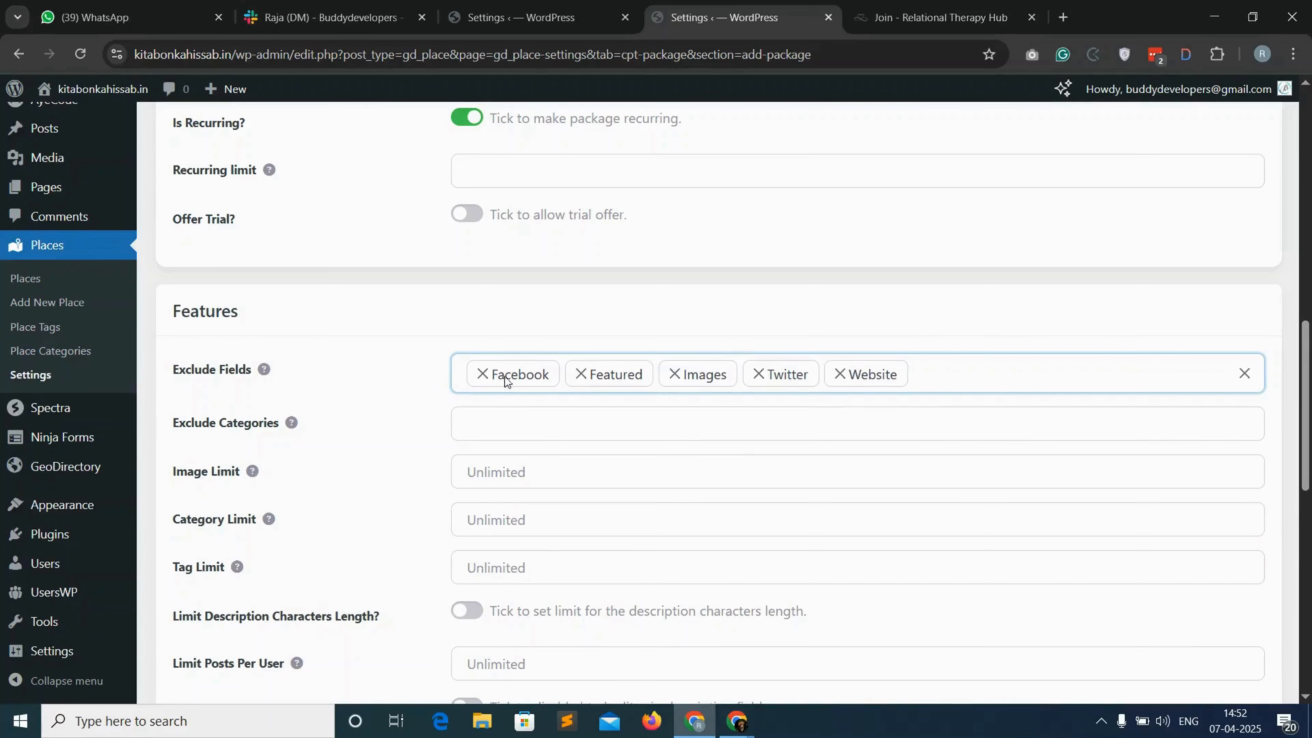
- Look through the categories that can be excluded from the Pro package without choosing any
scroll(403, 408, "down", 1)
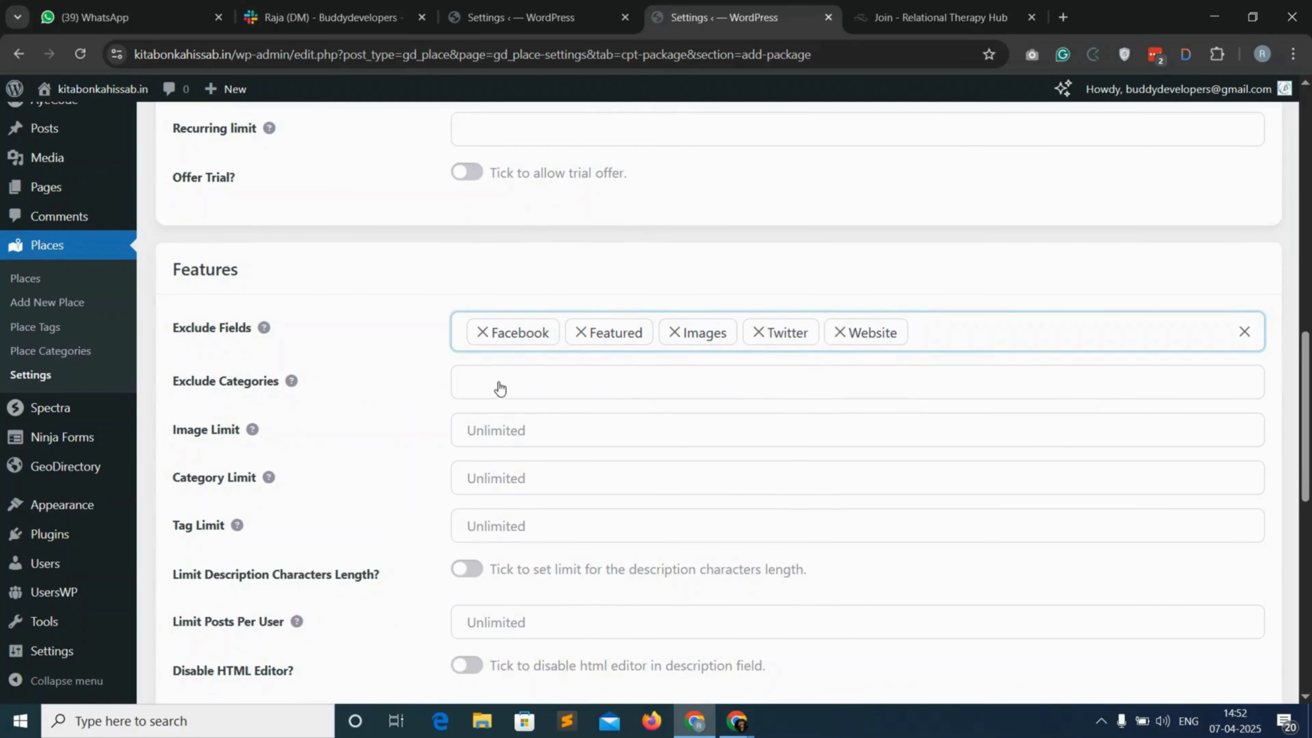
left_click(546, 390)
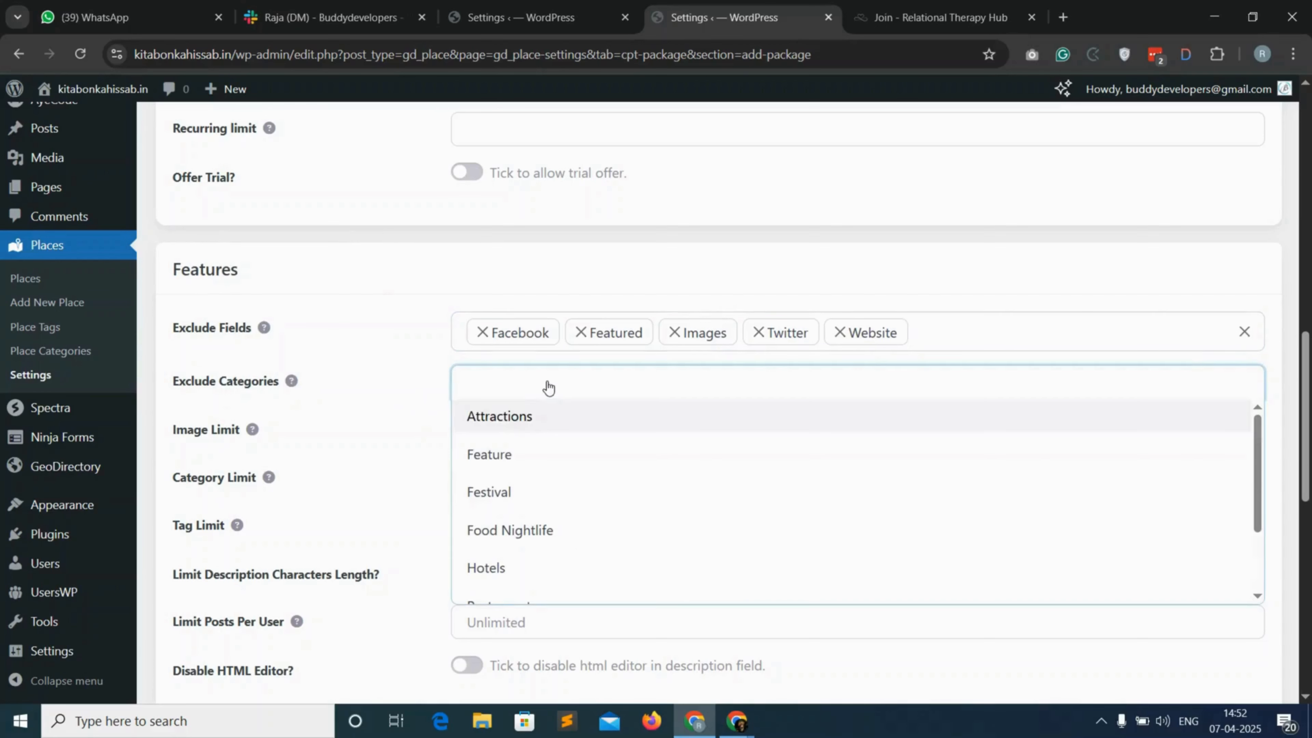
scroll(545, 471, "down", 2)
scroll(550, 492, "up", 2)
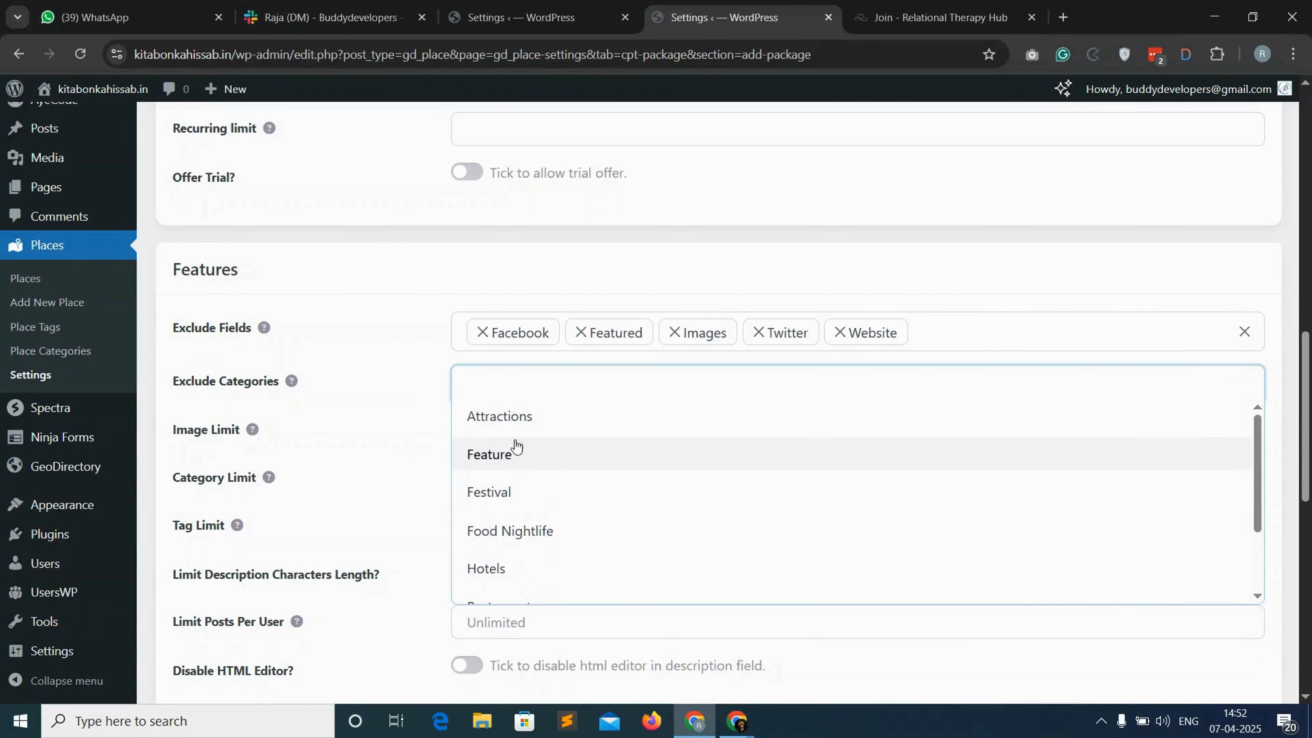
left_click(421, 383)
scroll(421, 381, "down", 1)
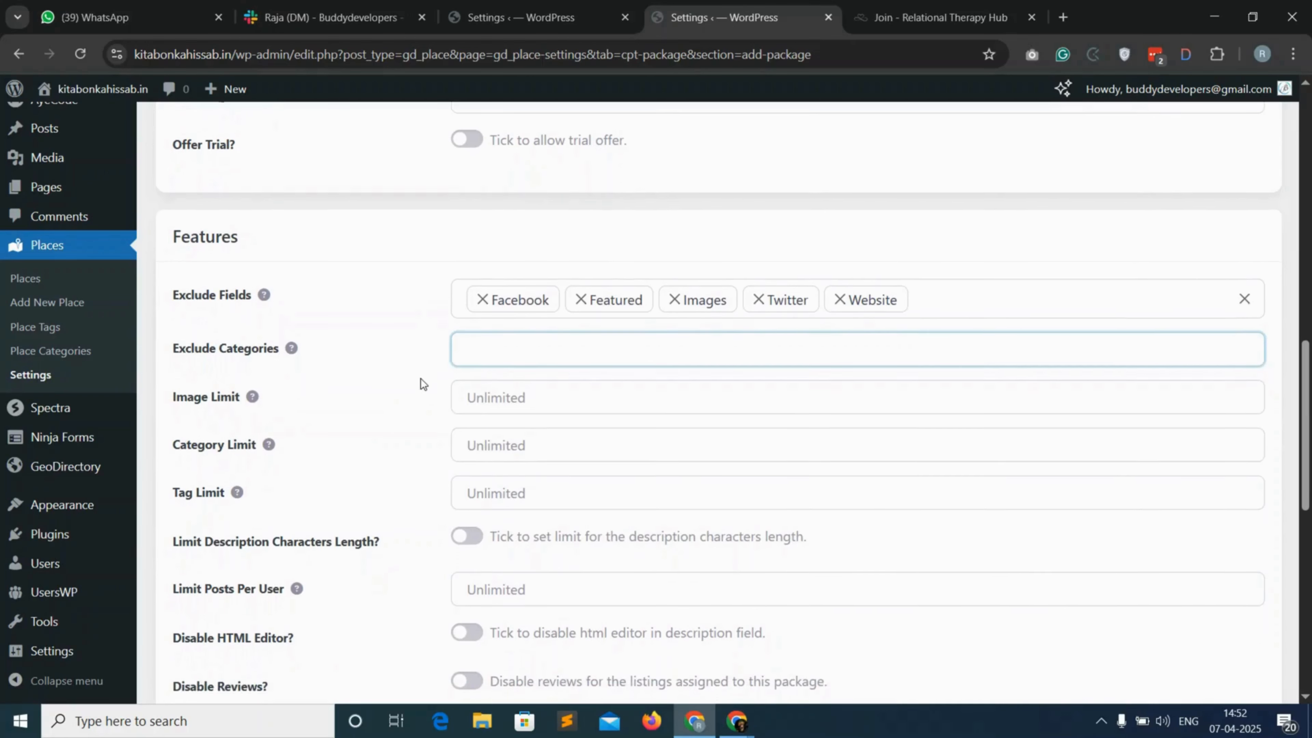
left_click(479, 353)
left_click(434, 352)
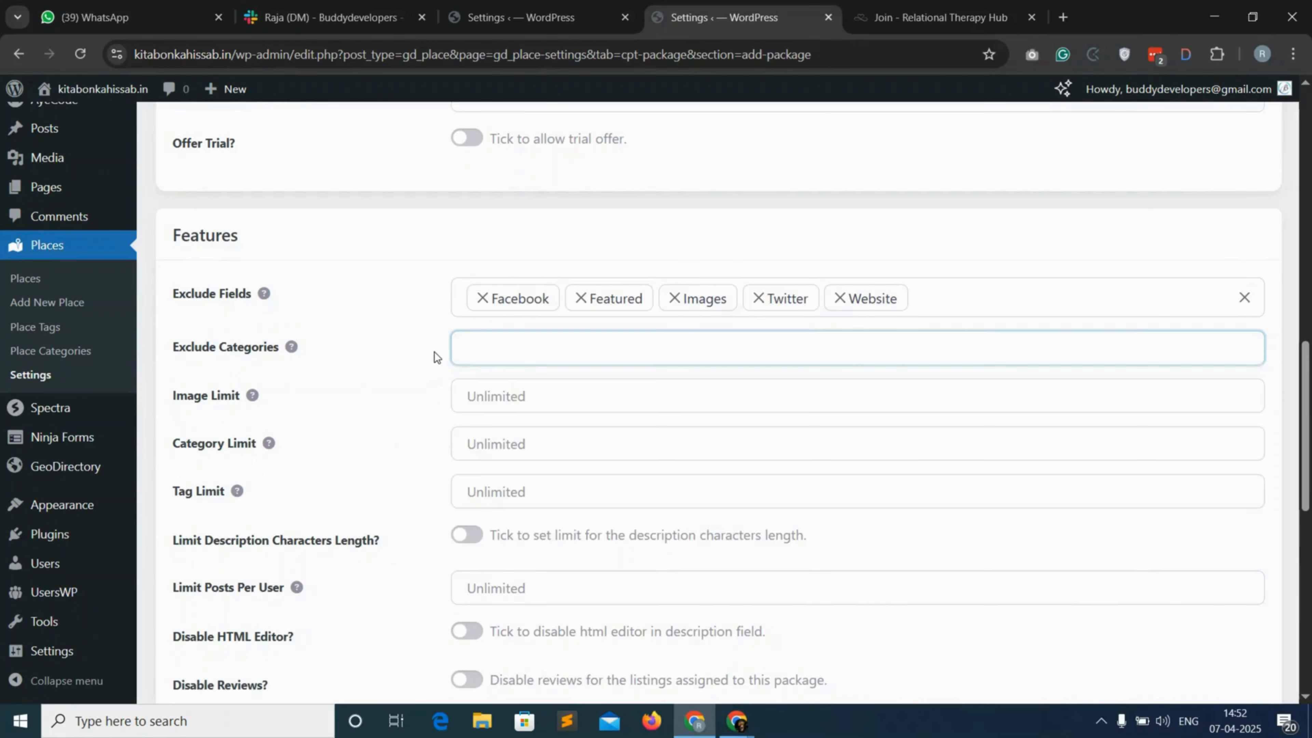
- Set both the image limit and the category limit of the Pro package to 5
scroll(429, 352, "down", 1)
left_click(523, 362)
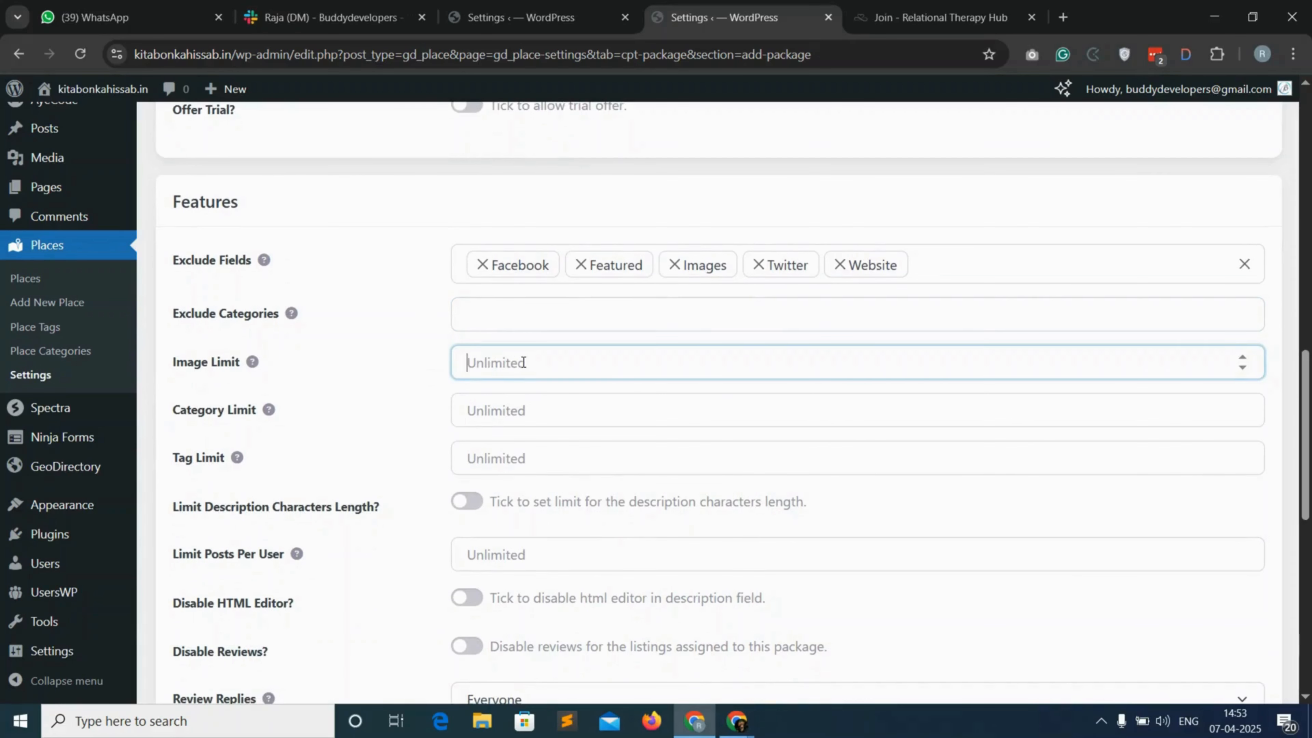
left_click(483, 409)
scroll(483, 406, "down", 1)
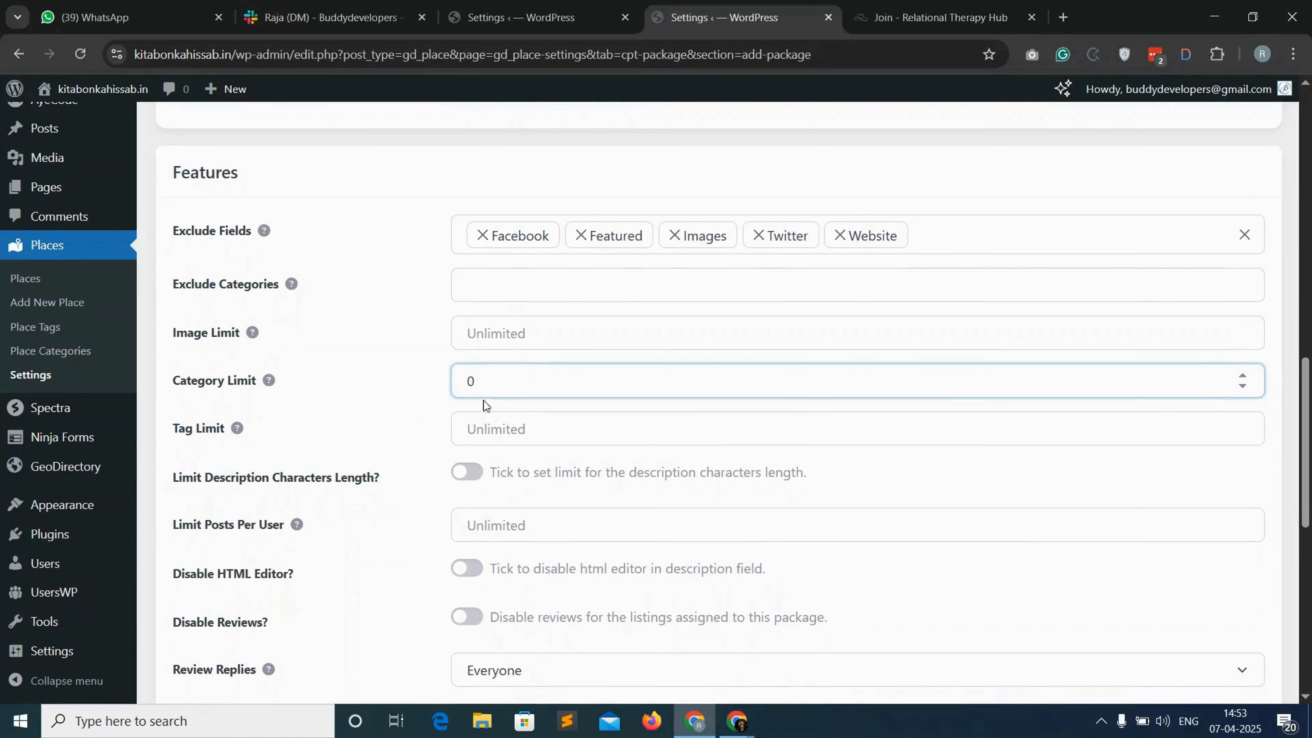
left_click(486, 335)
type("5")
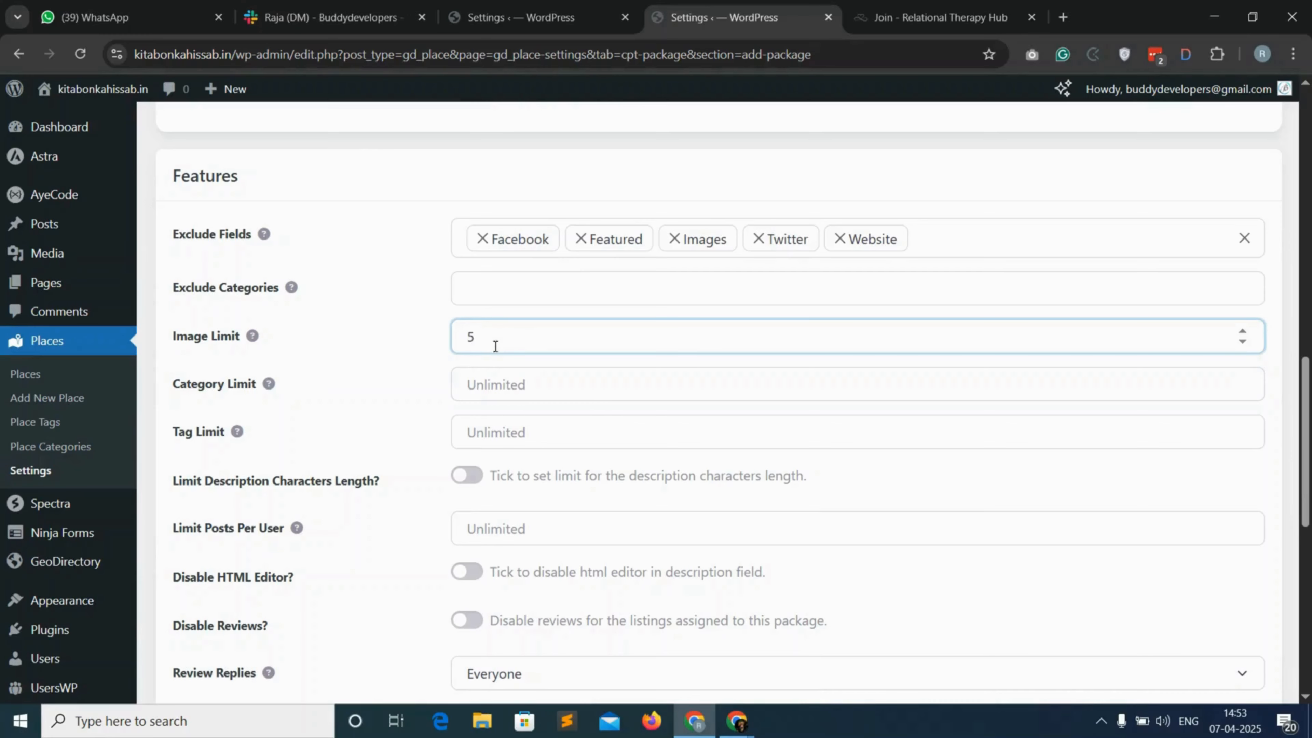
left_click(500, 385)
type("5")
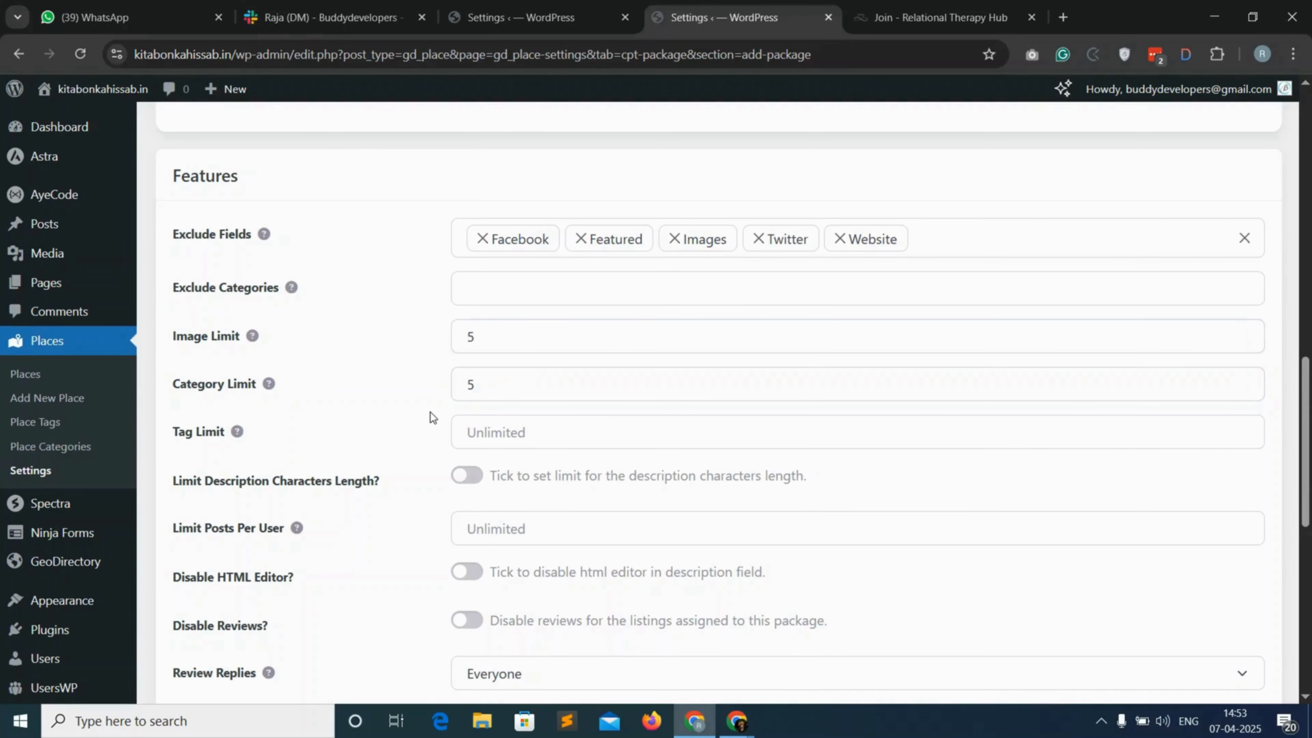
- Activate the Pro package in its status settings and save it
scroll(430, 413, "down", 9)
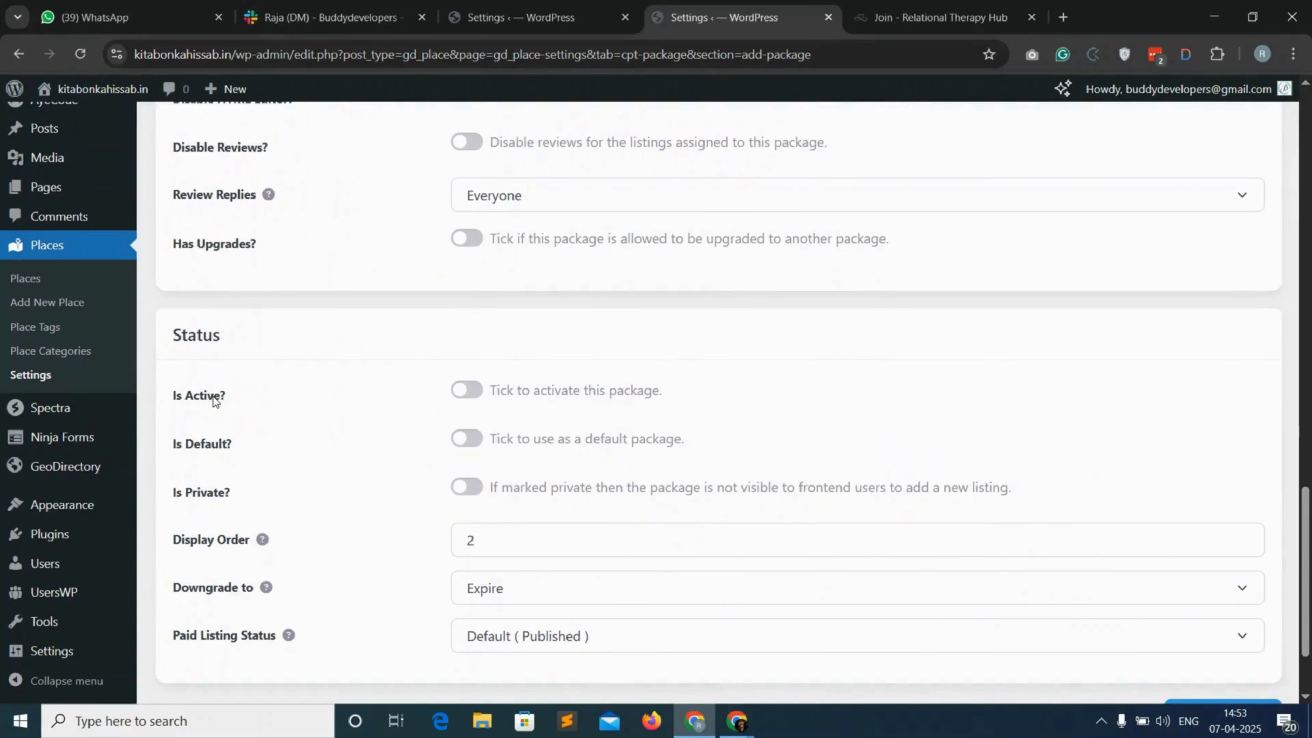
left_click(213, 396)
scroll(213, 396, "down", 2)
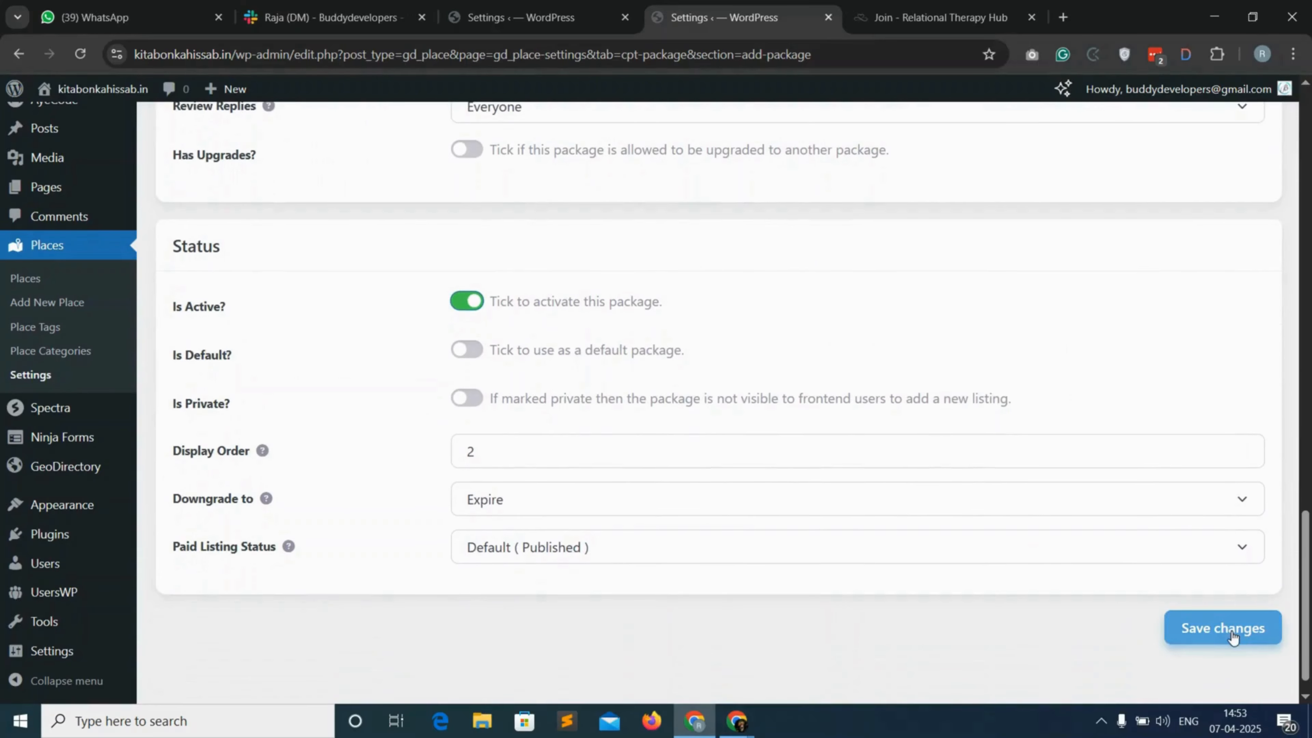
left_click(1233, 637)
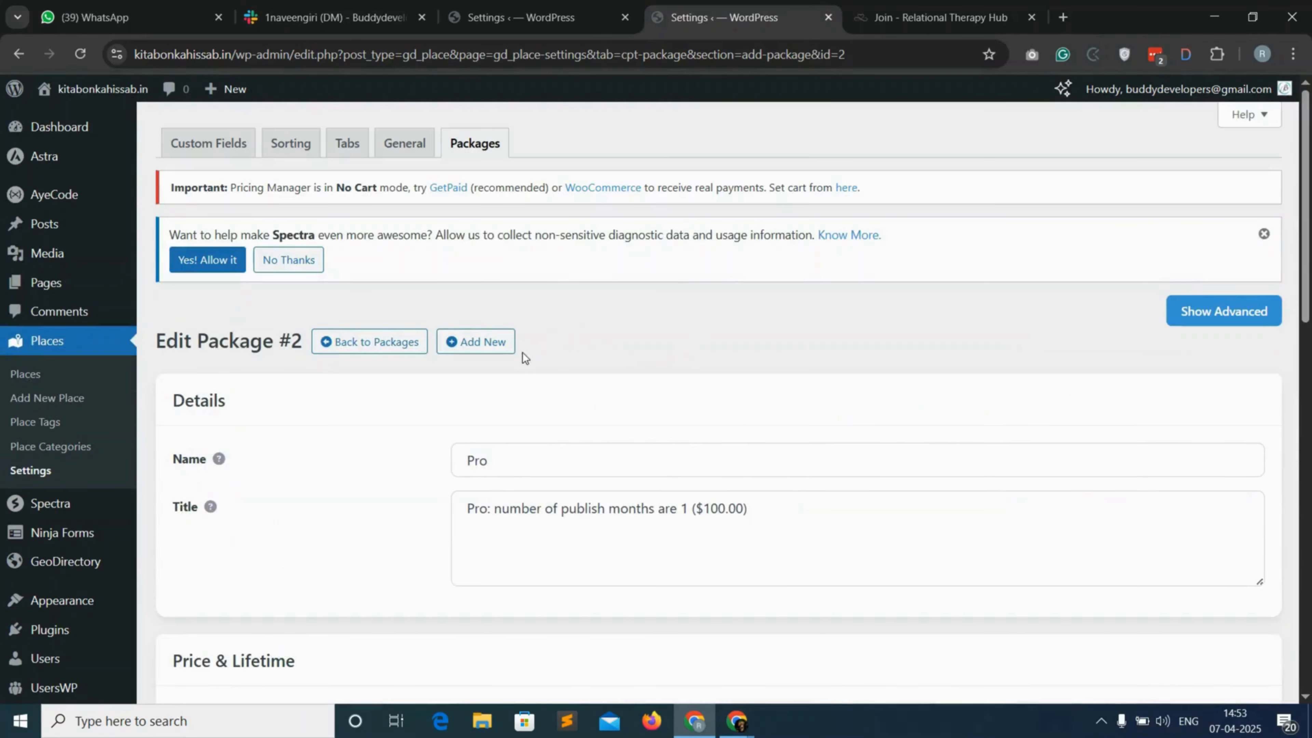
- Start another new package for Places and name it Professional
left_click(490, 345)
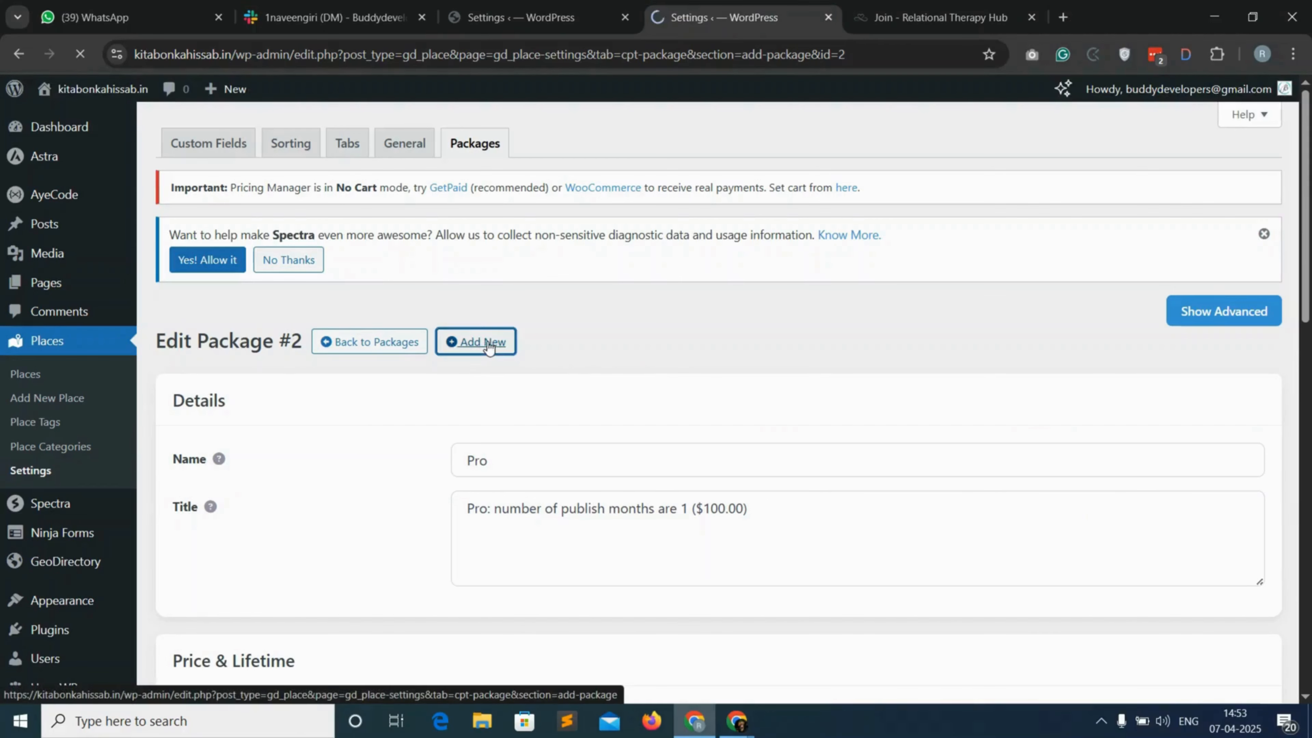
left_click(491, 458)
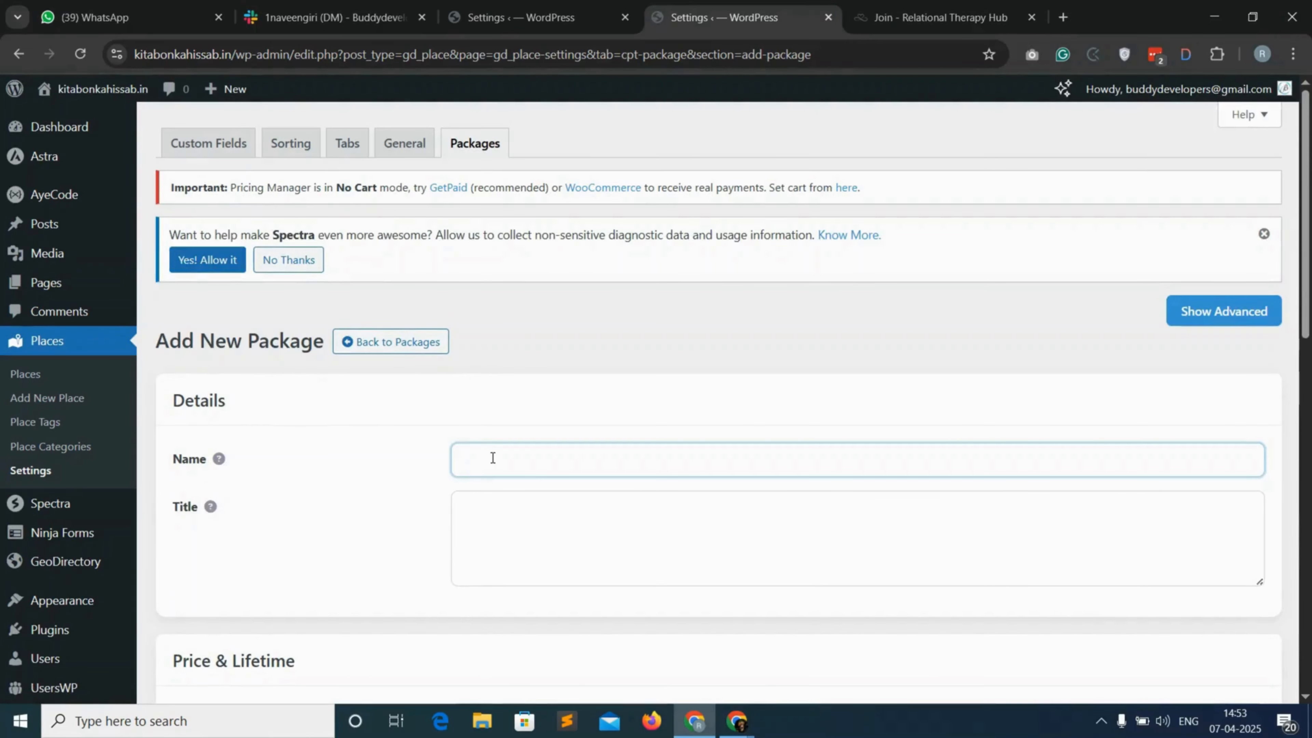
type("Professional")
- Set the Professional package's price to $150 and its lifetime to 1 year, and make it recurring
scroll(469, 468, "down", 6)
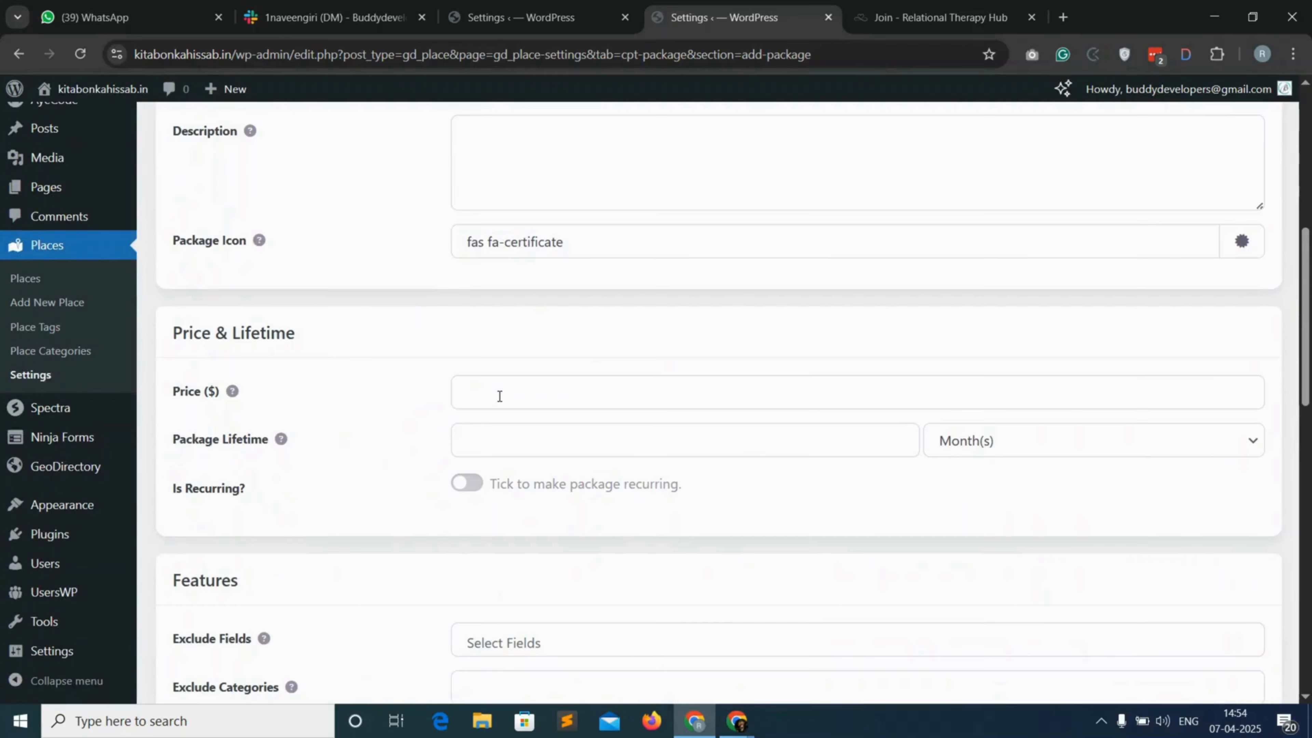
left_click(500, 393)
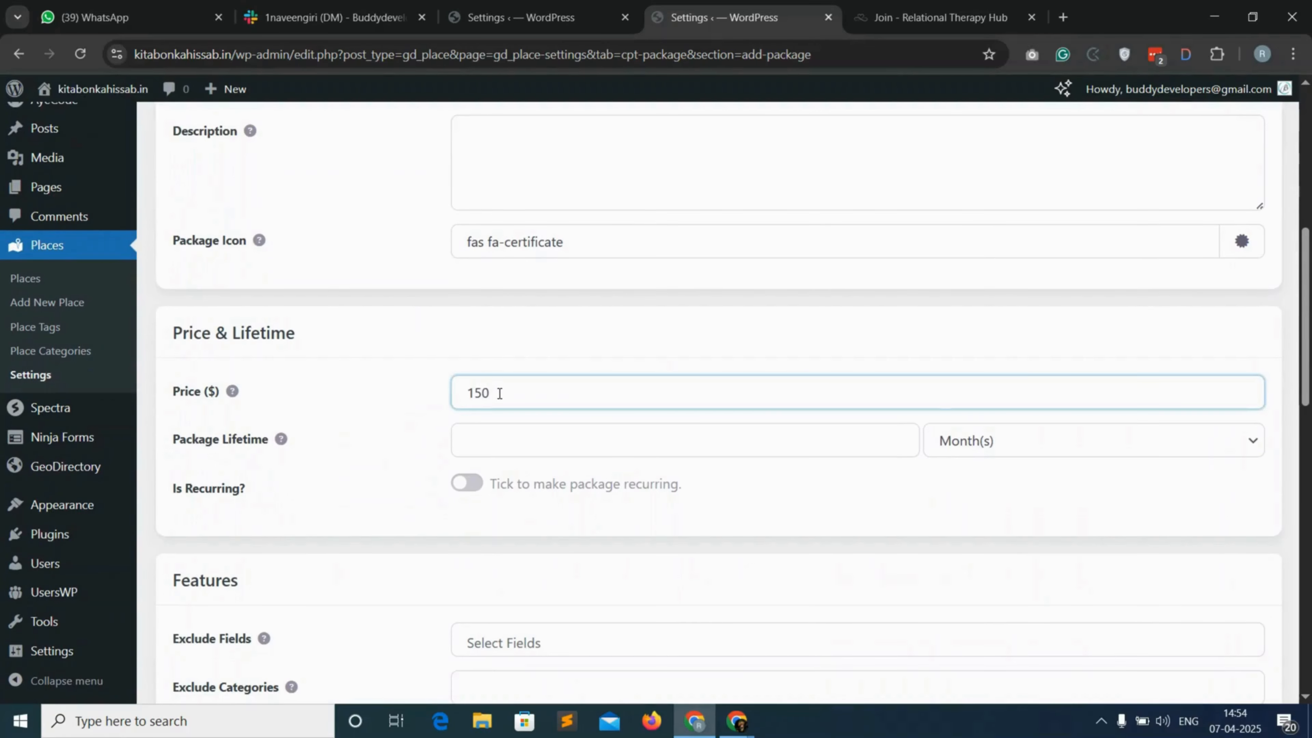
left_click(593, 430)
left_click(1004, 434)
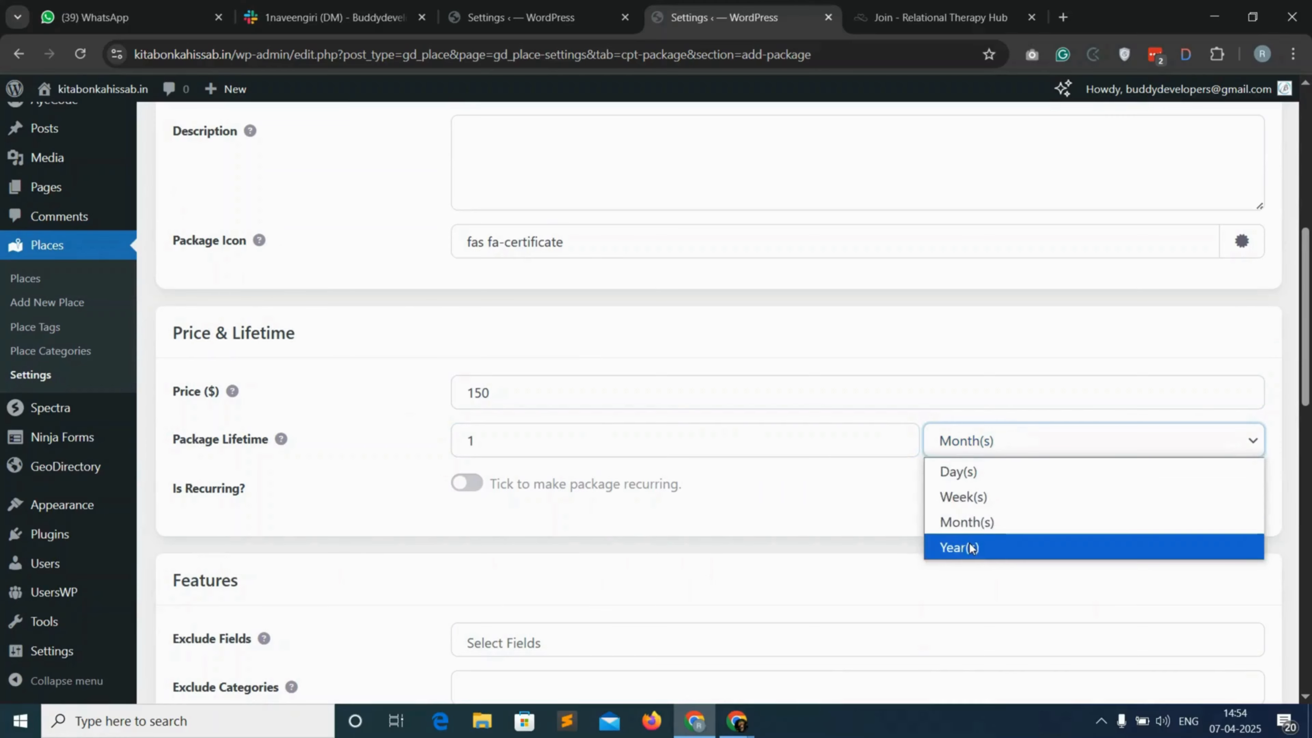
left_click(979, 547)
left_click(466, 482)
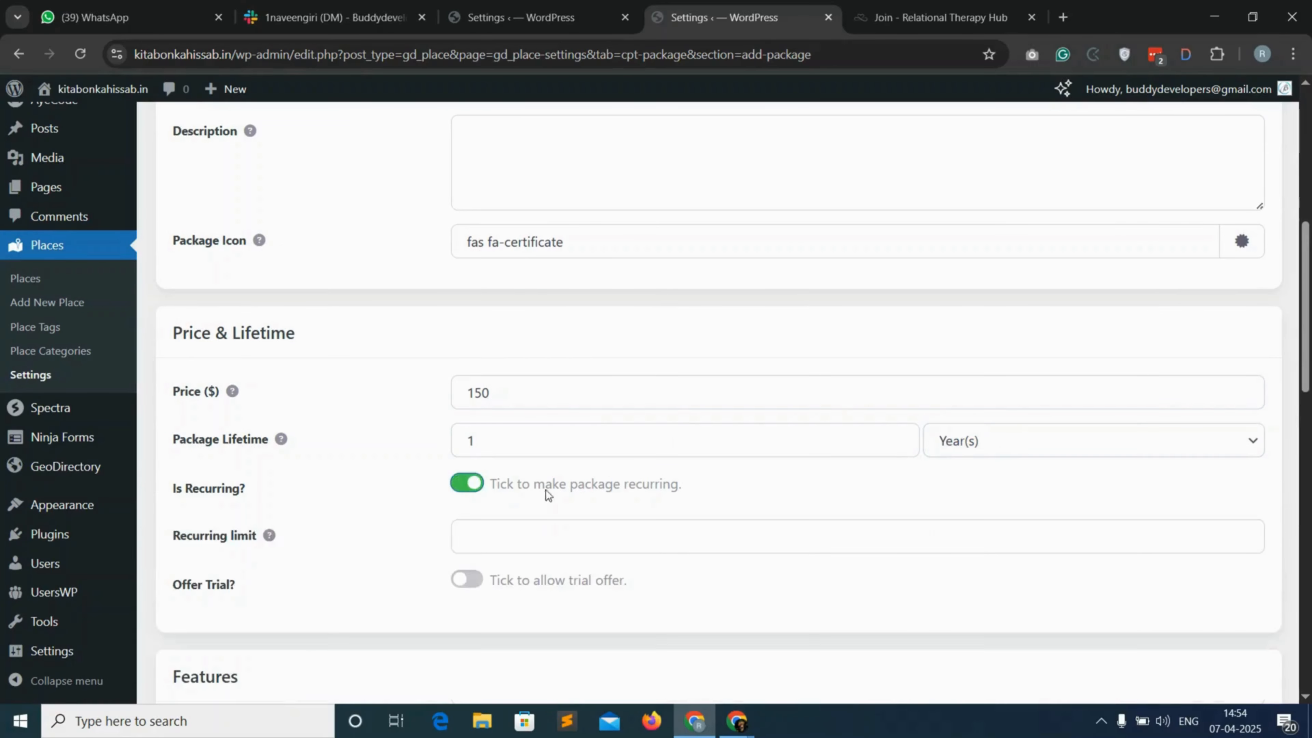
- Exclude the Images, Email and Featured fields from the Professional package
scroll(550, 494, "down", 6)
left_click(591, 363)
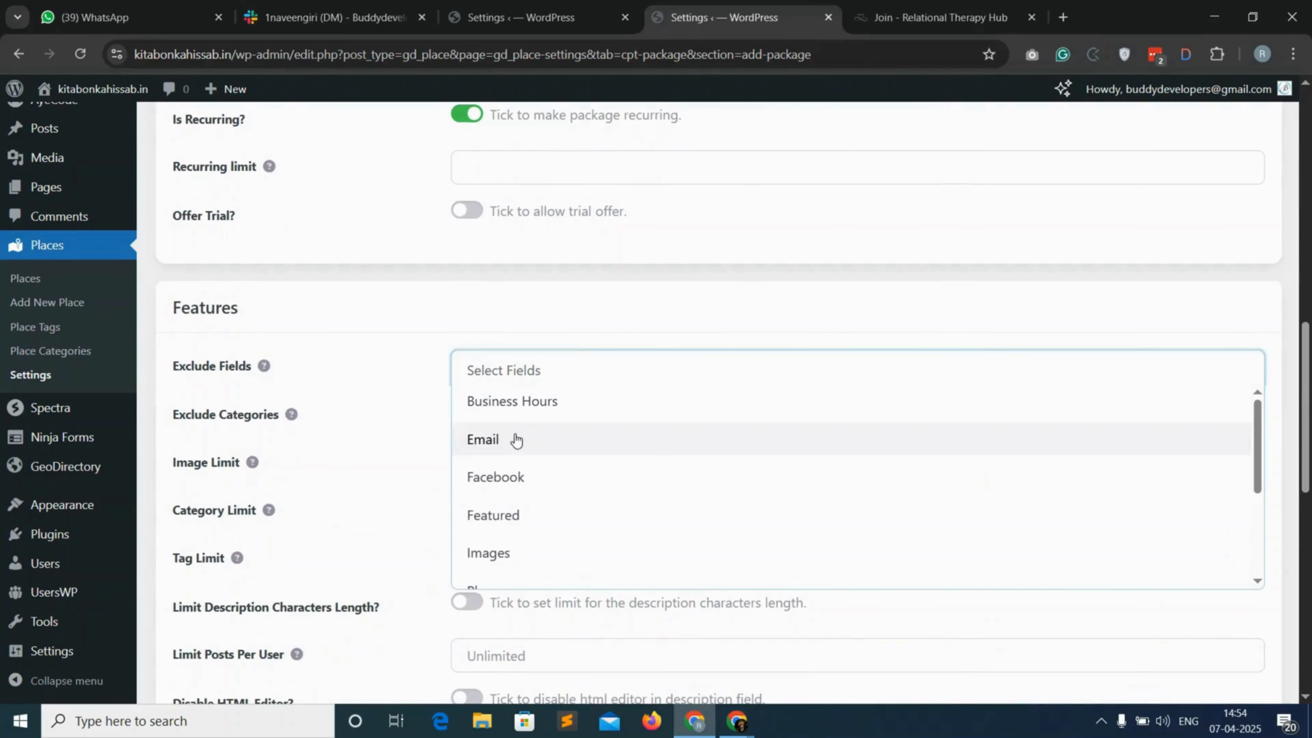
left_click(521, 551)
left_click(571, 380)
left_click(589, 442)
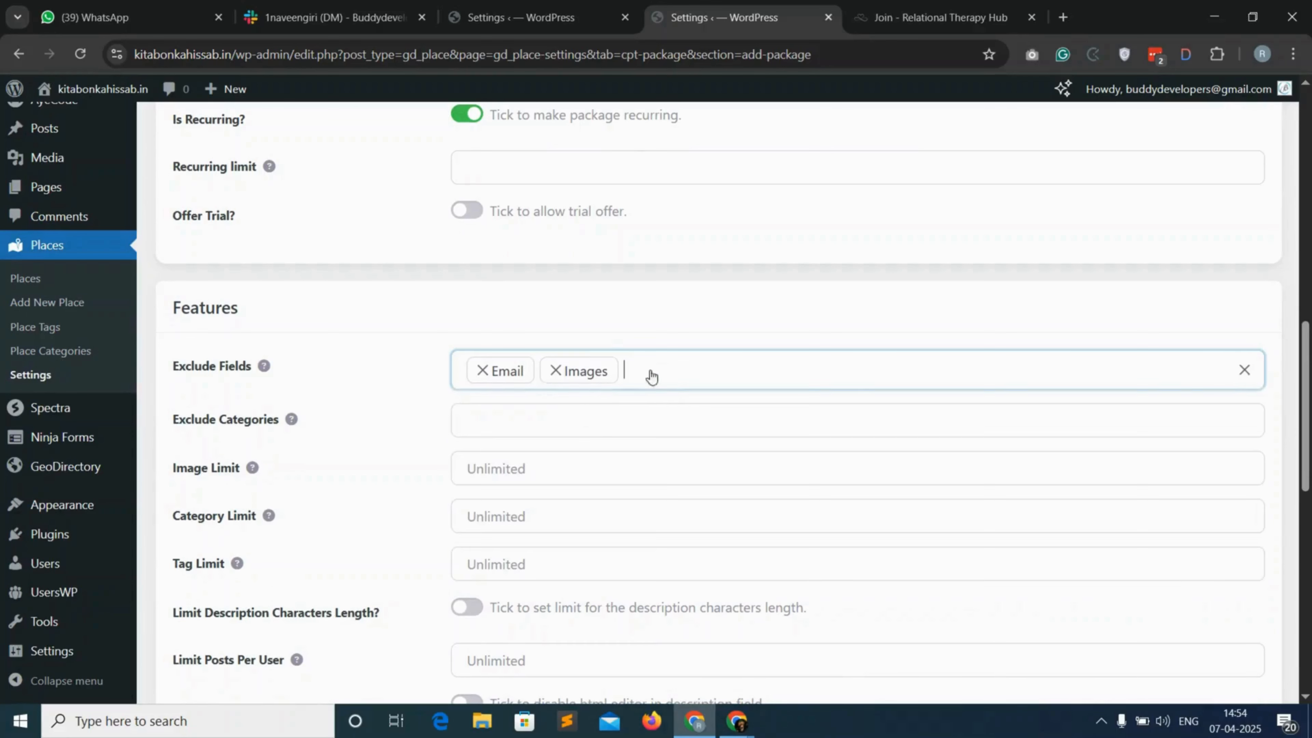
left_click(650, 372)
scroll(524, 476, "down", 1)
left_click(524, 444)
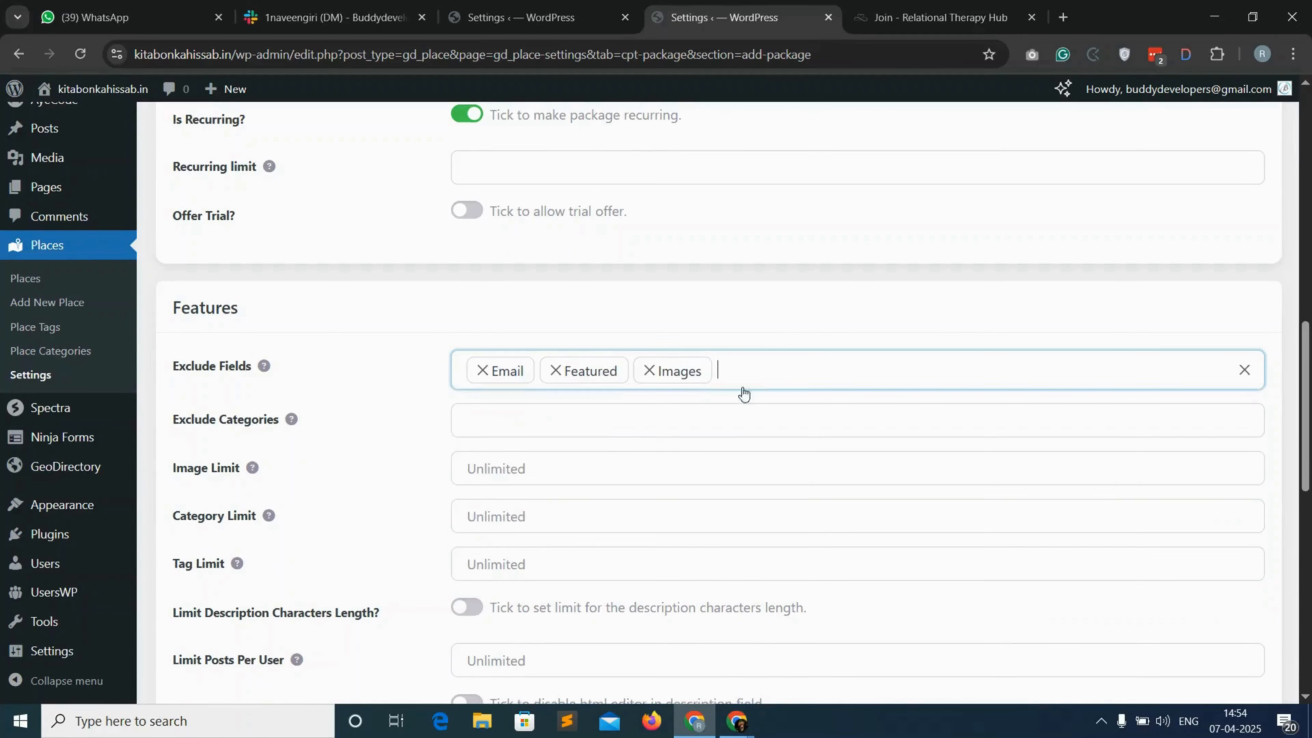
- Add Twitter, Facebook and Website to the Professional package's excluded fields
left_click(773, 372)
scroll(524, 530, "down", 1)
scroll(524, 529, "down", 1)
left_click(518, 538)
left_click(856, 372)
scroll(520, 558, "down", 2)
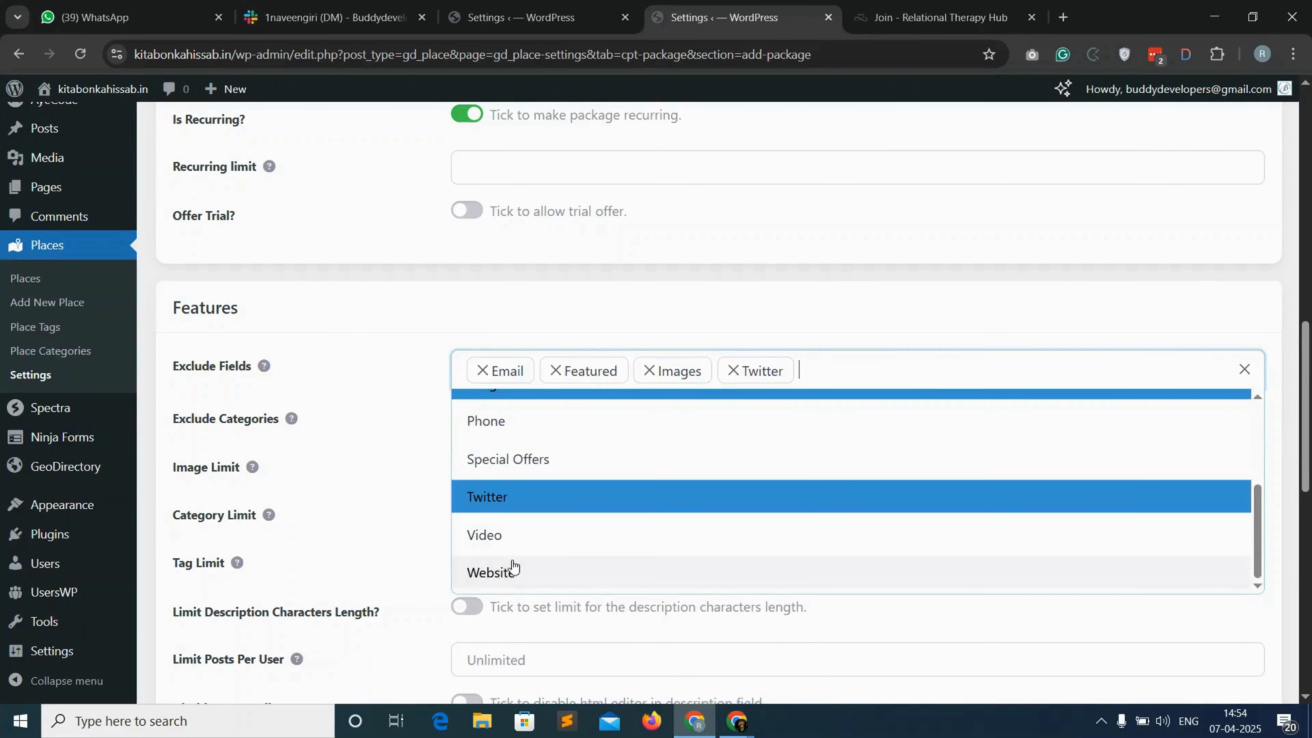
scroll(512, 507, "up", 3)
left_click(548, 482)
left_click(917, 369)
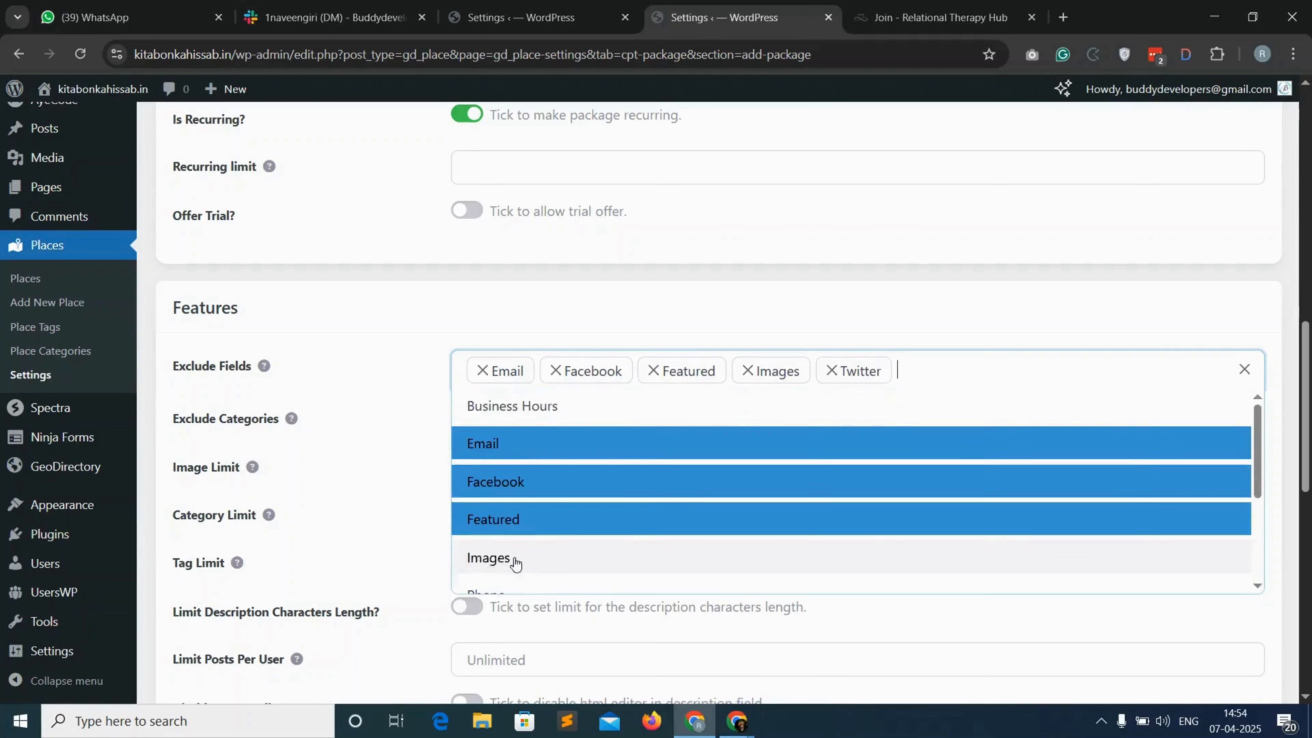
scroll(521, 540, "down", 3)
left_click(515, 575)
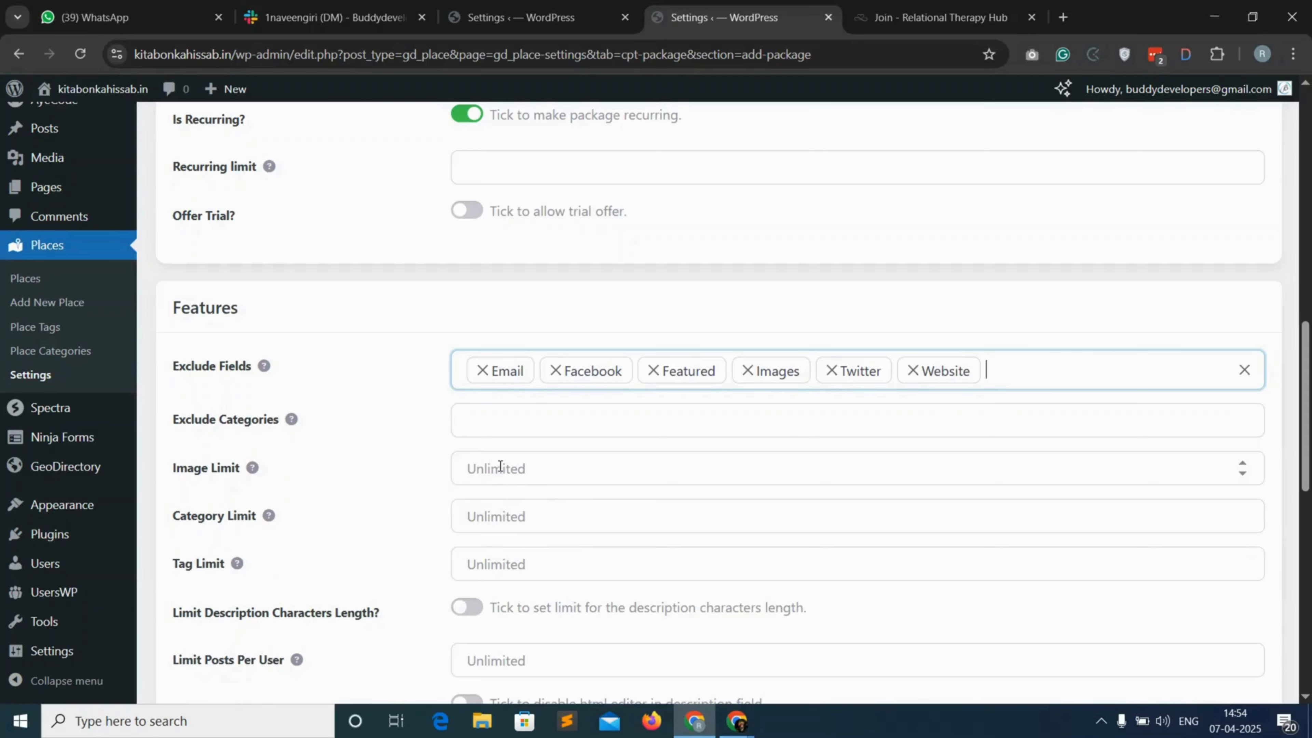
- Save the Professional package with its remaining limits left at their defaults, and return to the list of packages
scroll(499, 466, "down", 1)
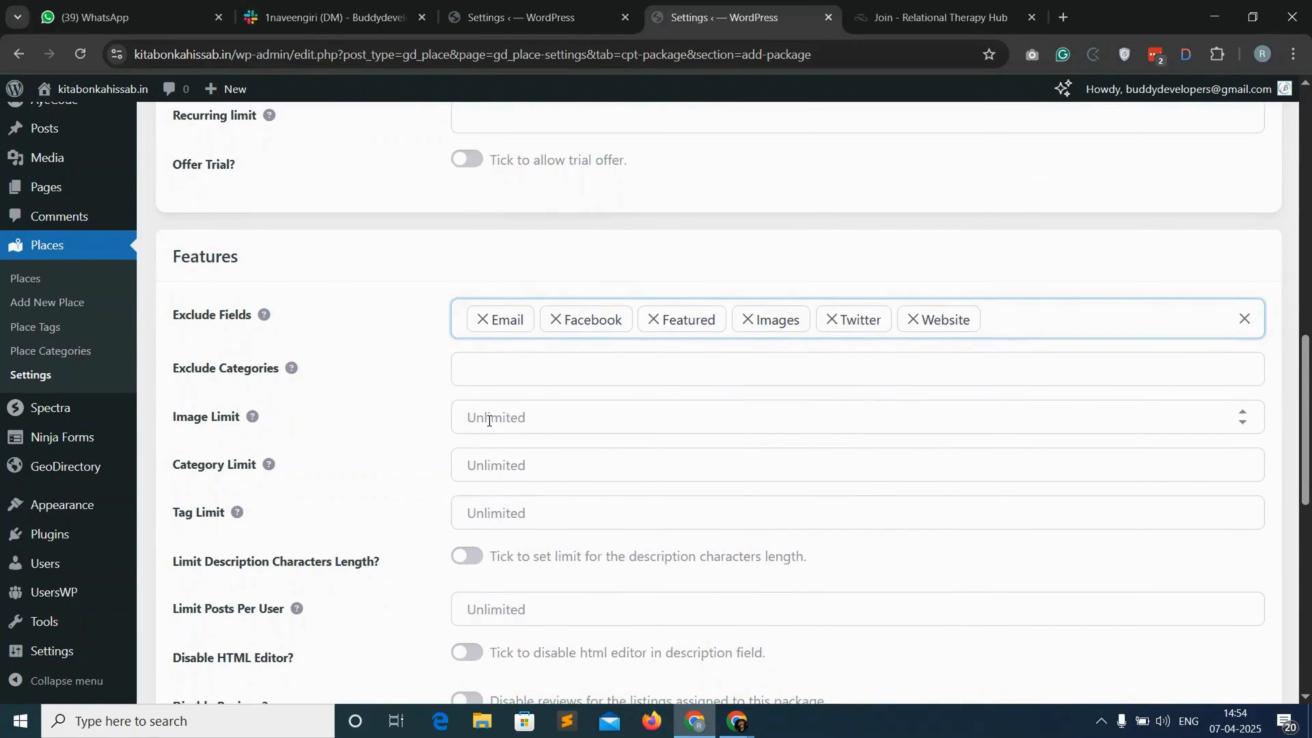
scroll(494, 420, "down", 10)
left_click(1228, 598)
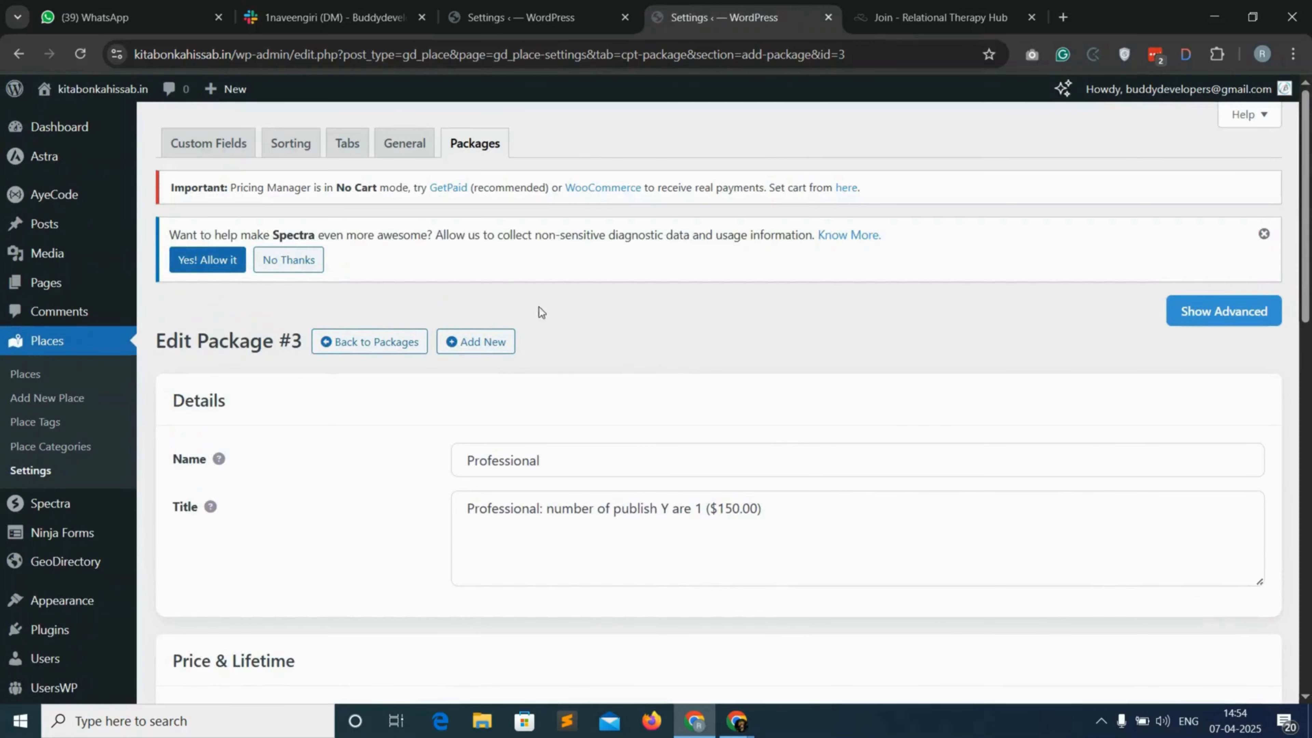
left_click(478, 147)
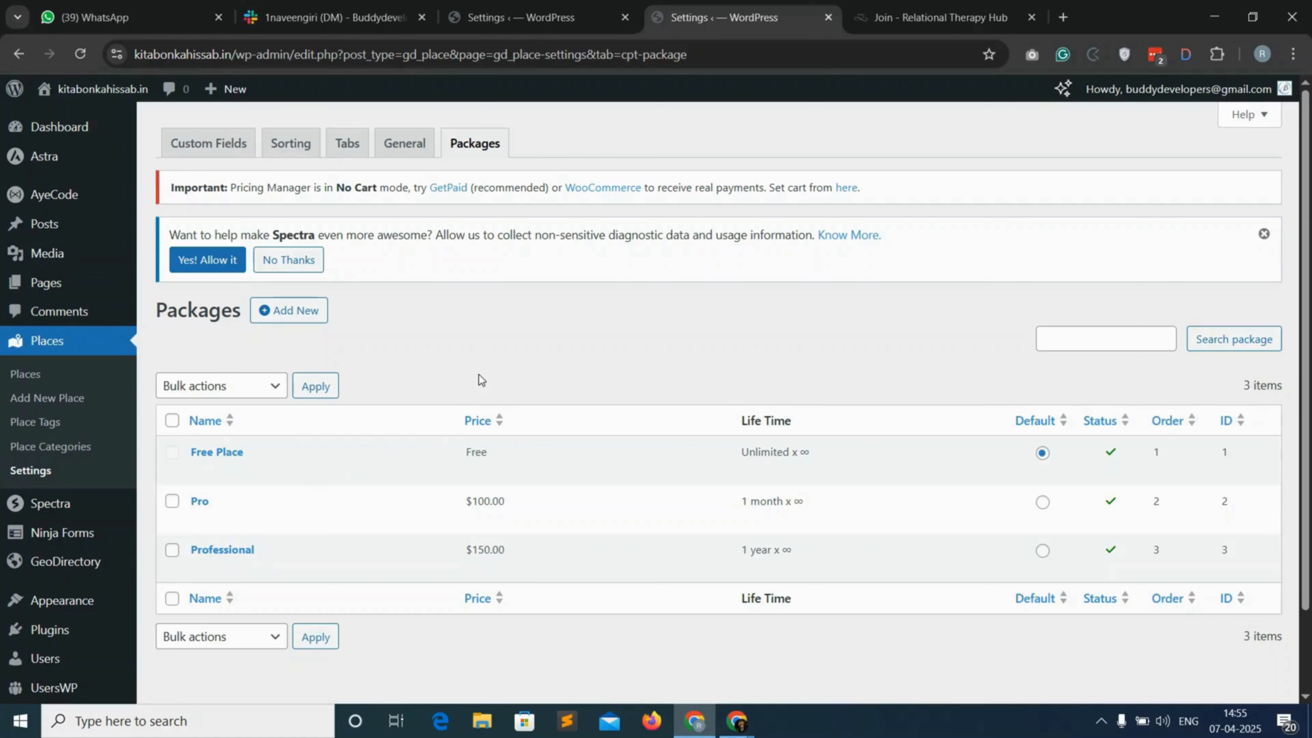
- Create a new WordPress page titled Join and publish it
mouse_move(47, 282)
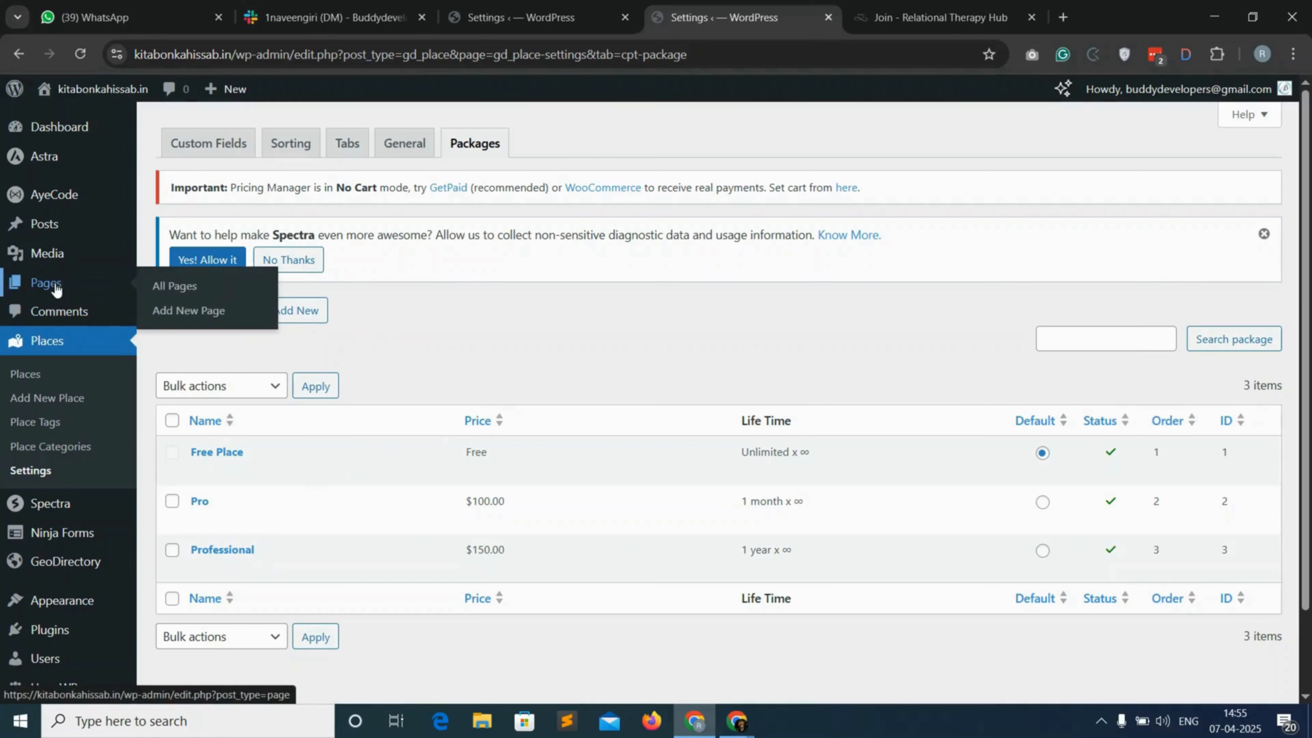
left_click(190, 311)
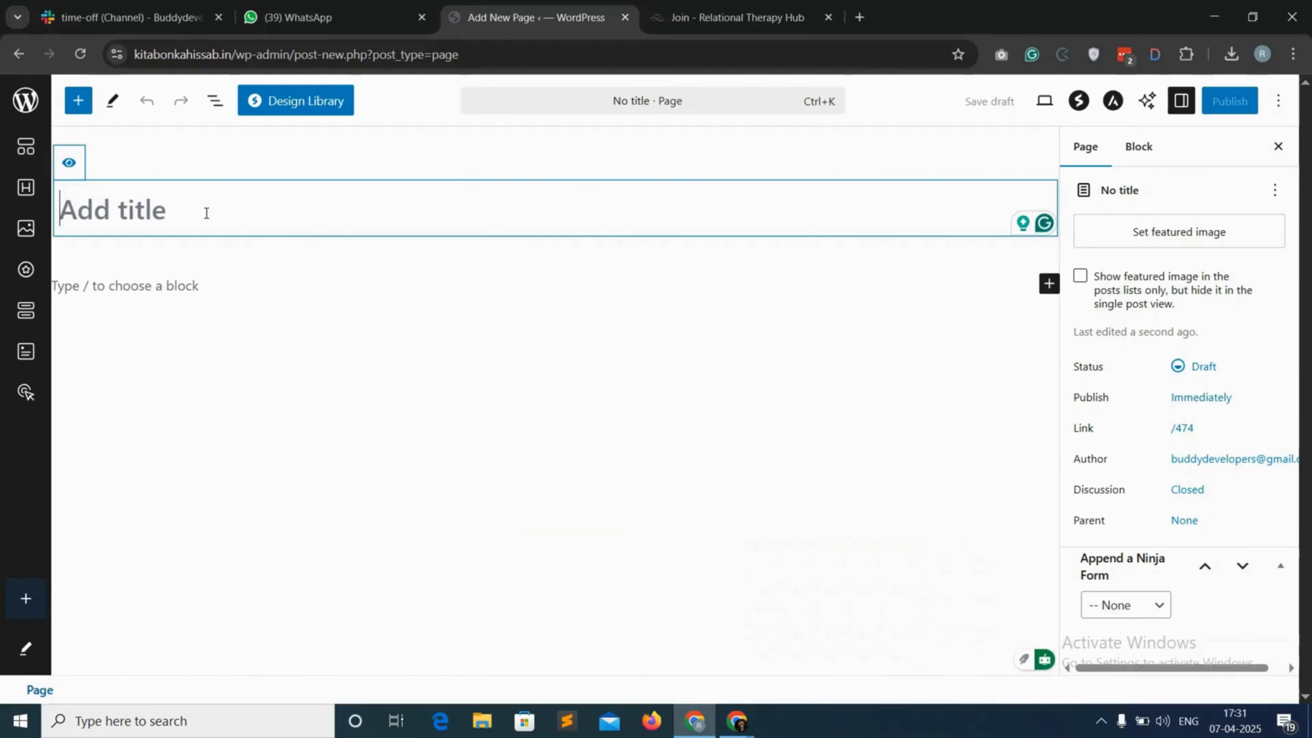
type("Join")
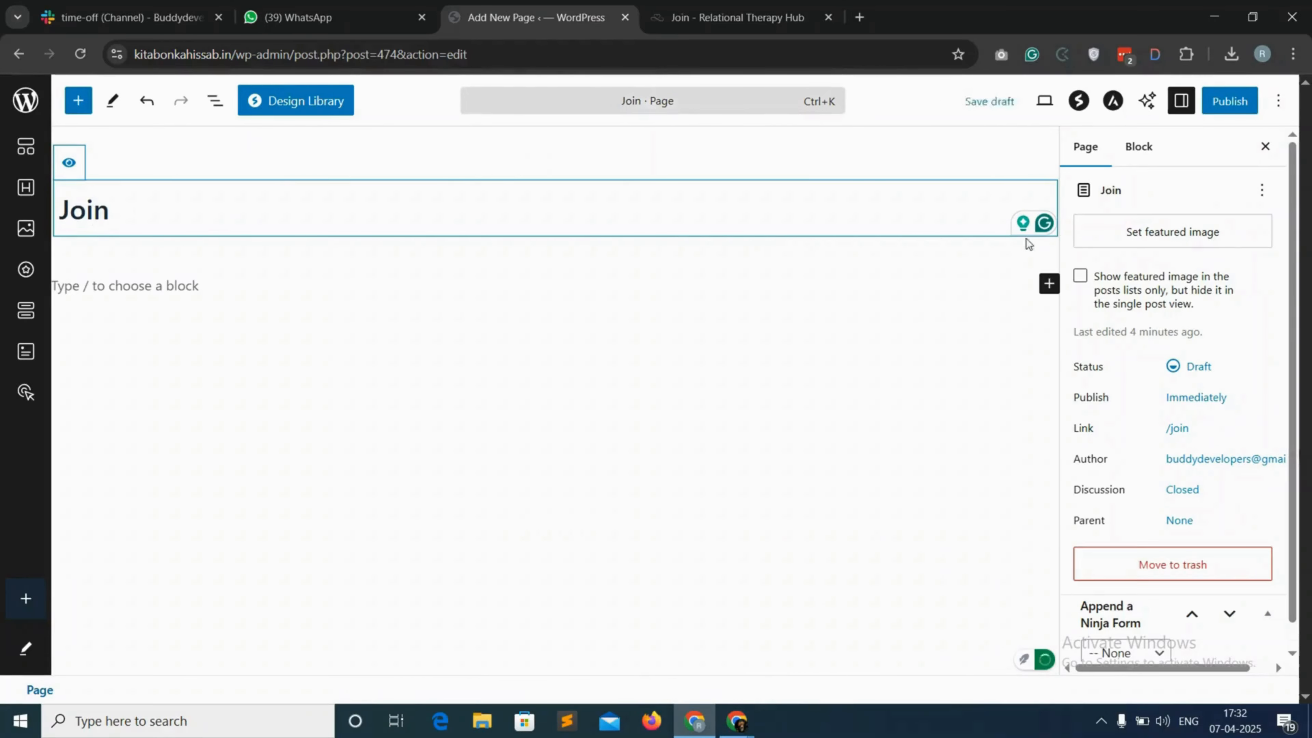
left_click(1230, 102)
left_click(1229, 103)
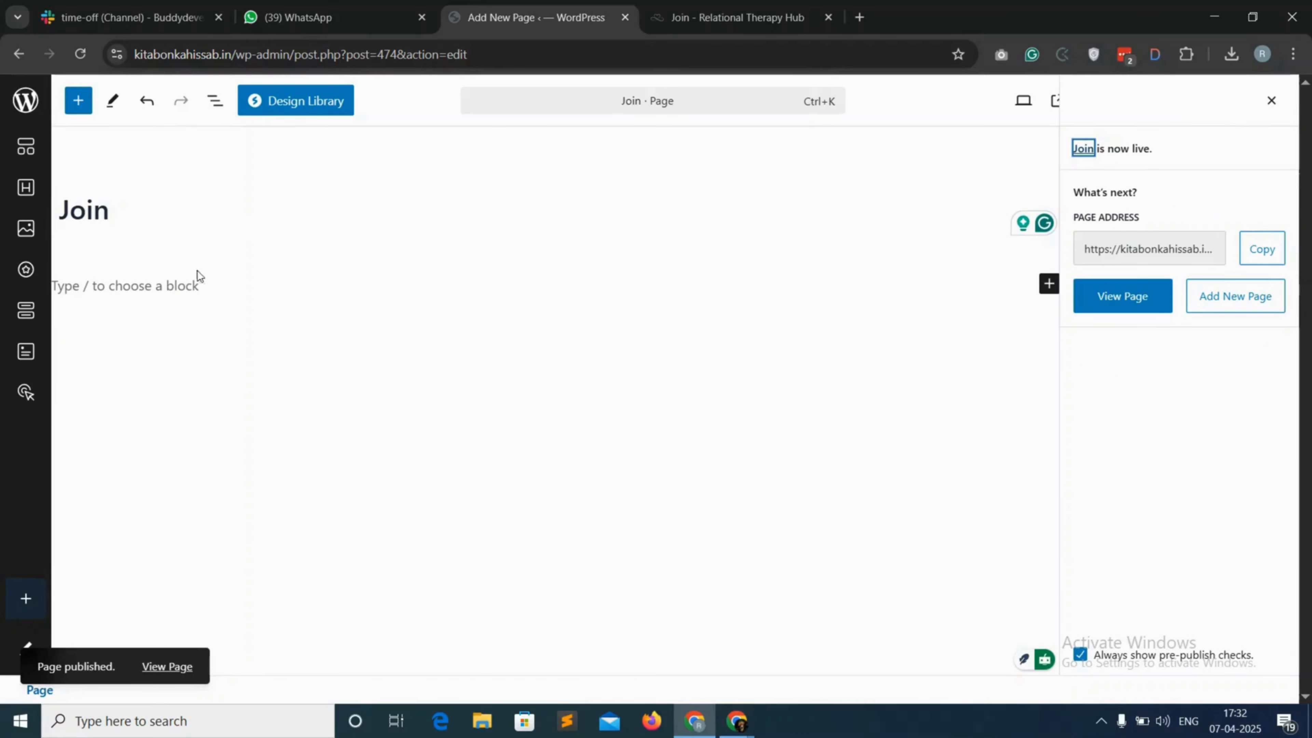
- Examine the introduction of the Relational Therapy Hub Join page and follow its Join Now link to the subscription packages
left_click(729, 18)
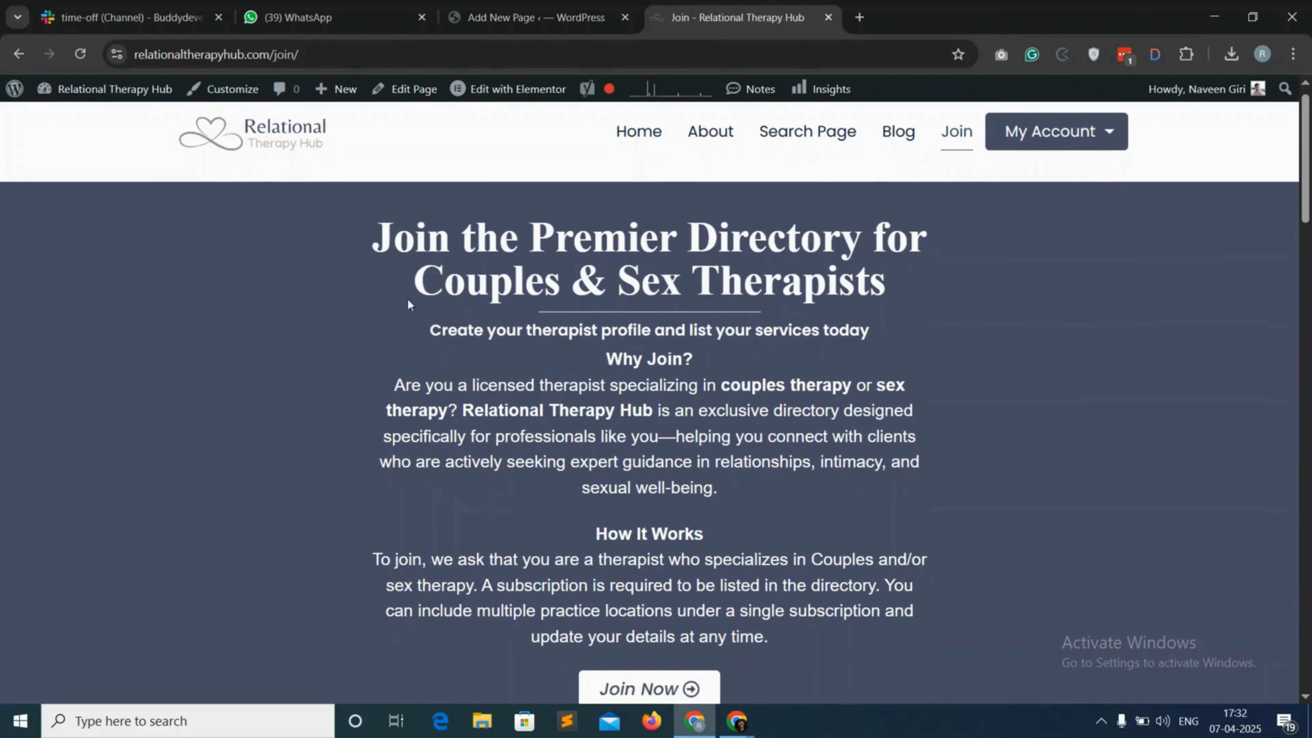
scroll(408, 299, "up", 1)
scroll(496, 304, "down", 7)
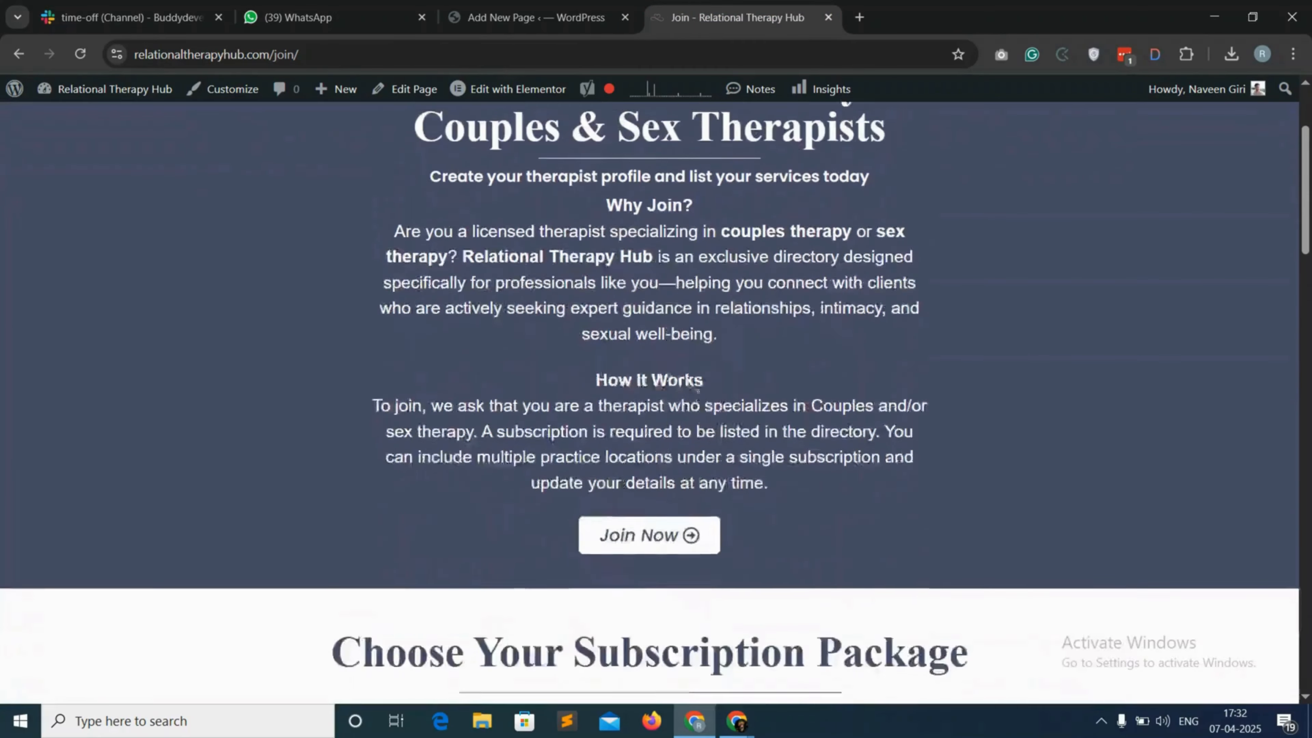
scroll(742, 411, "up", 7)
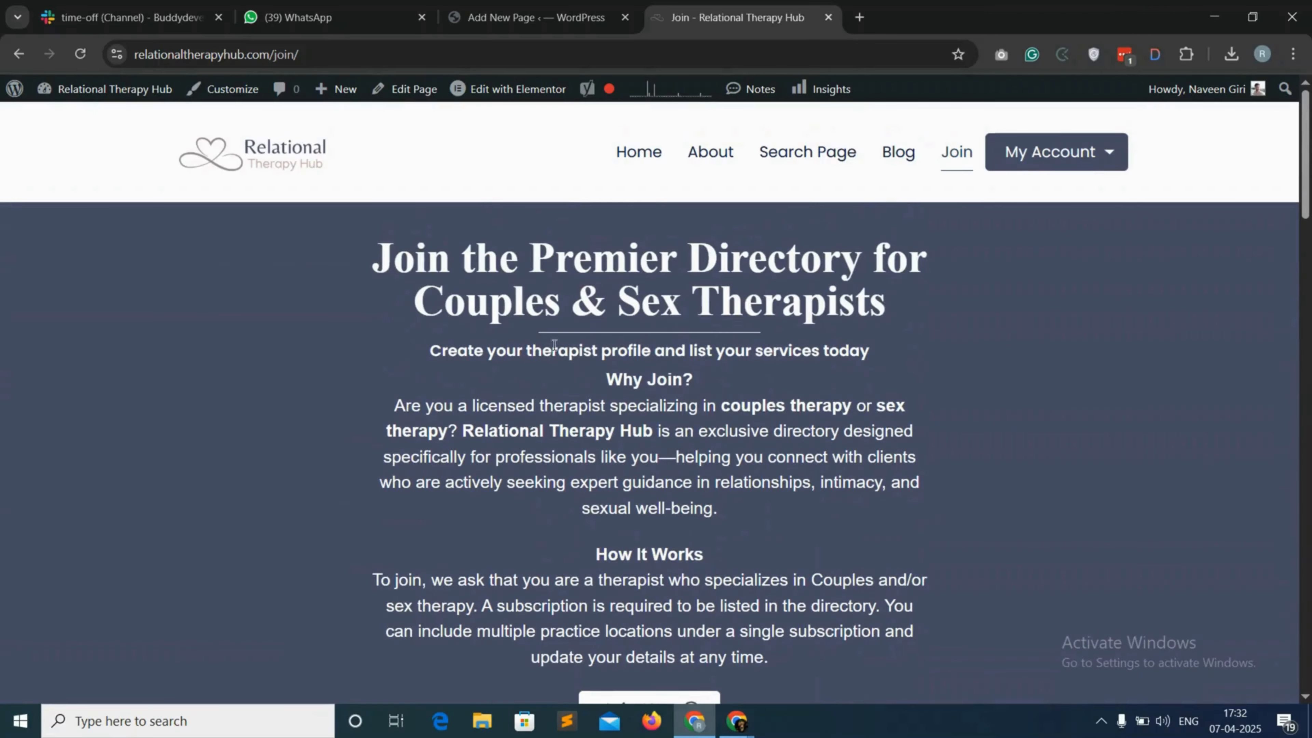
scroll(679, 464, "down", 1)
scroll(680, 464, "down", 3)
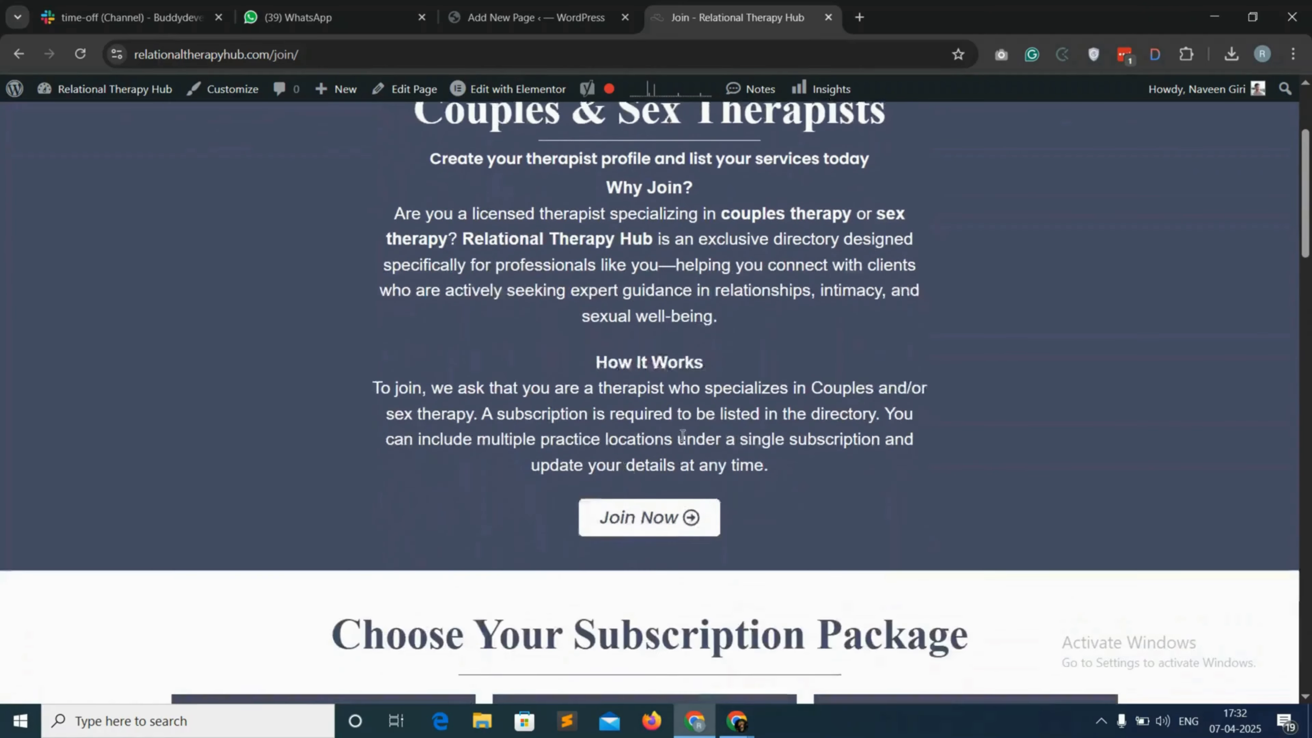
left_click(663, 504)
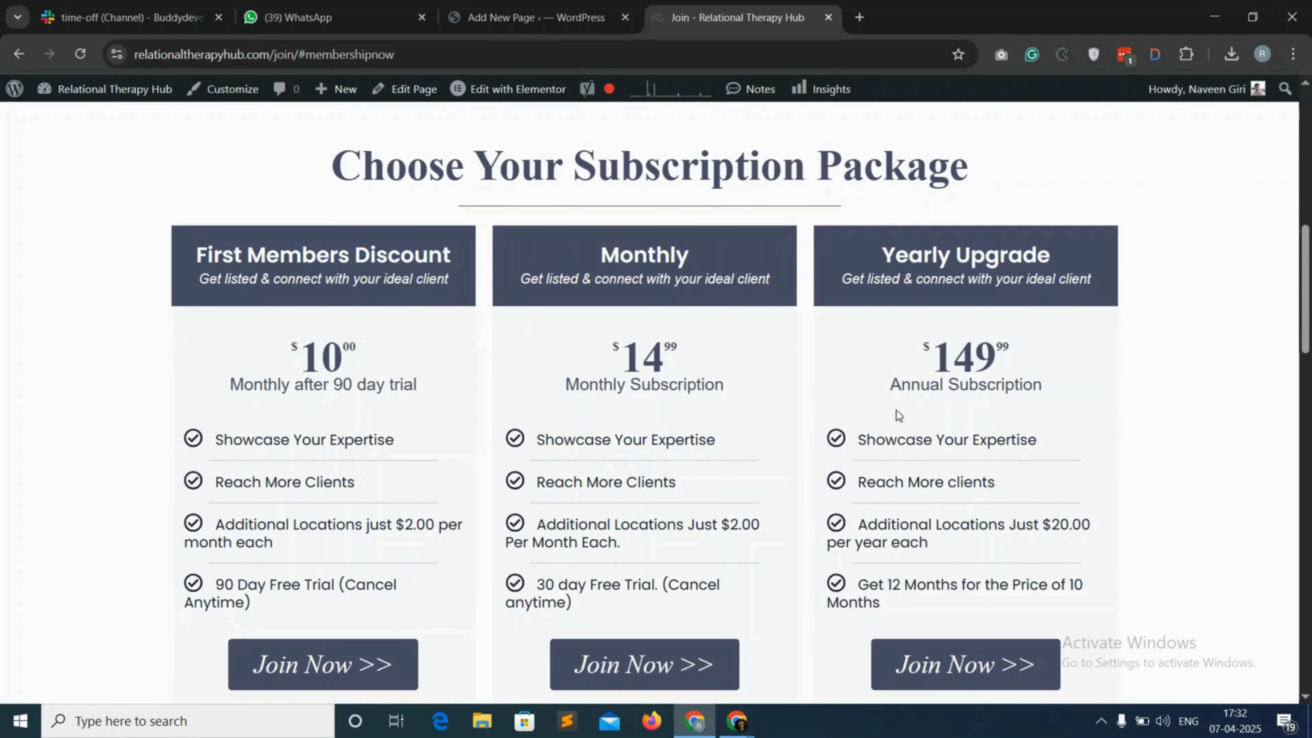
- Review the reference page's pricing columns, directory benefits and closing call to action, including where Get Started Now leads
scroll(729, 465, "down", 2)
scroll(627, 467, "down", 6)
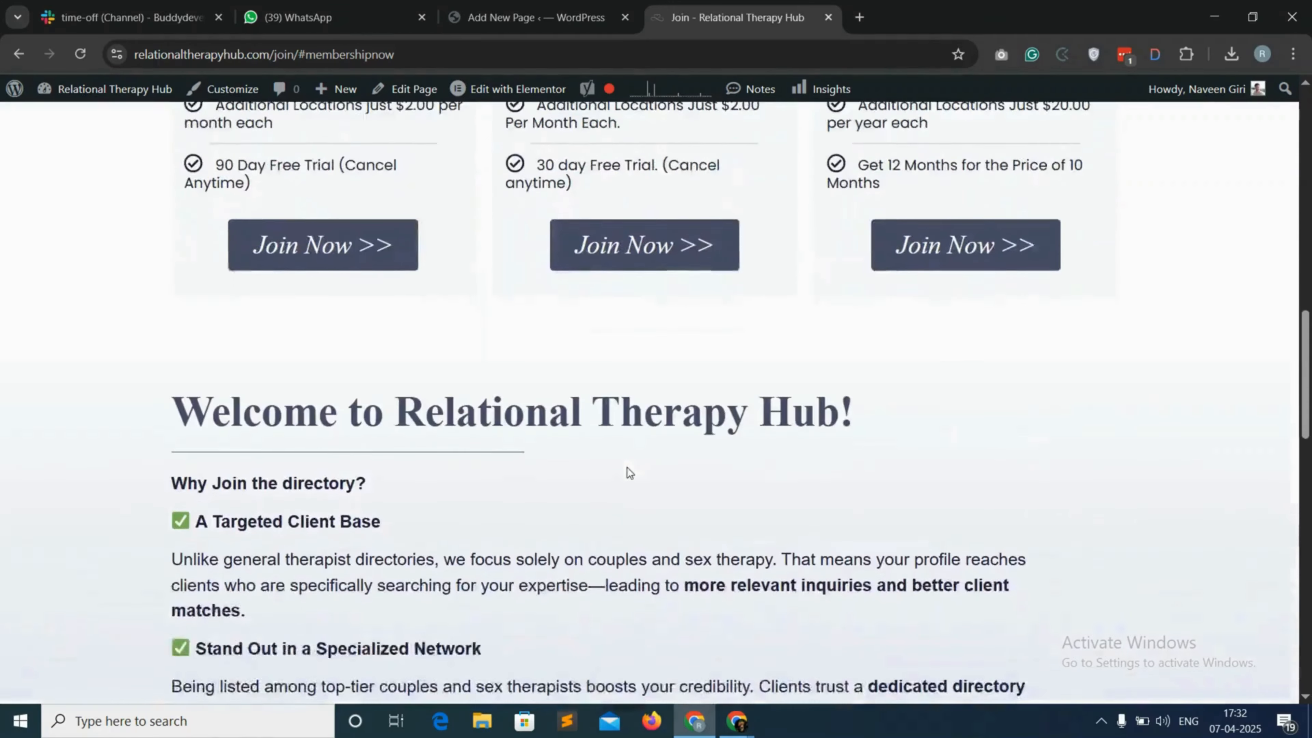
scroll(462, 478, "down", 2)
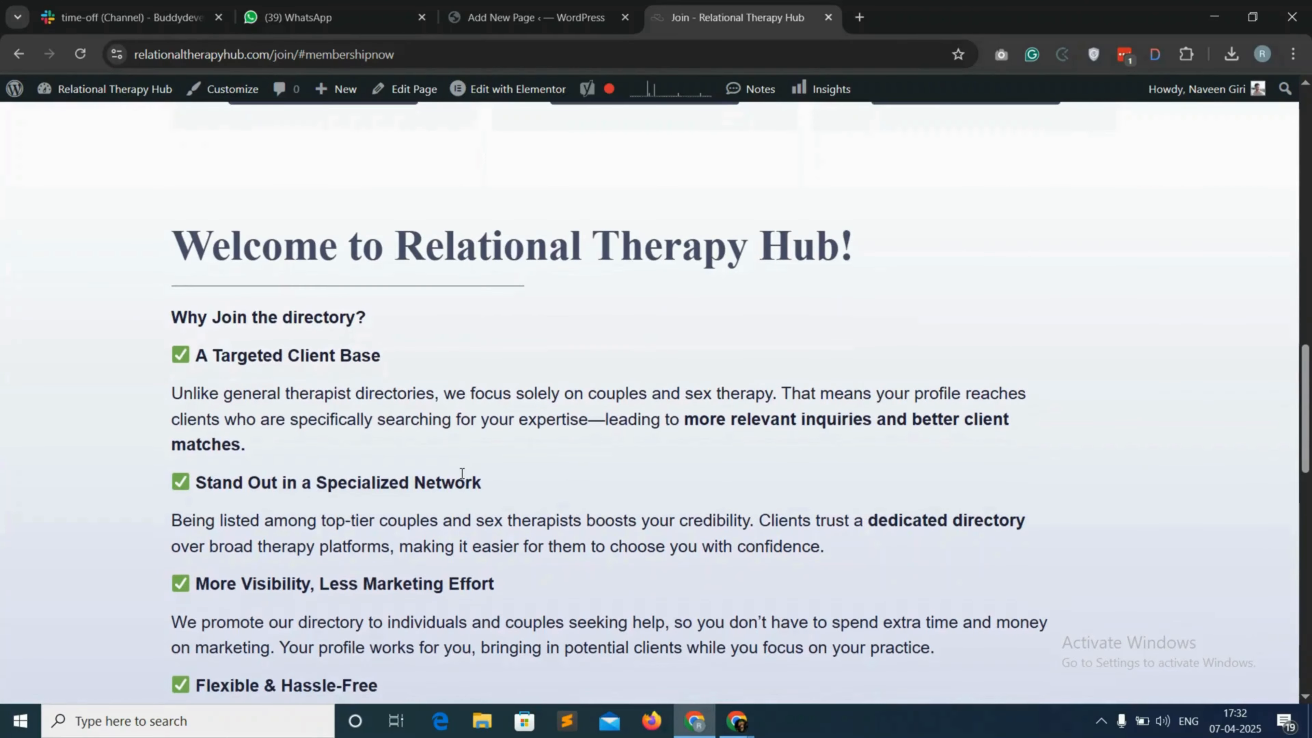
scroll(462, 472, "down", 8)
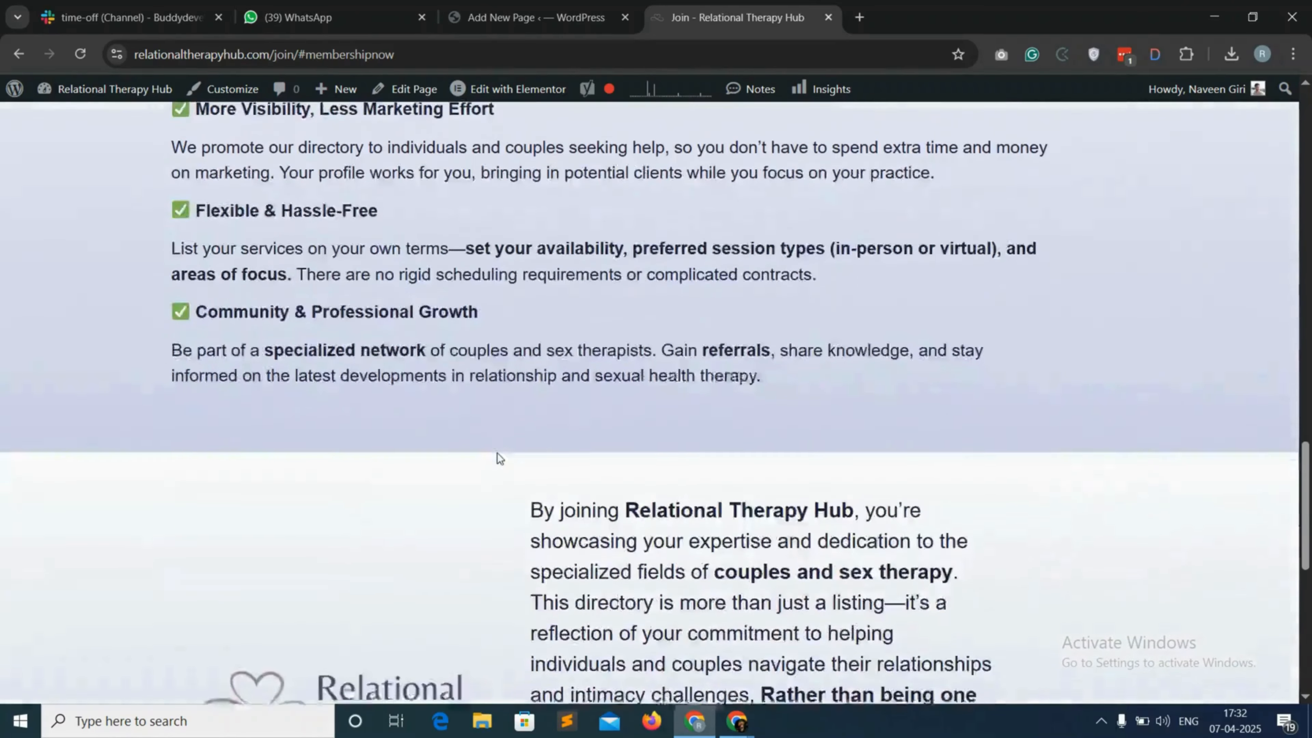
scroll(497, 453, "down", 5)
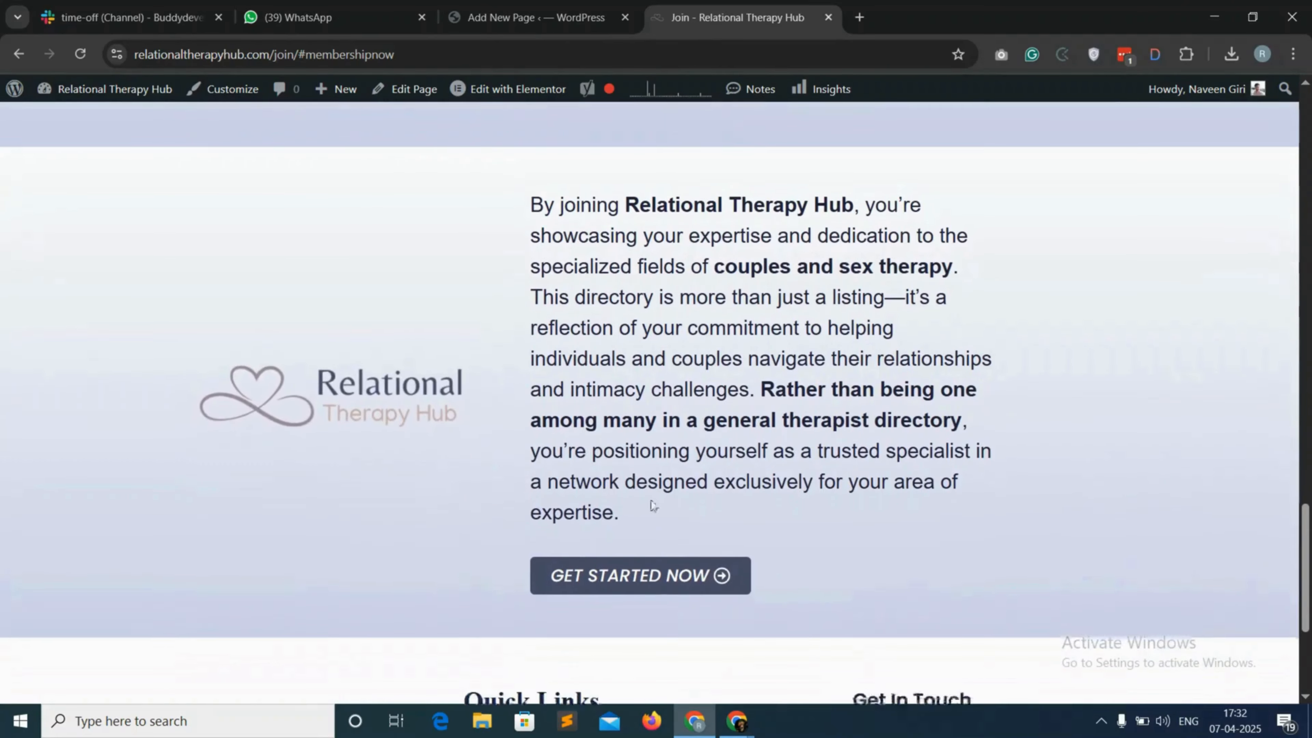
left_click(681, 570)
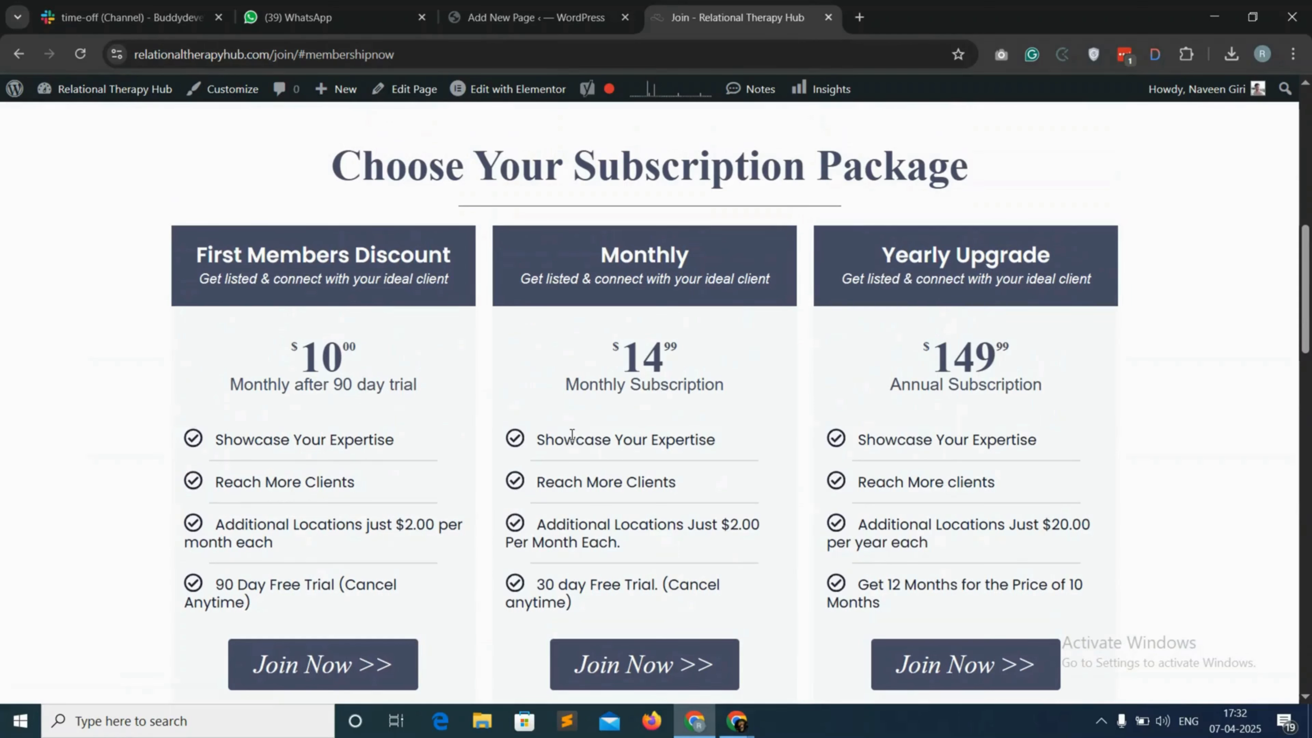
left_click_drag(1306, 301, 1308, 175)
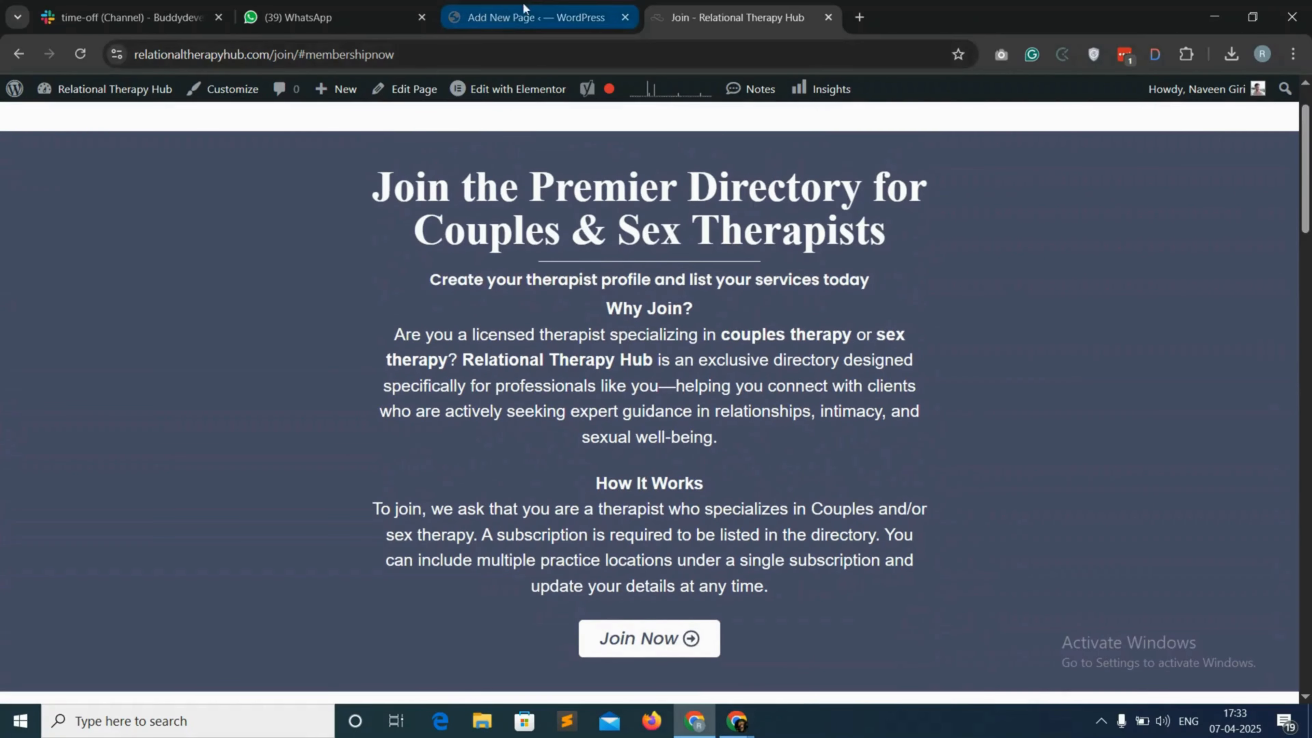
- Insert a single-column Container block in the WordPress Join page and place a Heading block inside it
left_click(556, 12)
left_click(176, 286)
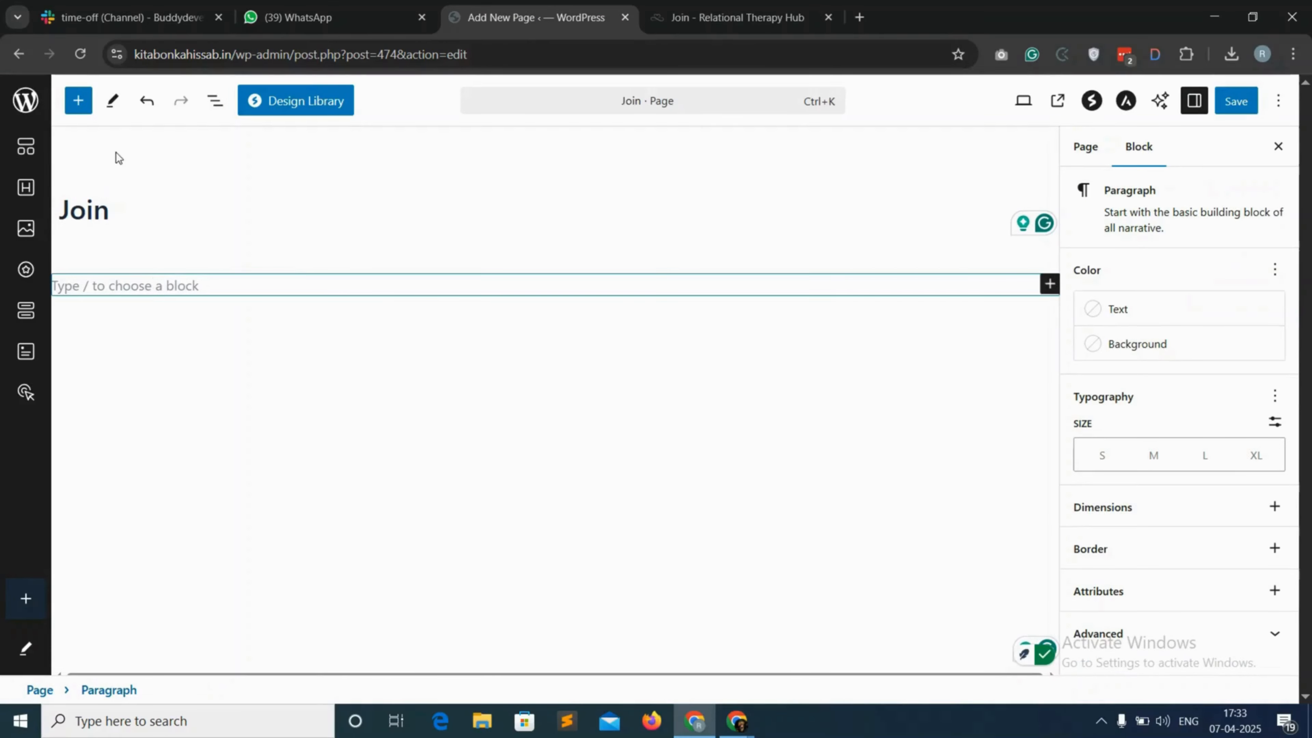
left_click(78, 100)
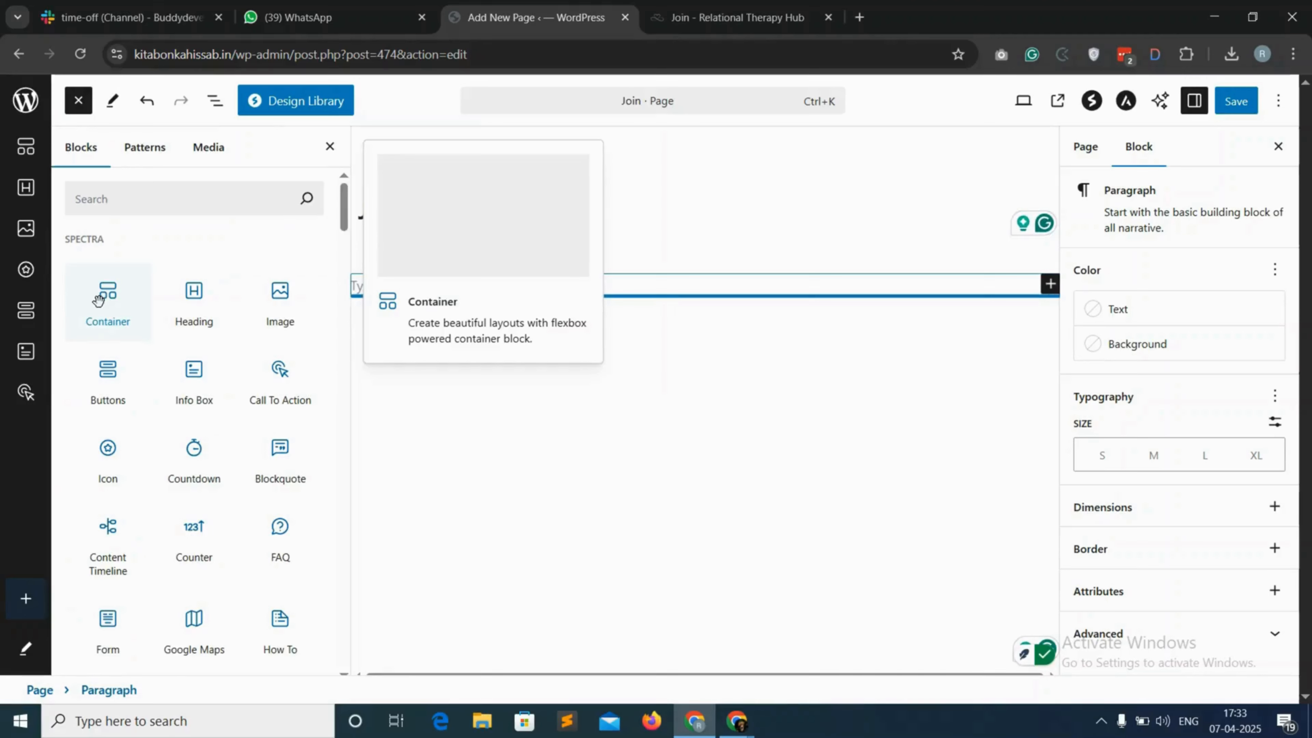
left_click(99, 300)
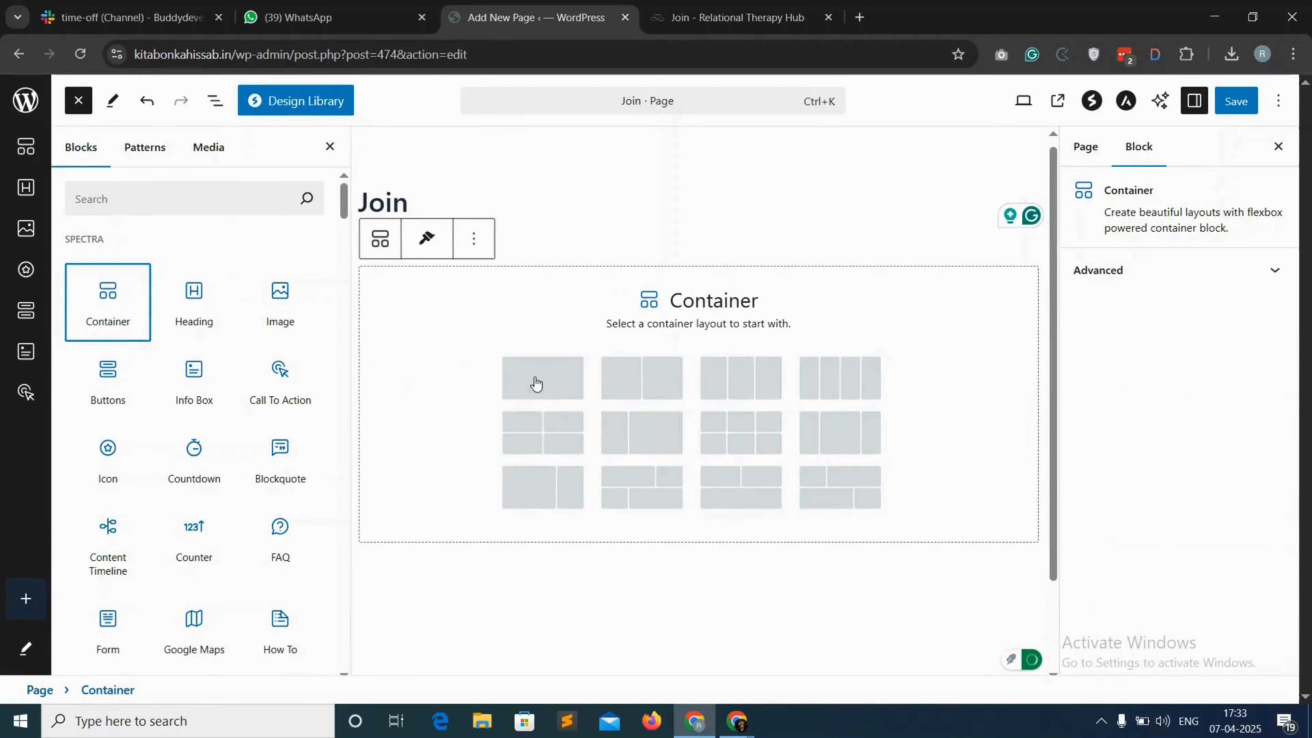
left_click(558, 382)
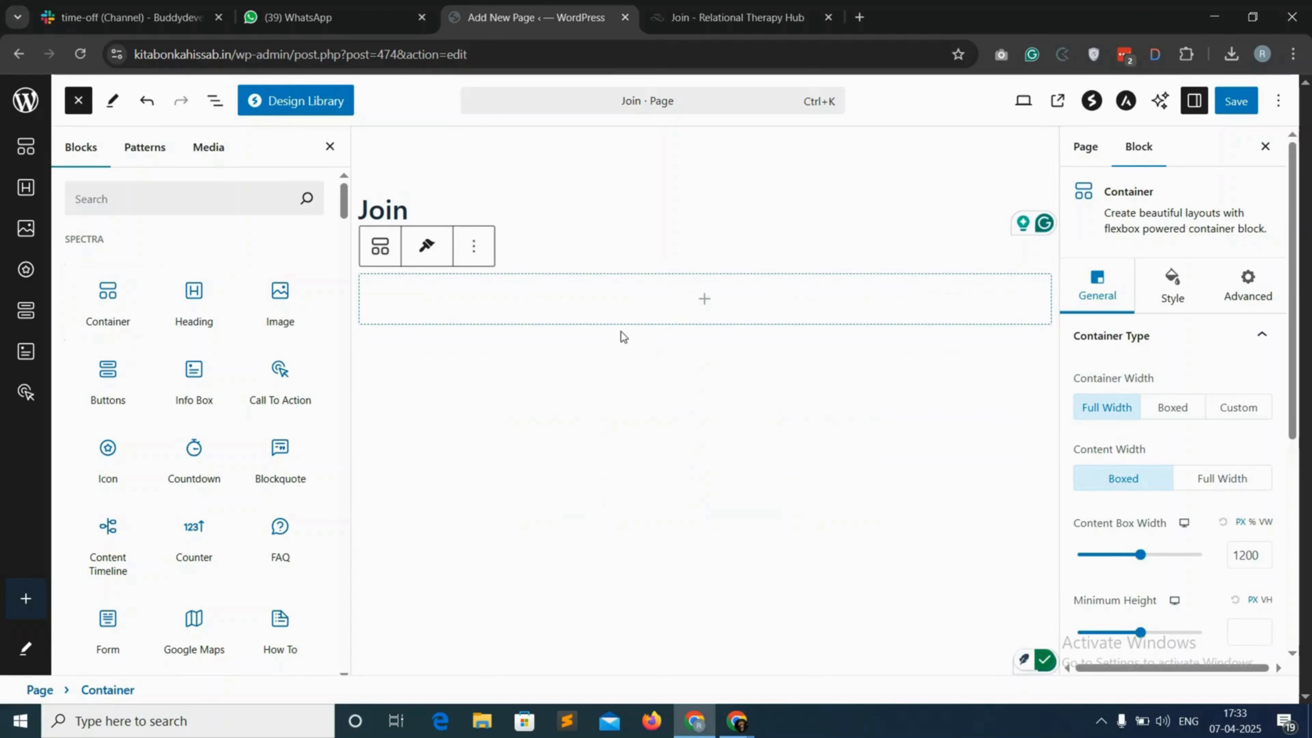
left_click_drag(207, 307, 670, 315)
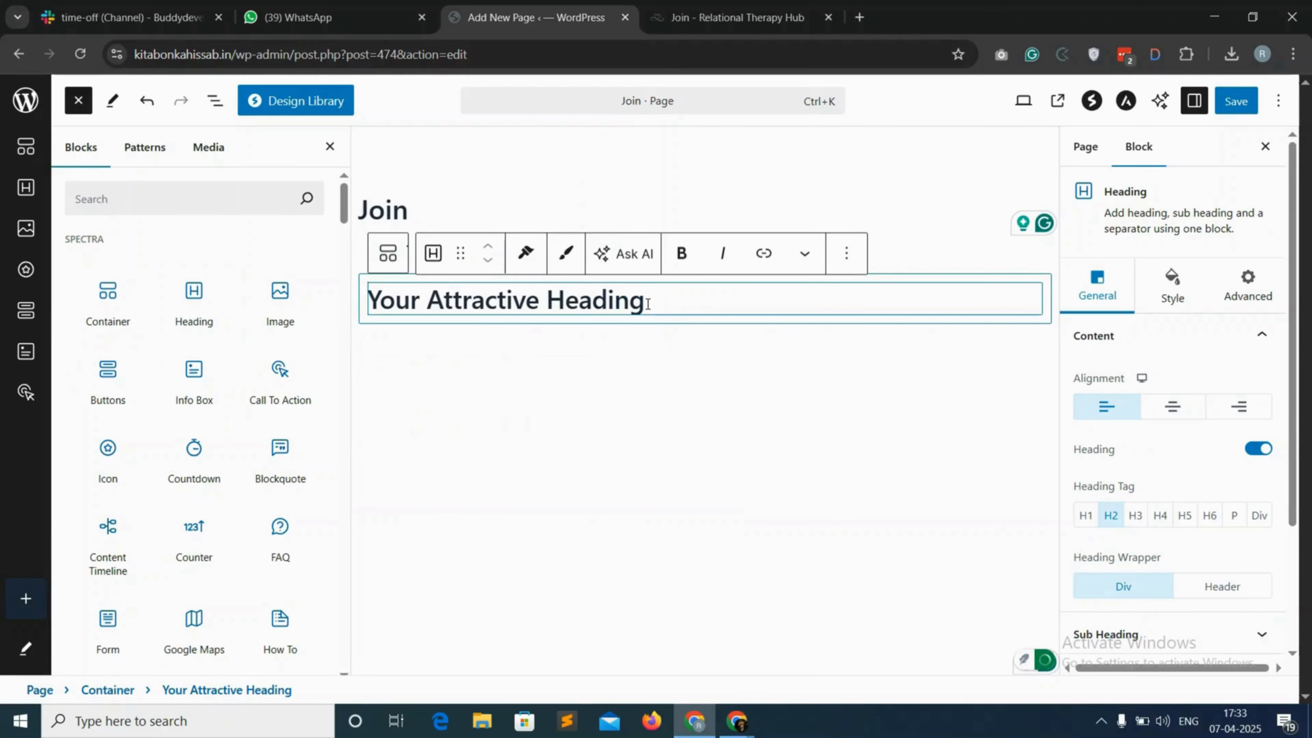
- Try to replace the placeholder heading text with the main title copied from the Relational Therapy Hub Join page
left_click(738, 17)
triple_click(583, 194)
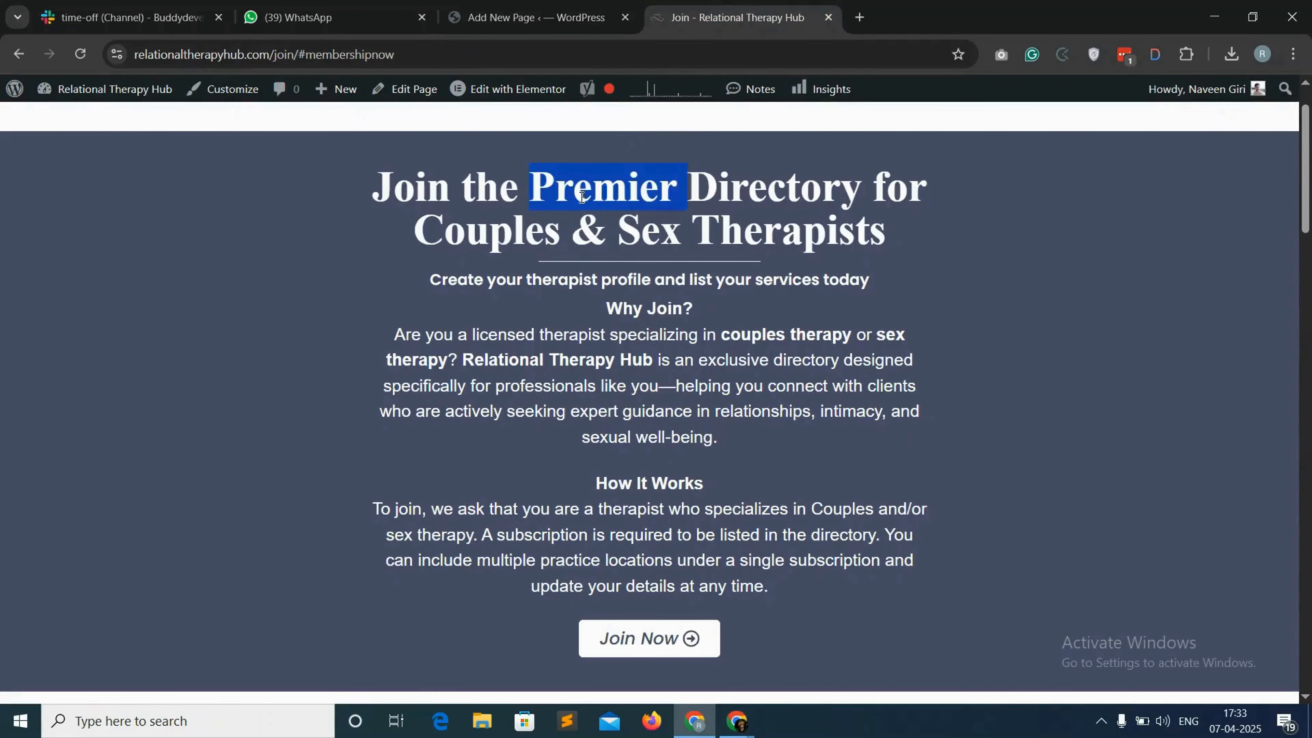
right_click(587, 192)
left_click(636, 210)
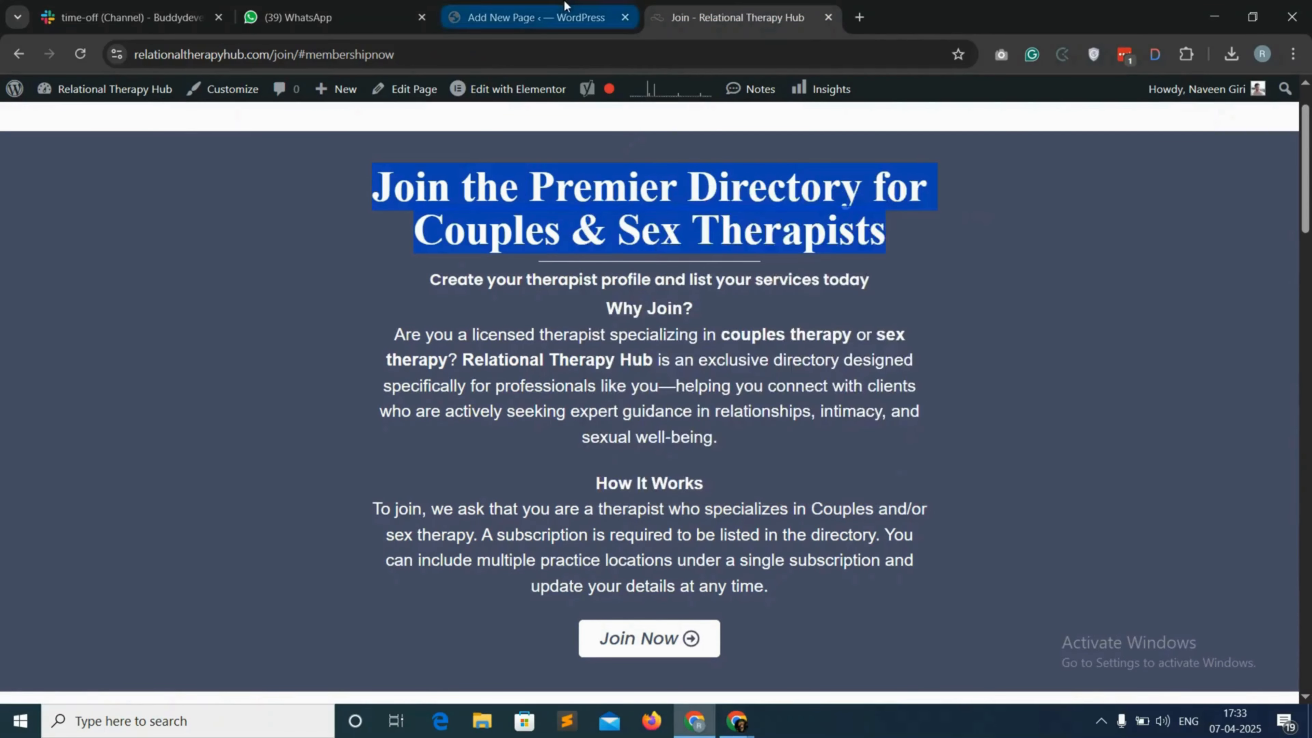
left_click(537, 17)
triple_click(637, 304)
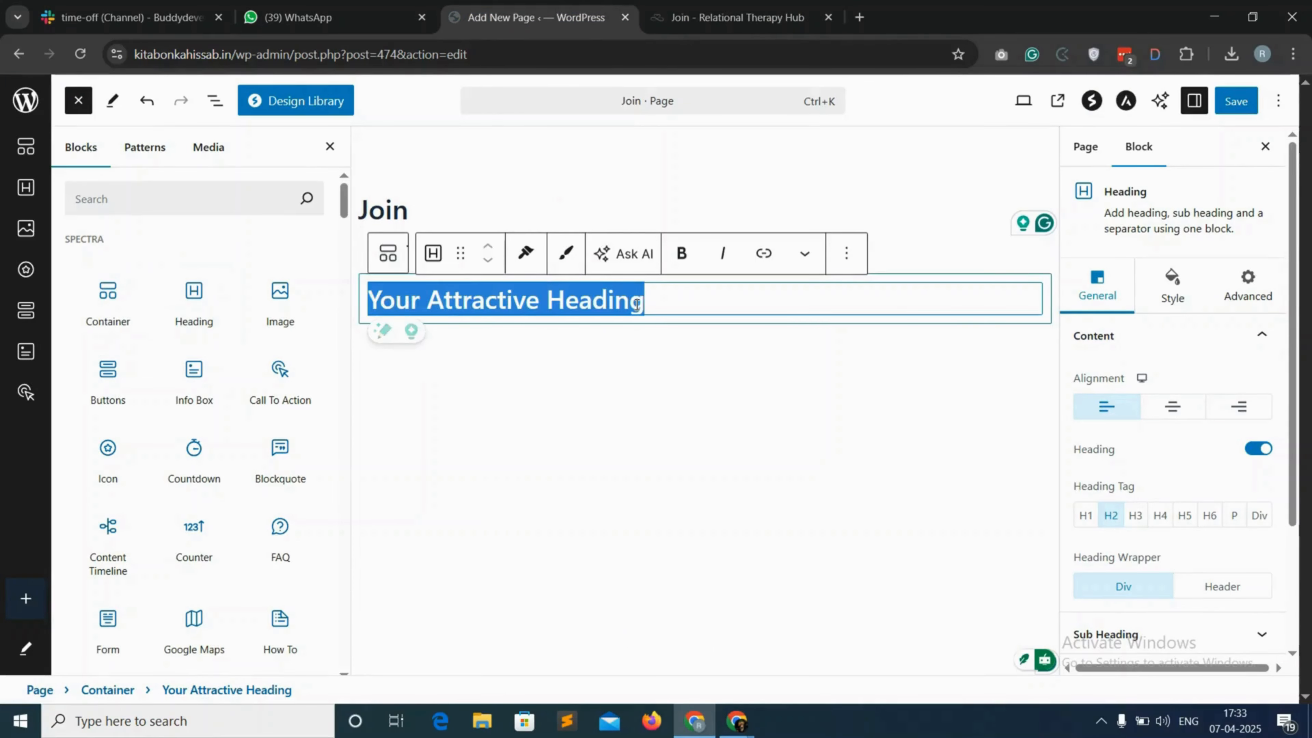
right_click(636, 304)
left_click(700, 315)
- Copy "Join the Premier Directory for Couples & Sex Therapists" from the reference page and paste it over the placeholder heading
left_click(692, 21)
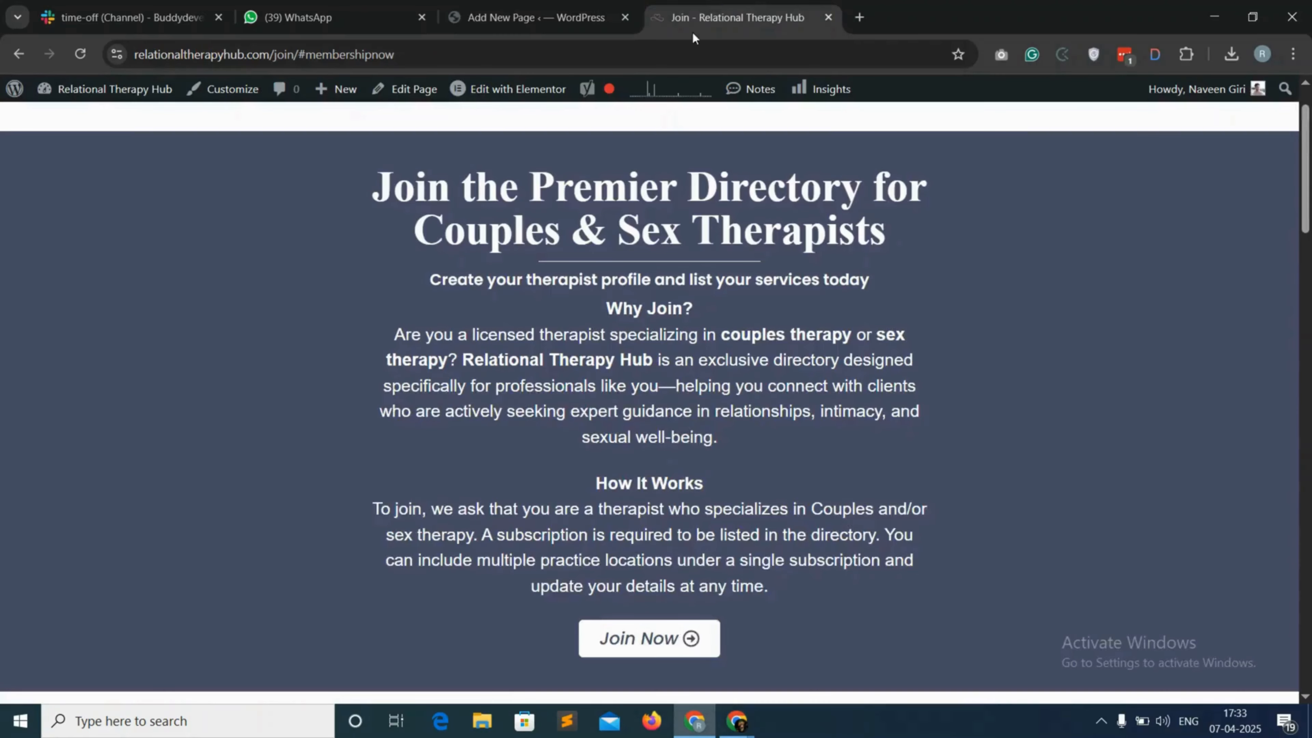
triple_click(582, 195)
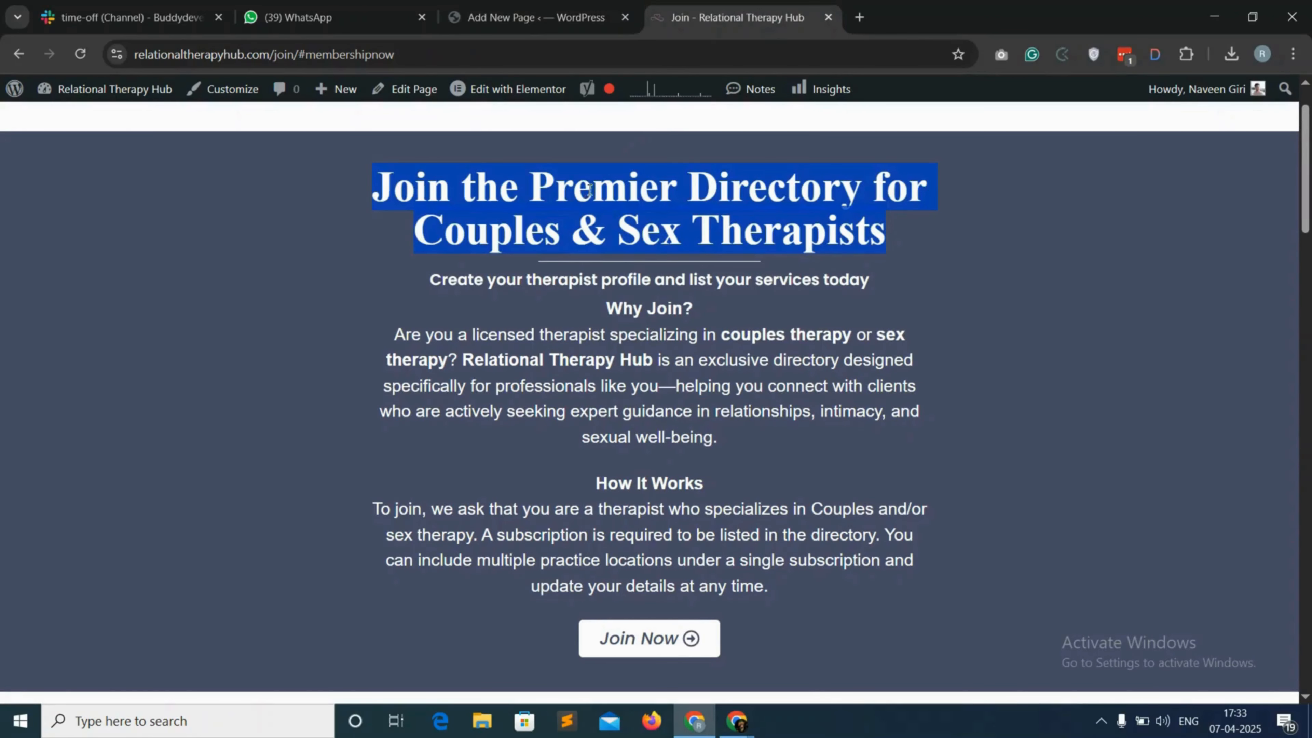
right_click(590, 191)
left_click(627, 203)
left_click(537, 18)
key("ctrl+v")
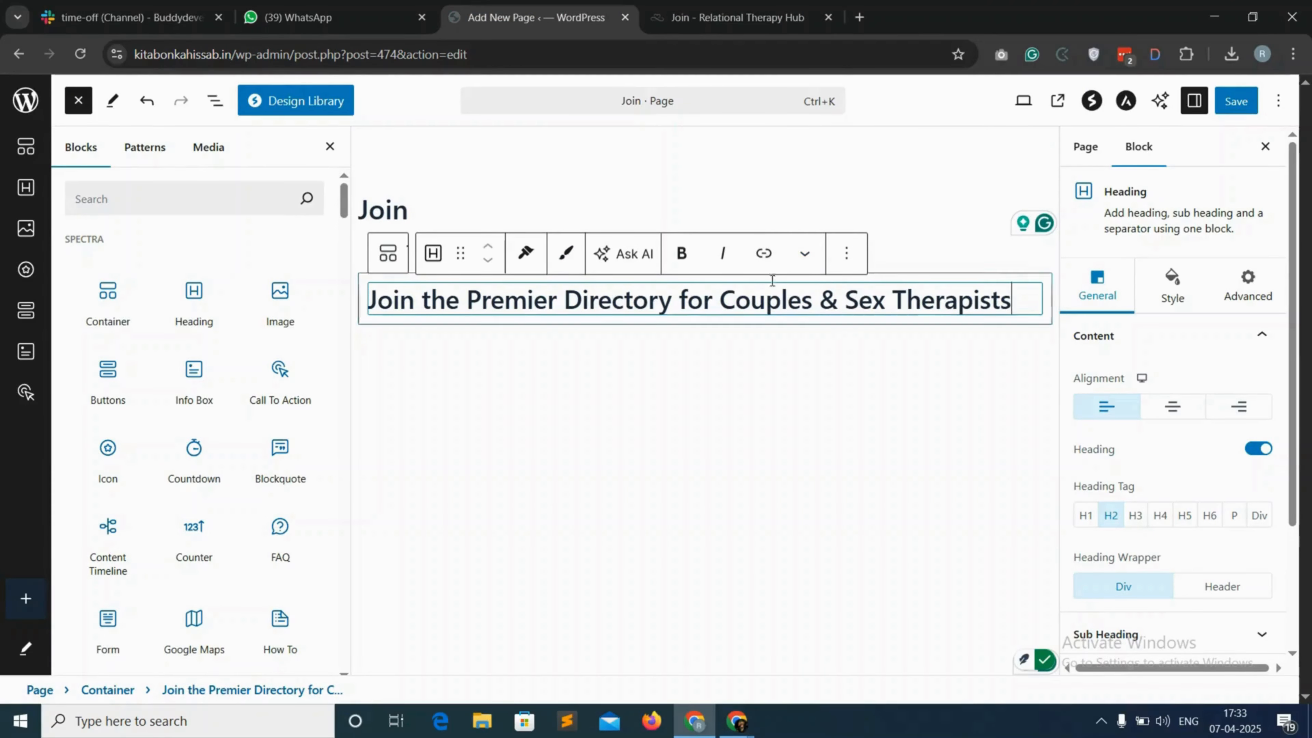
- Center the main heading and set its font size to 36 px
left_click(1177, 407)
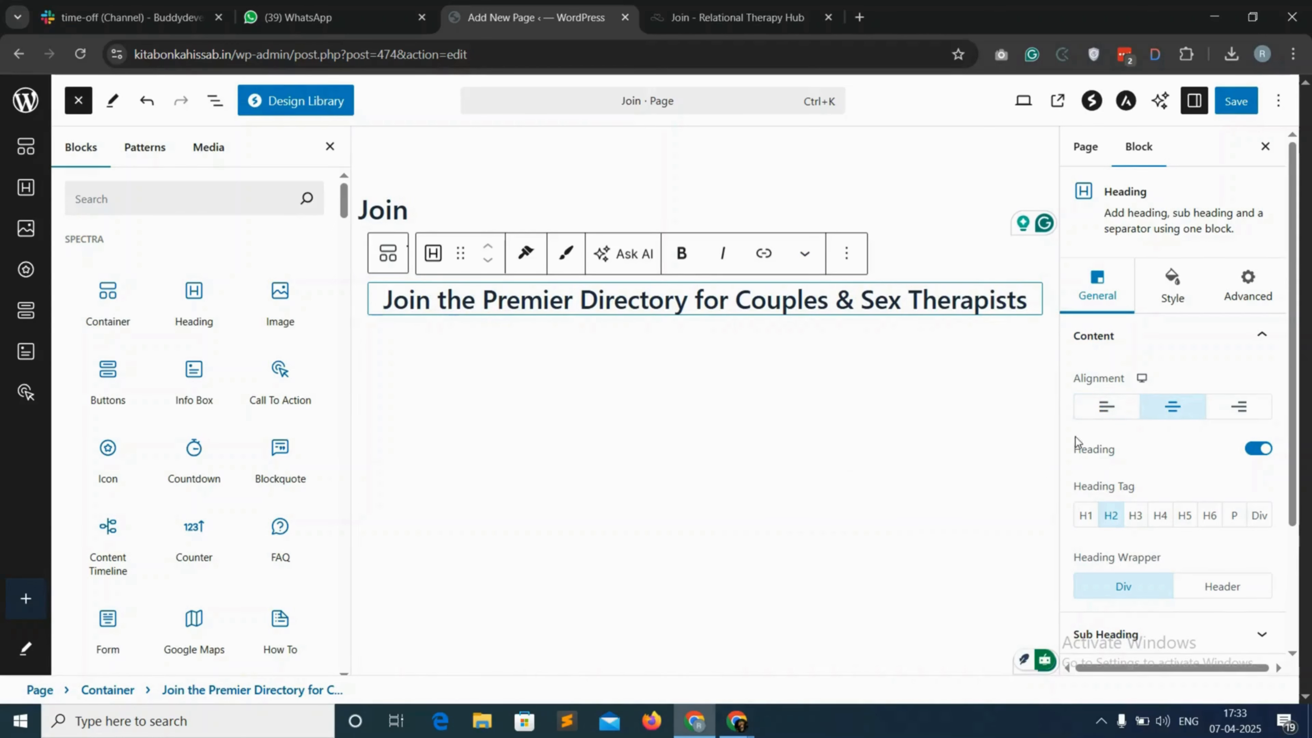
scroll(1168, 538, "down", 2)
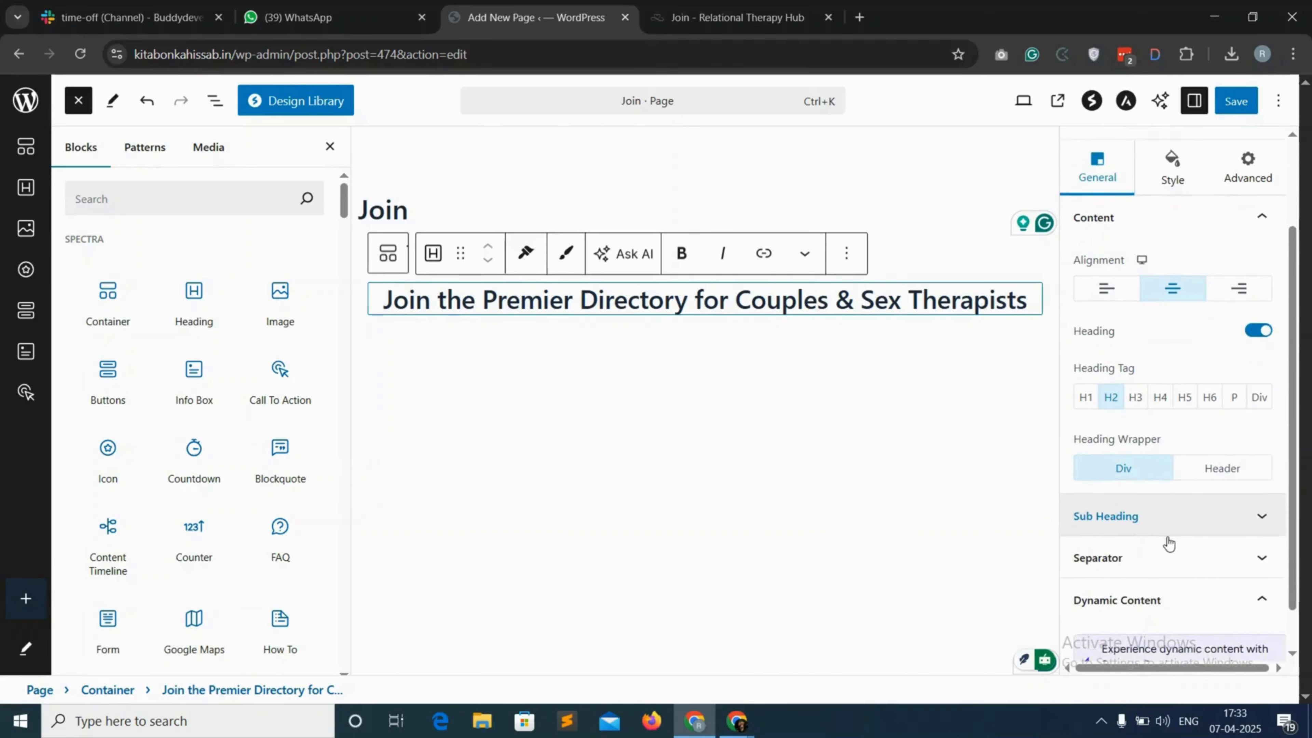
scroll(1173, 533, "up", 1)
scroll(1176, 514, "down", 1)
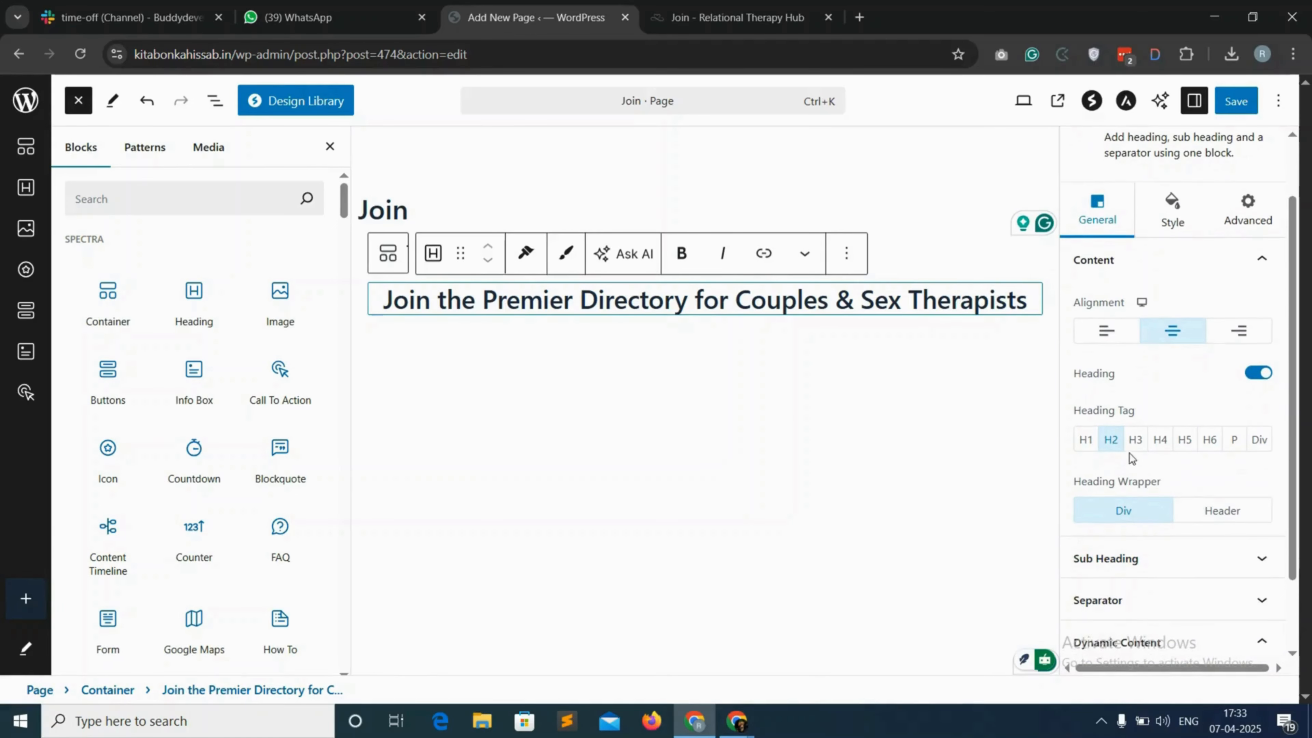
scroll(1139, 360, "up", 1)
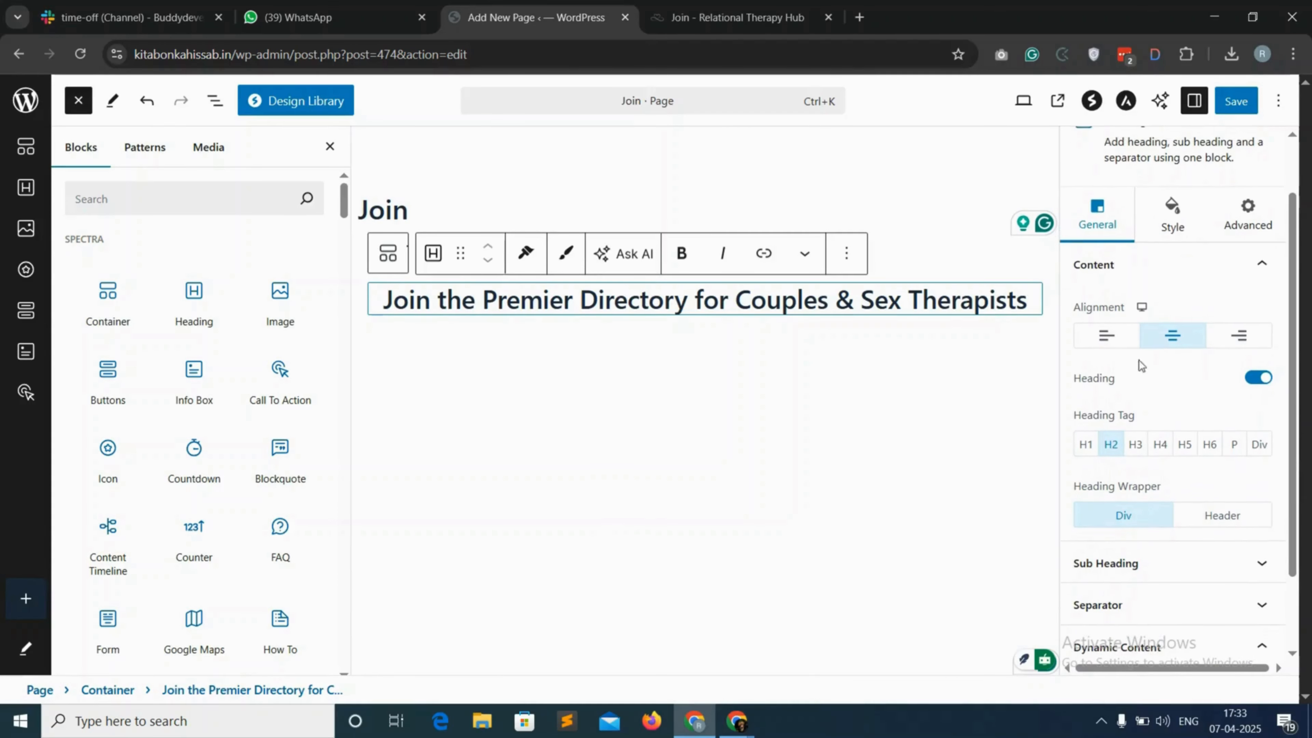
left_click(1172, 213)
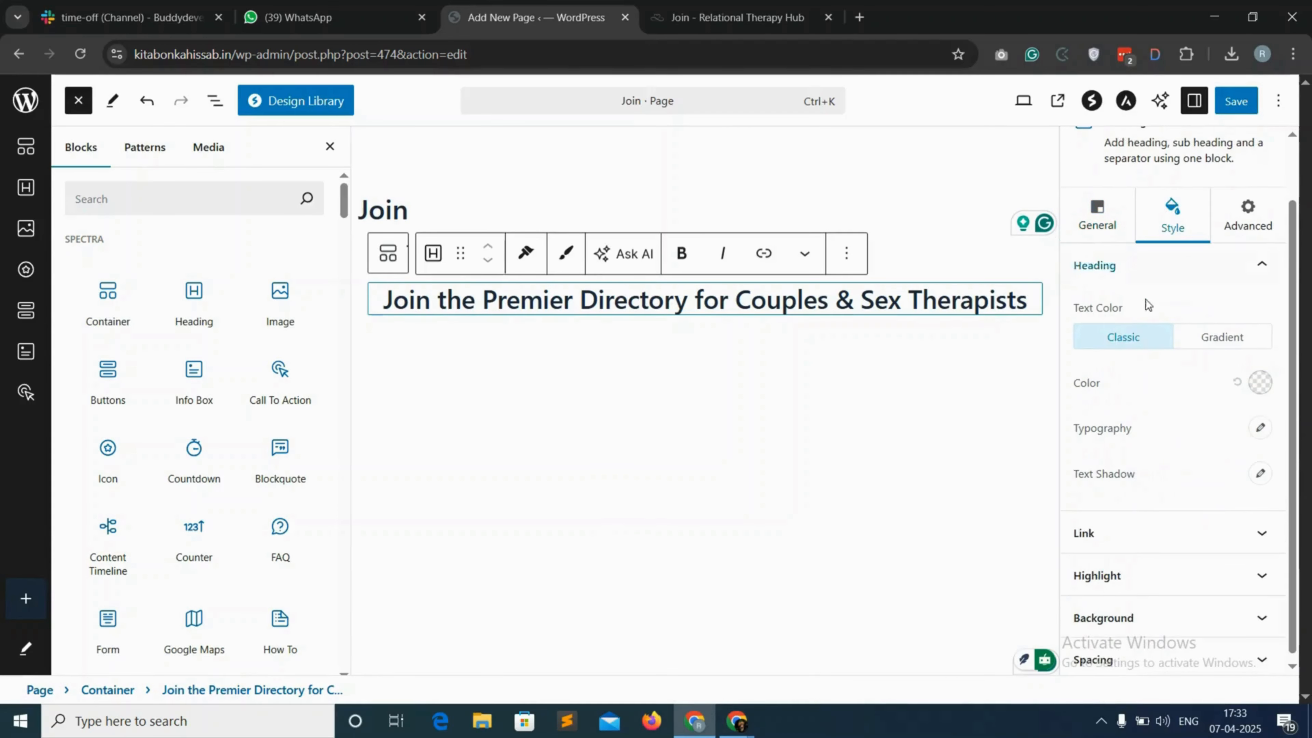
left_click(1258, 429)
scroll(1195, 546, "down", 1)
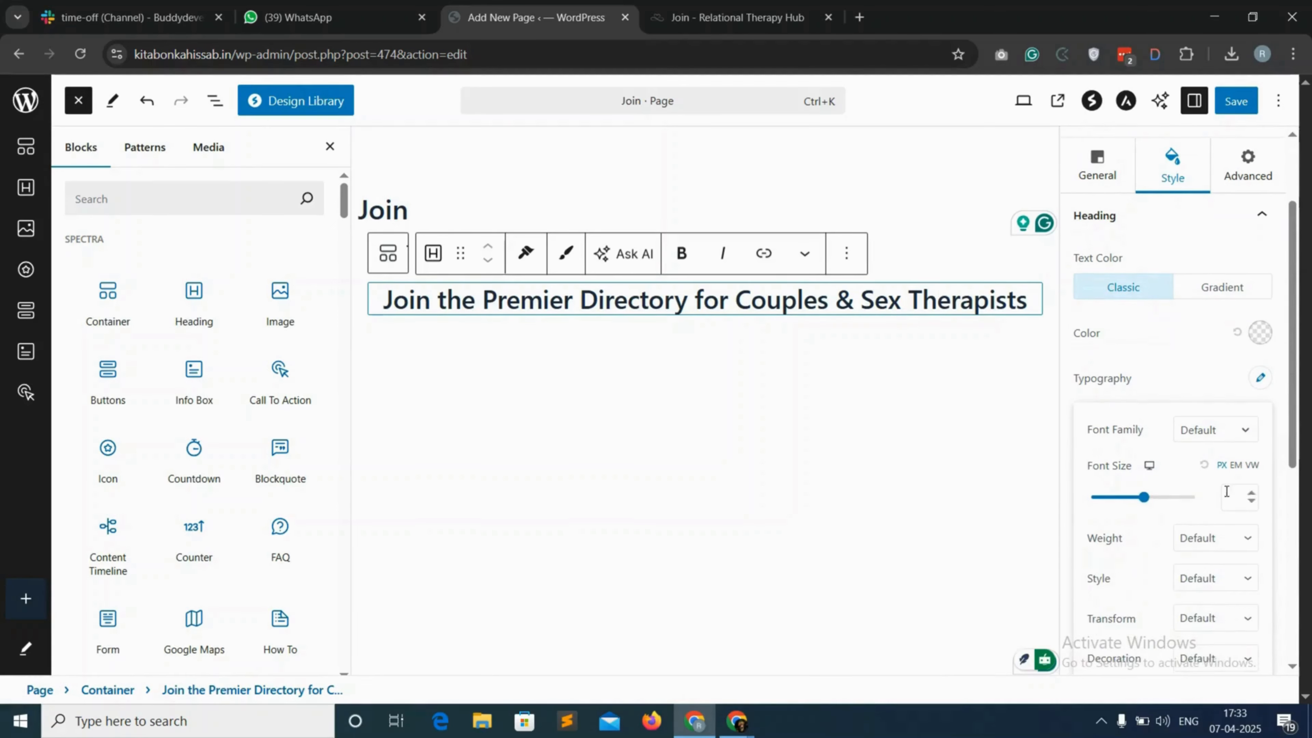
left_click(1233, 495)
type("36")
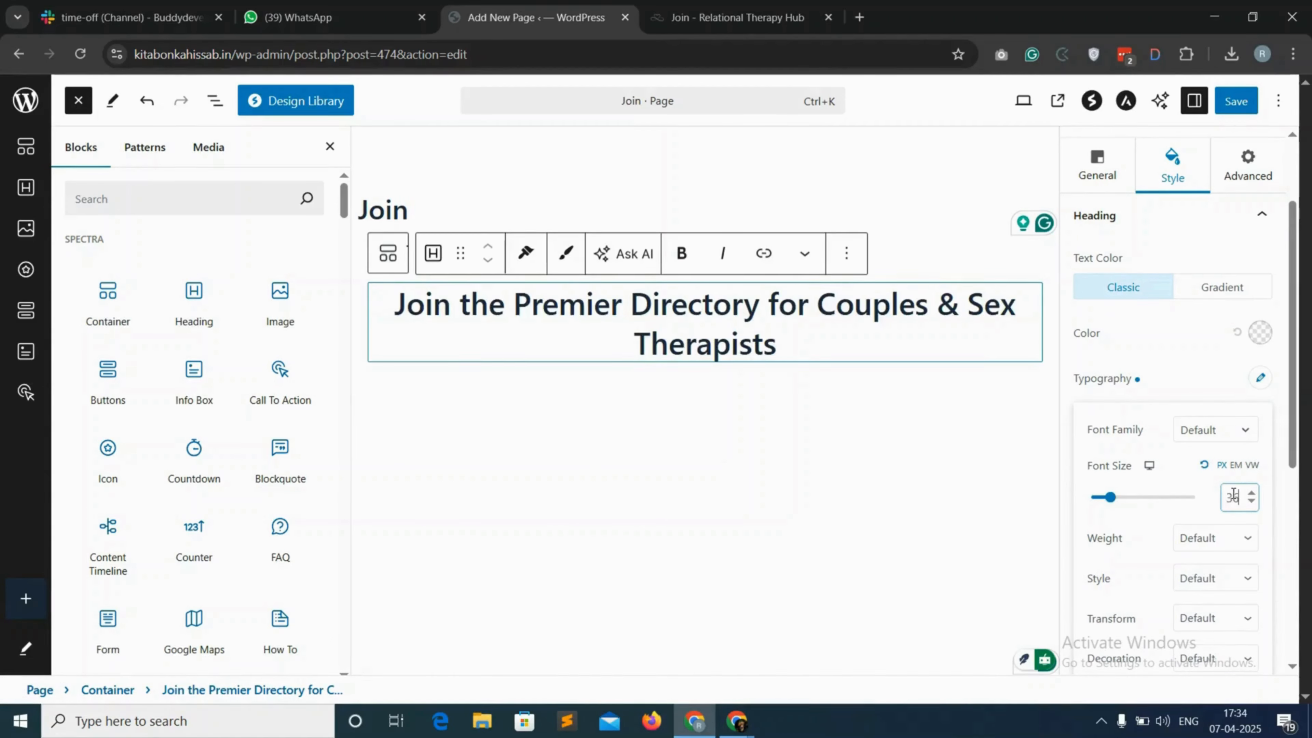
- Add a paragraph below the heading and fill it with the reference page's text from "Create your therapist profile" through the How It Works section
left_click(129, 200)
type("text")
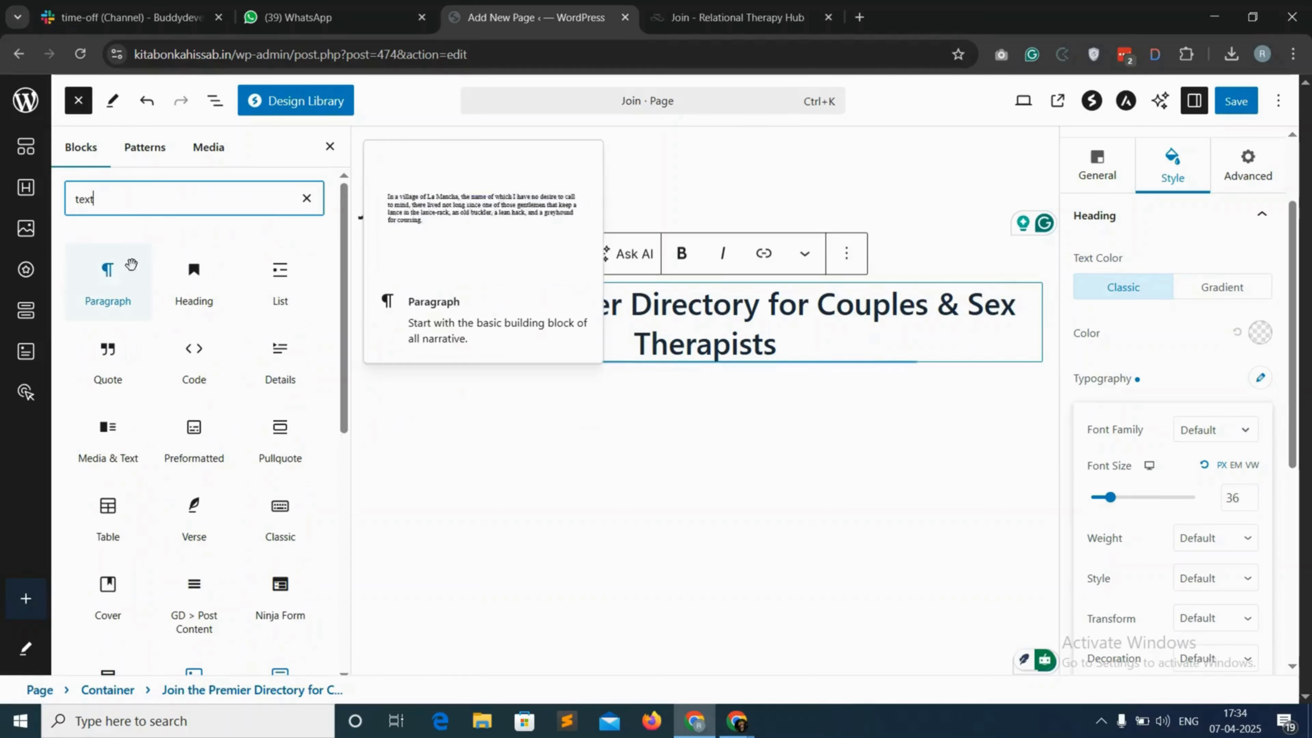
left_click_drag(109, 283, 692, 361)
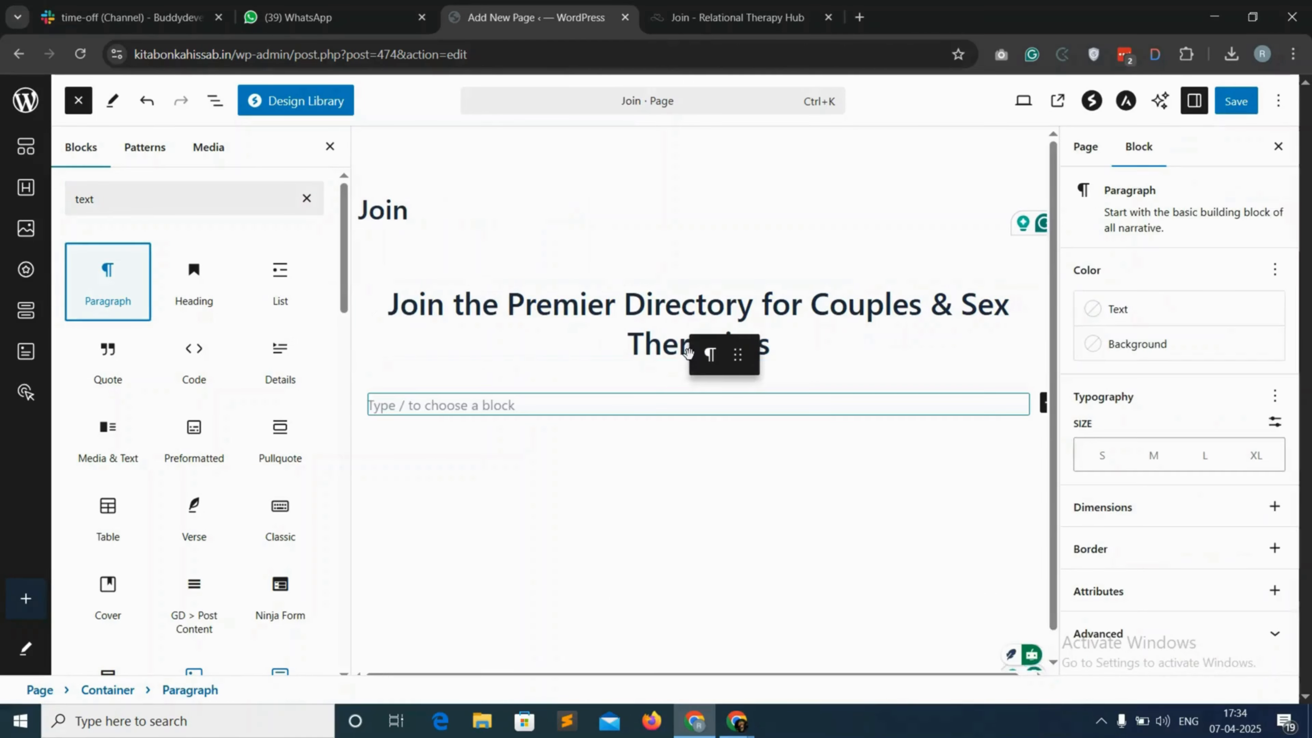
key("ctrl+Tab")
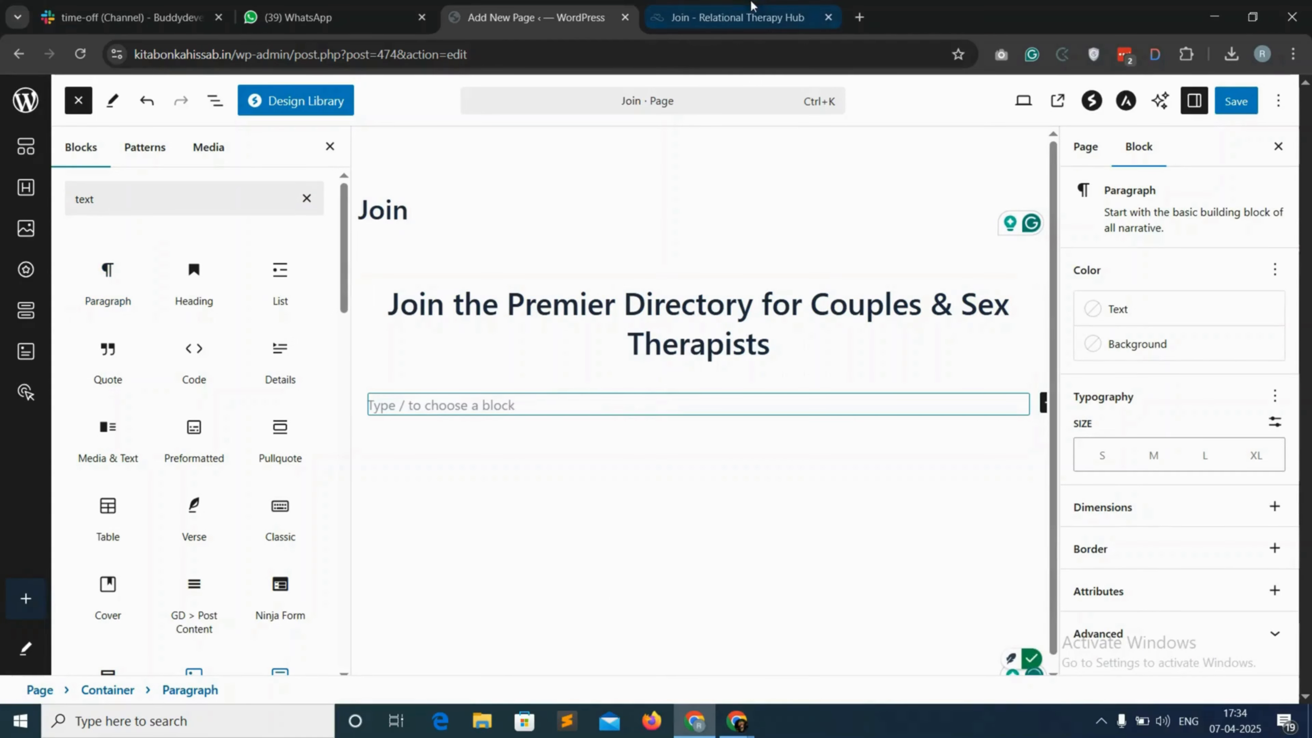
left_click_drag(431, 281, 785, 576)
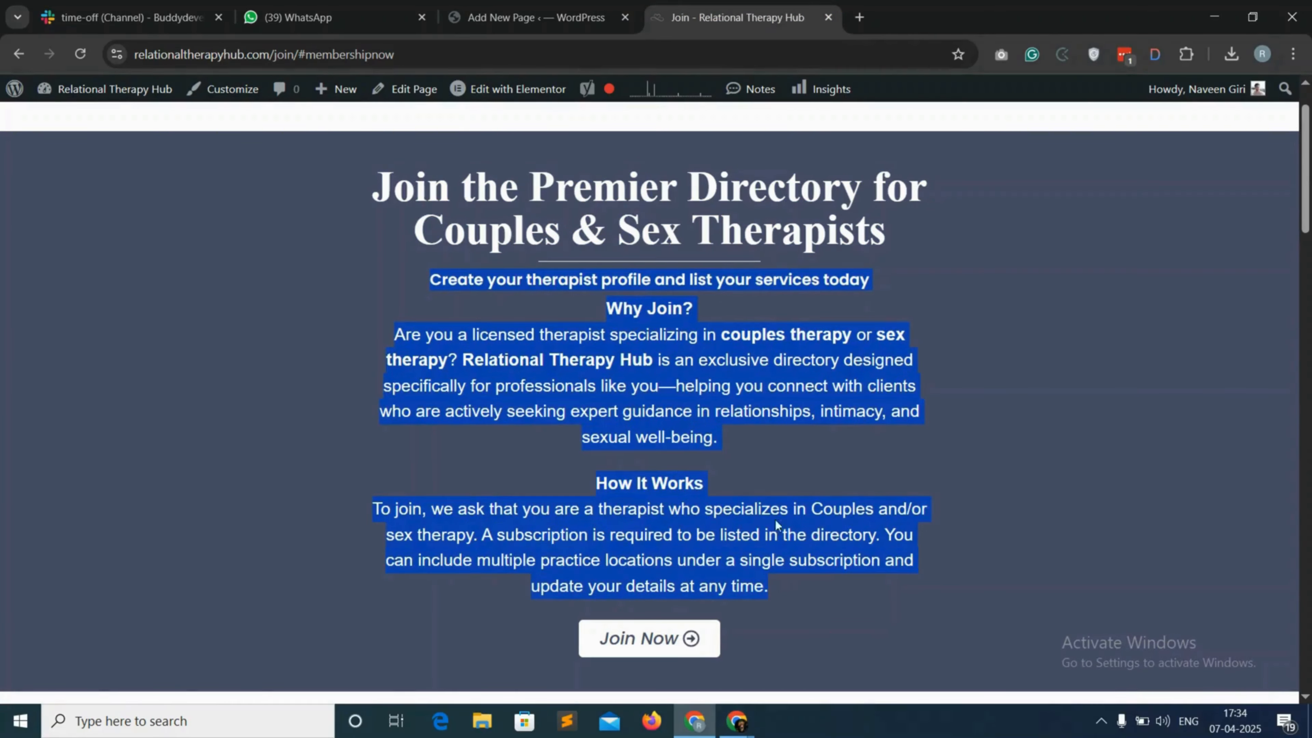
key("ctrl+shift+Tab")
right_click(447, 406)
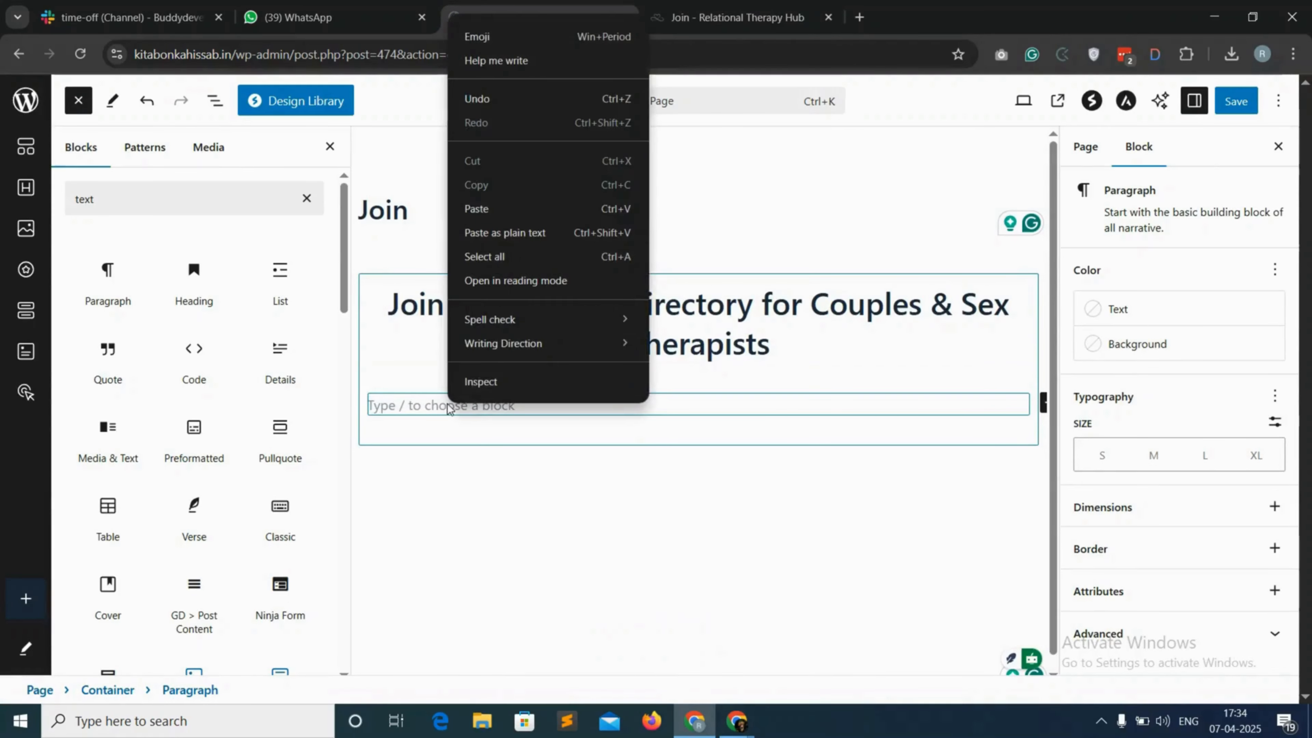
left_click(490, 209)
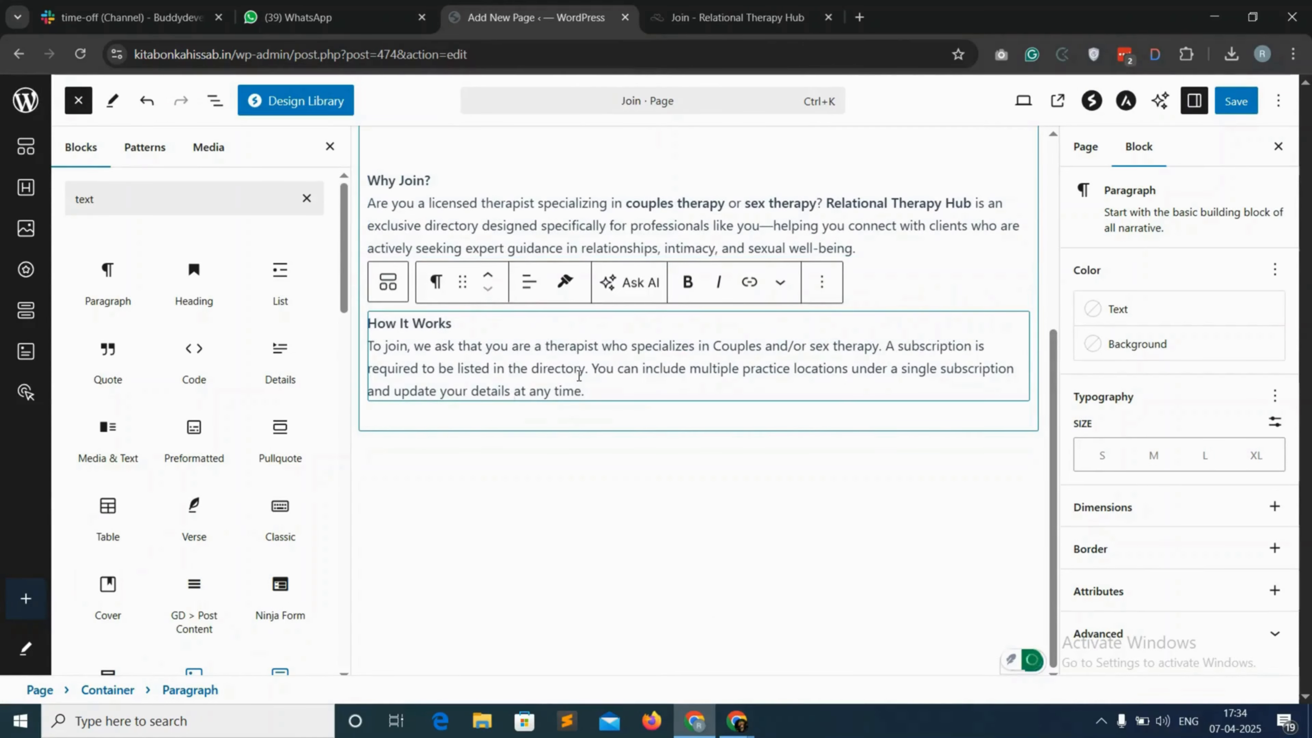
- Center-align the text of the How It Works and Why Join? paragraphs
scroll(574, 280, "up", 2)
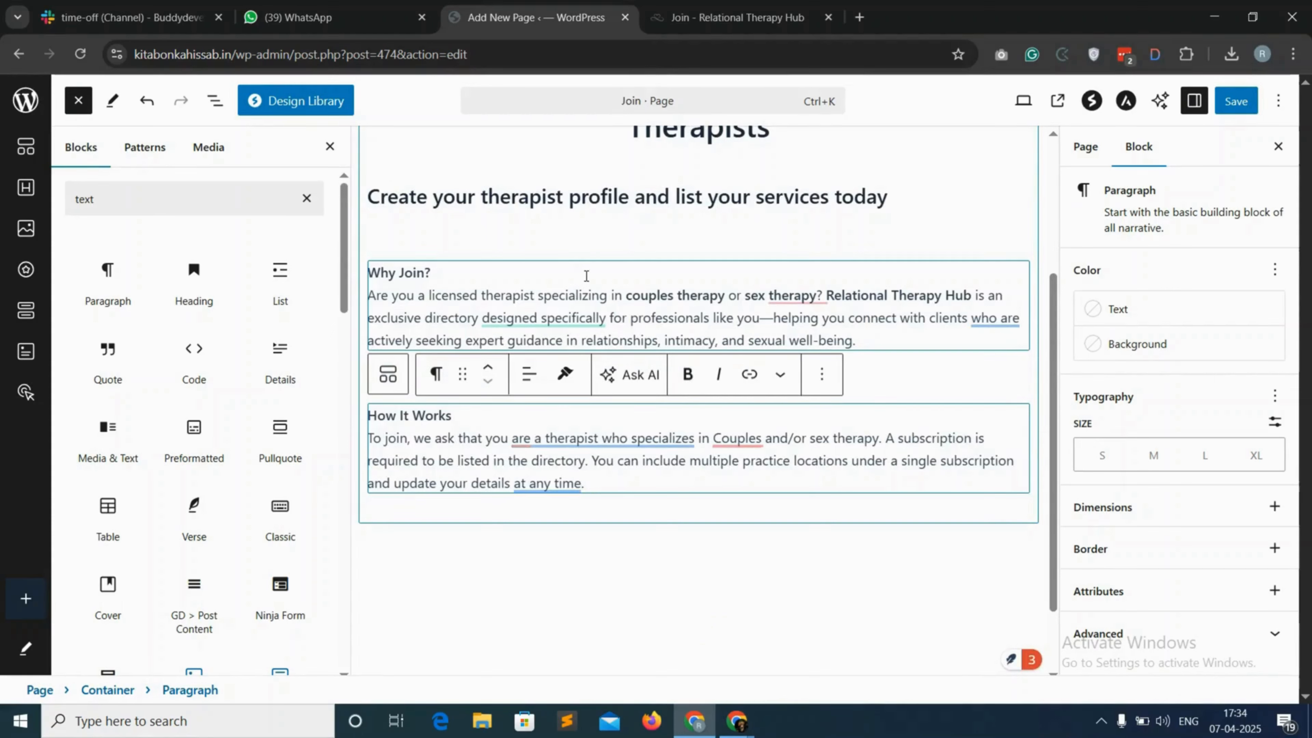
left_click(527, 373)
left_click(573, 459)
left_click(600, 296)
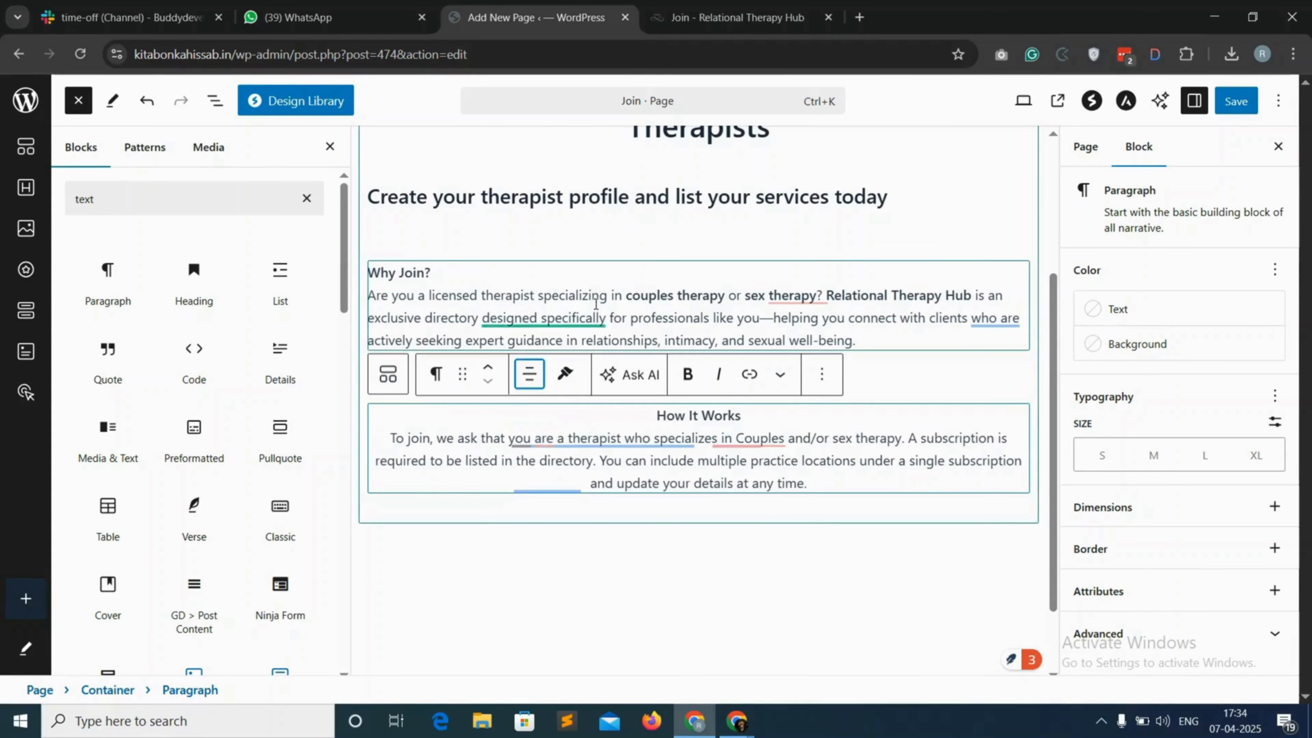
left_click(528, 231)
left_click(574, 321)
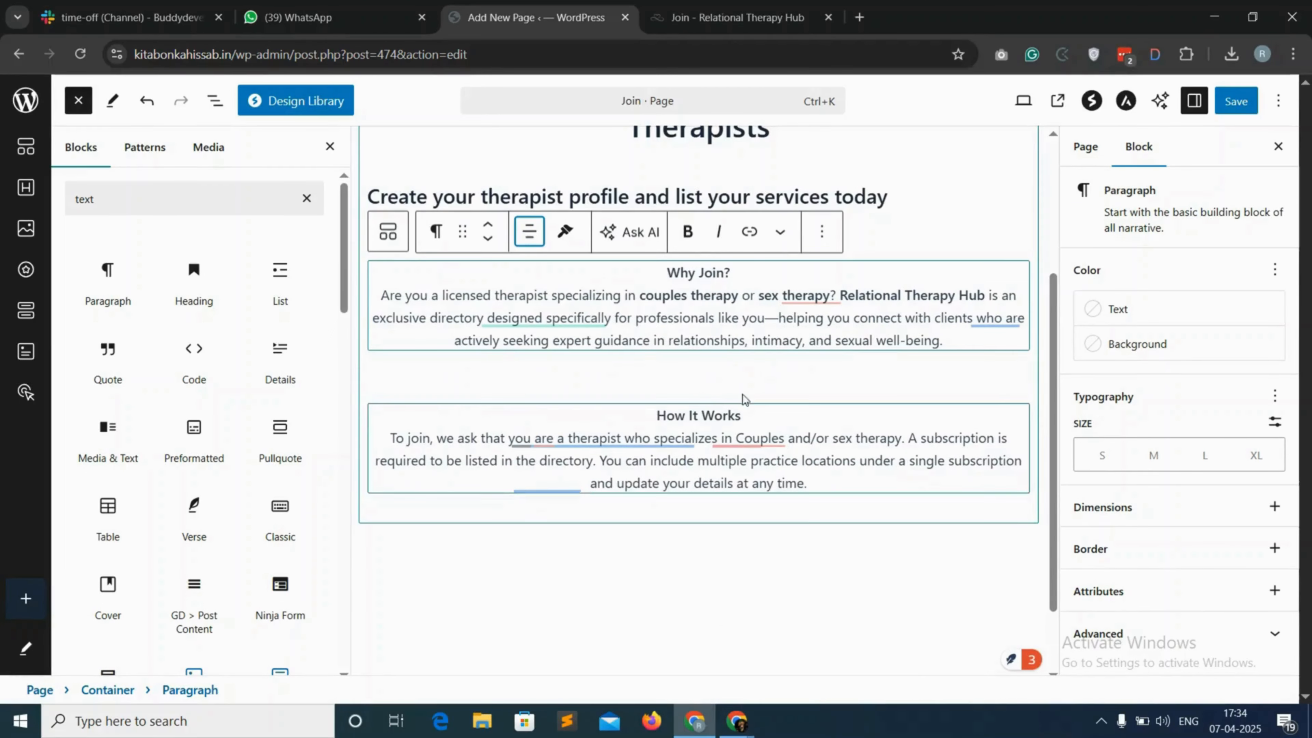
- Give the container holding the introduction a solid blue background, color 046BD2
scroll(756, 384, "up", 3)
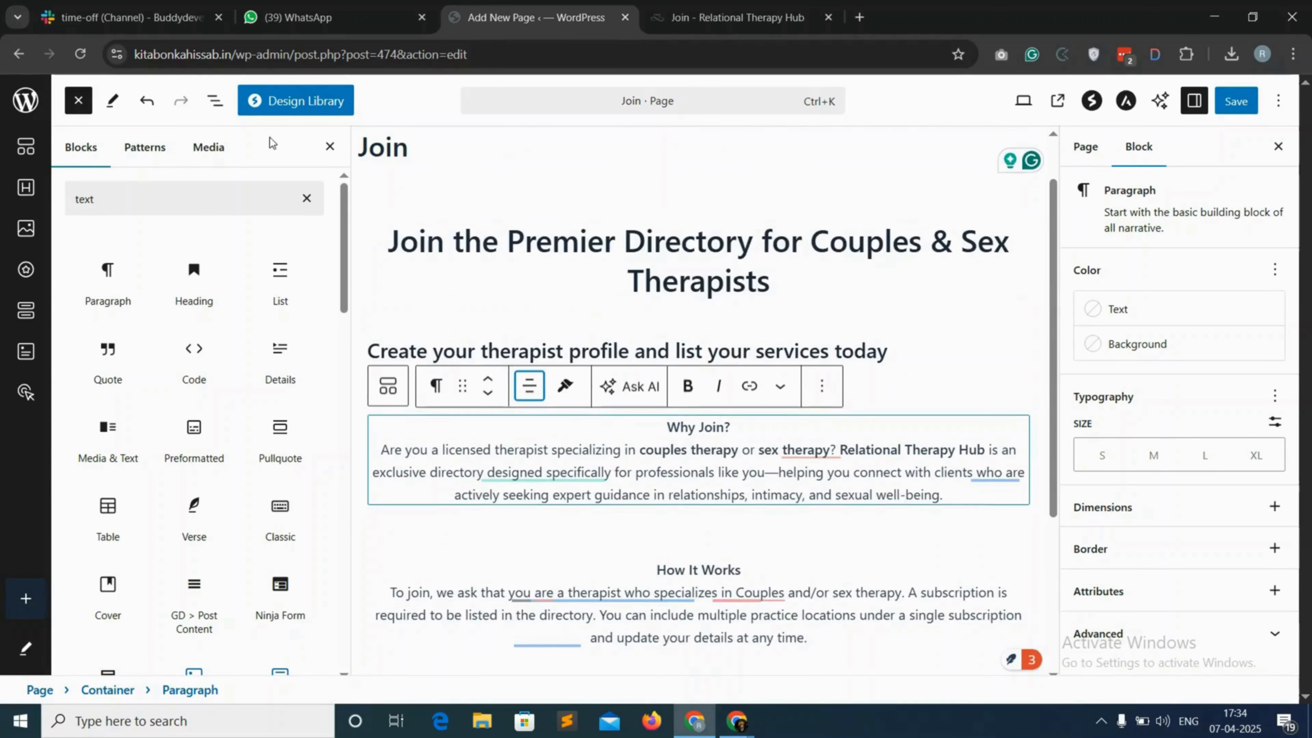
left_click(214, 104)
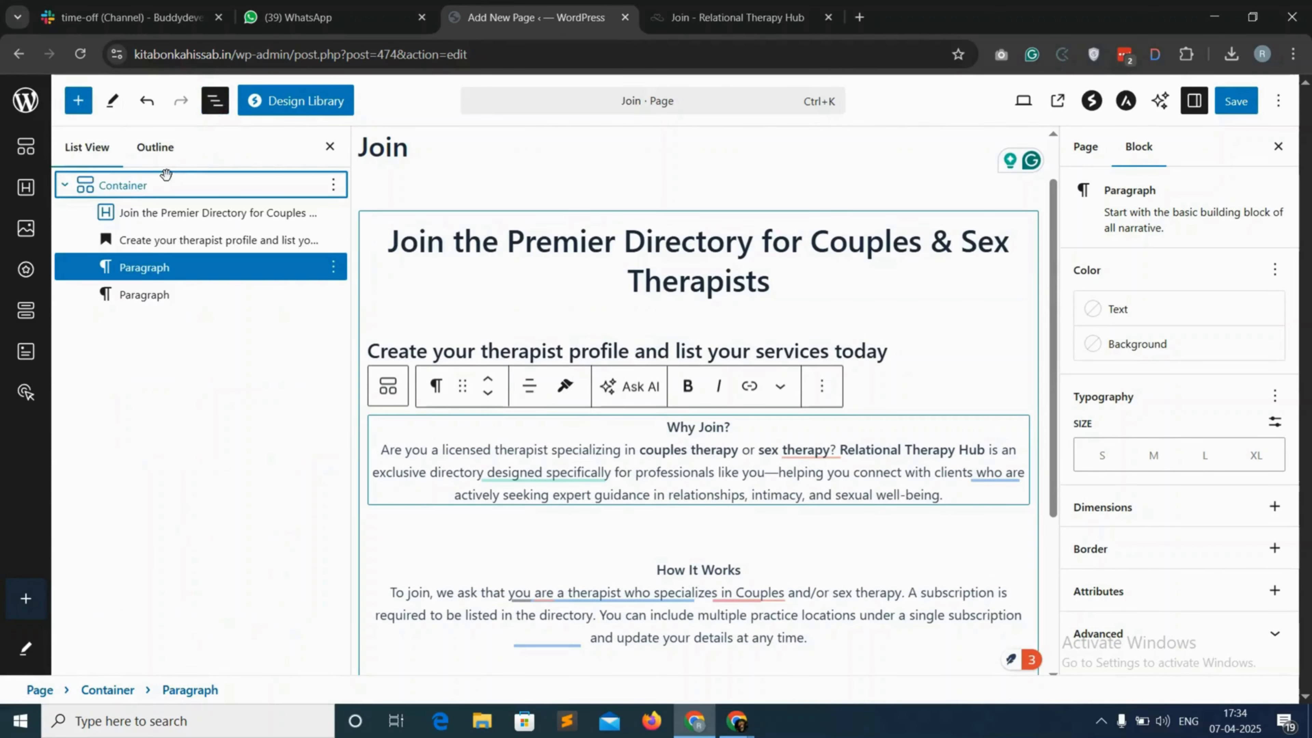
left_click(155, 186)
left_click(1178, 295)
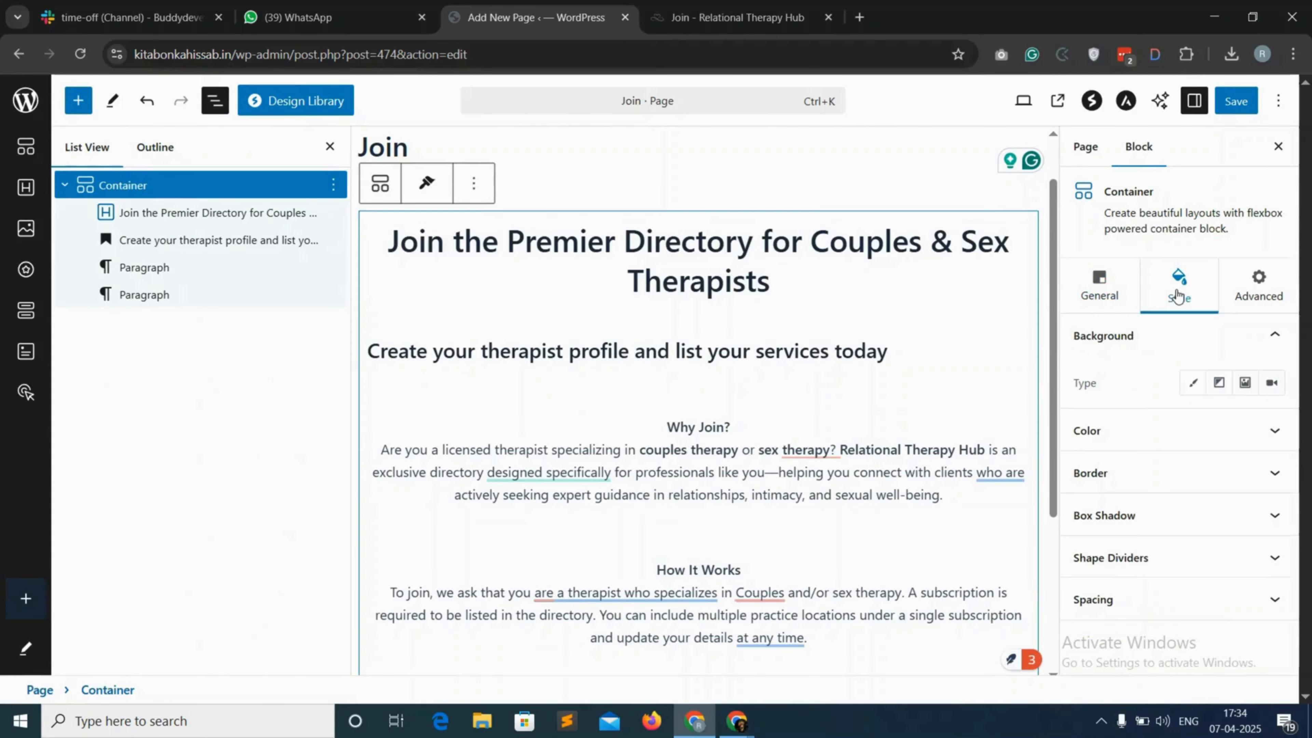
left_click(1196, 389)
left_click(1273, 429)
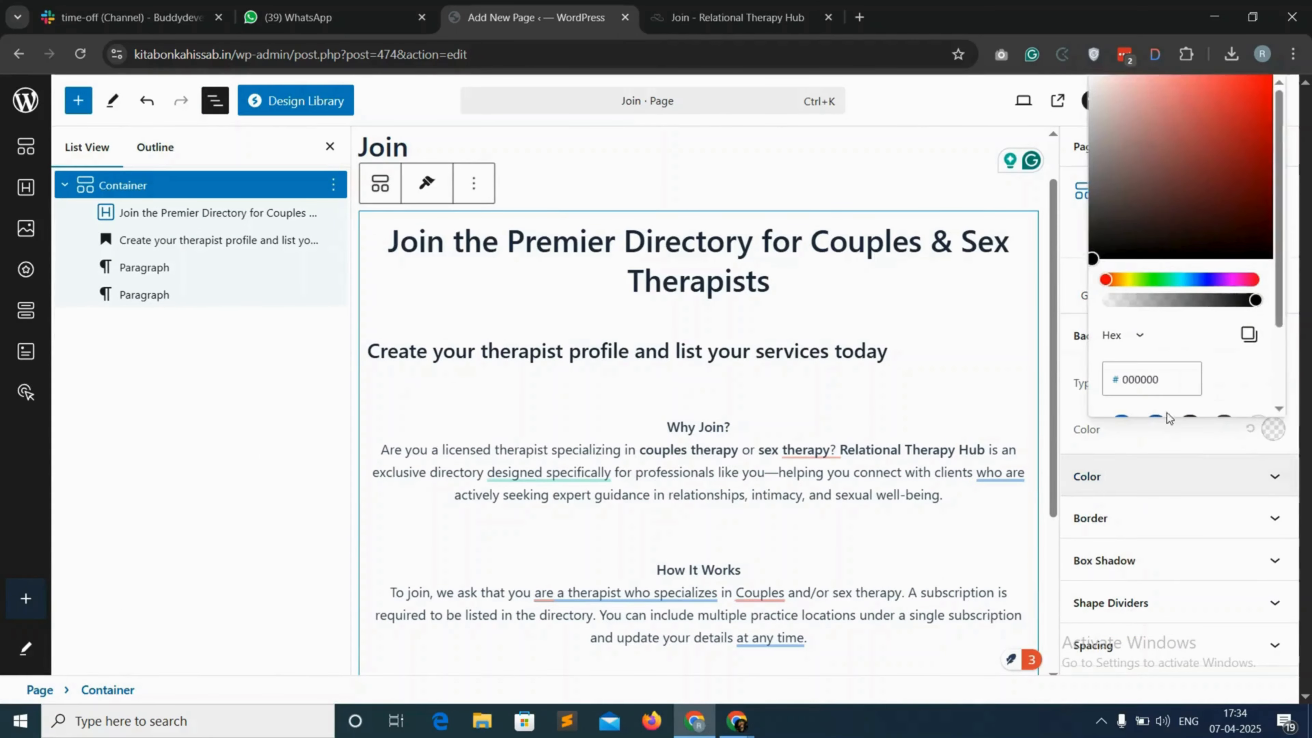
left_click(1121, 361)
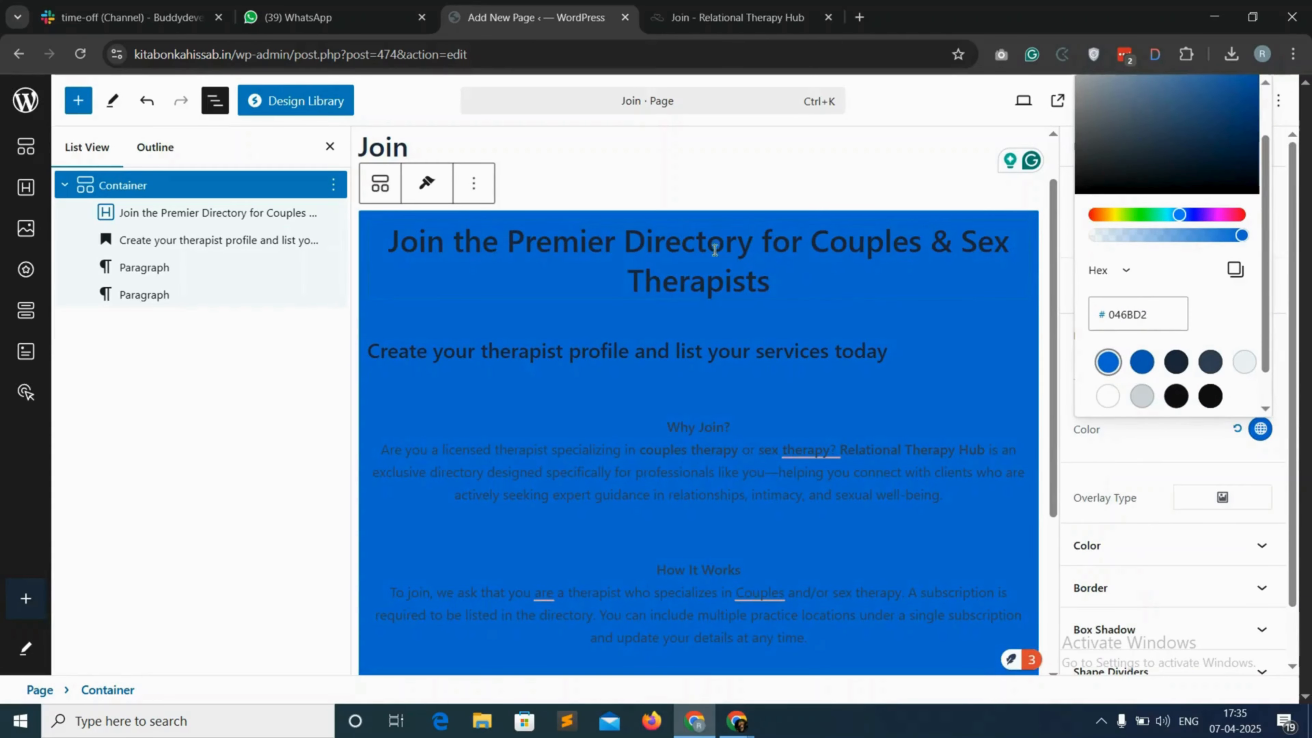
- Set the text color of the "Join the Premier Directory" heading to white, FFFFFF
left_click(754, 247)
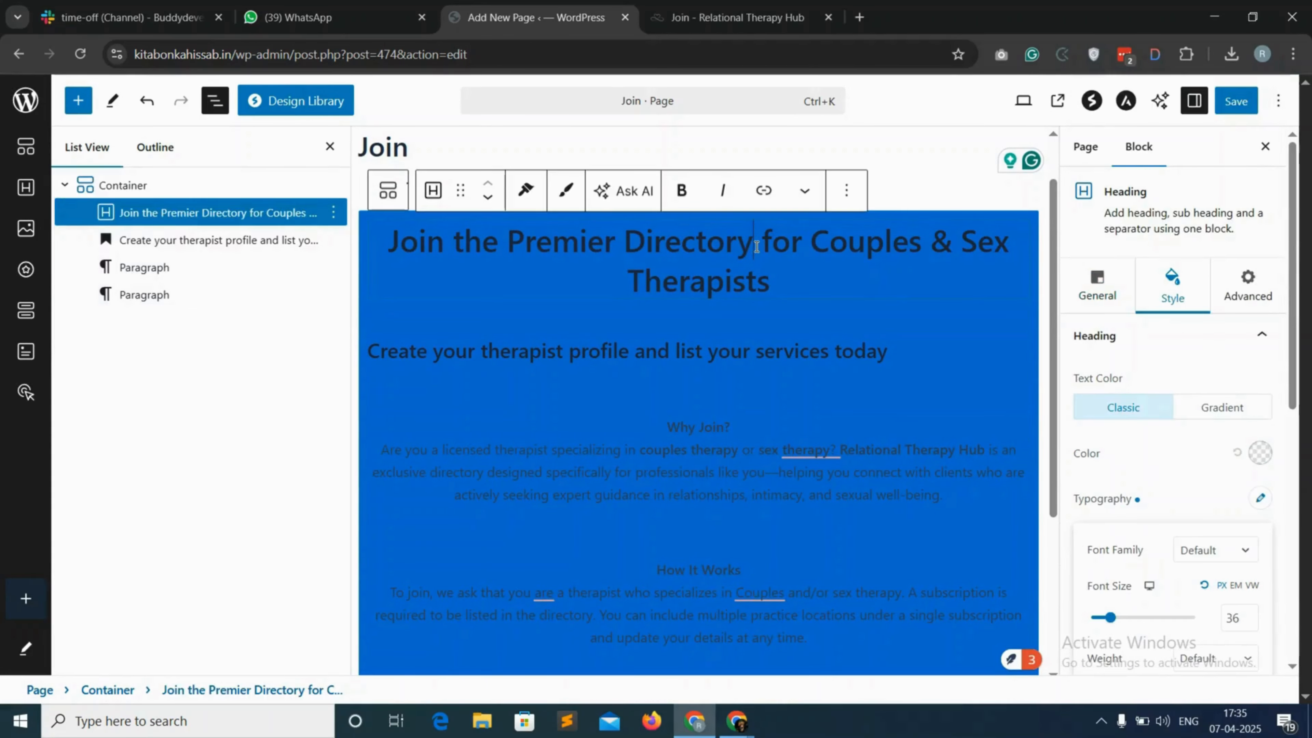
left_click(1252, 452)
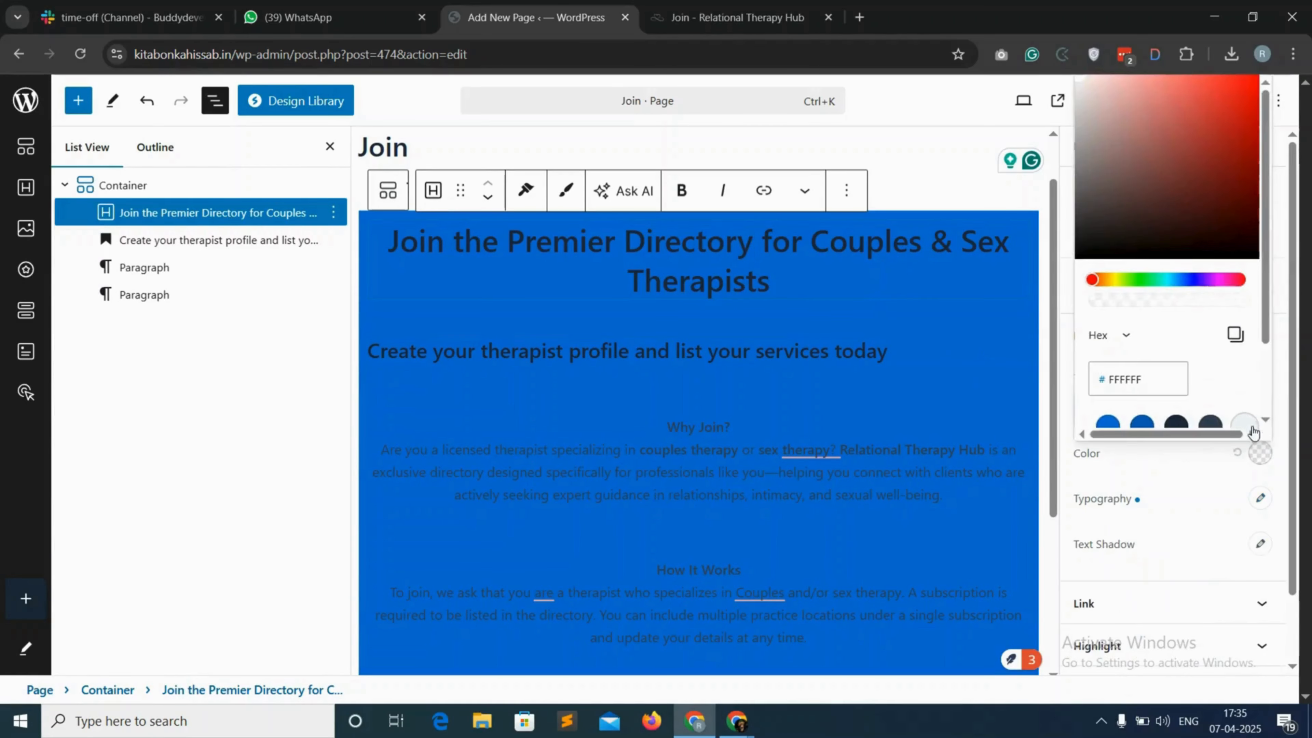
scroll(1250, 424, "down", 2)
left_click(1108, 380)
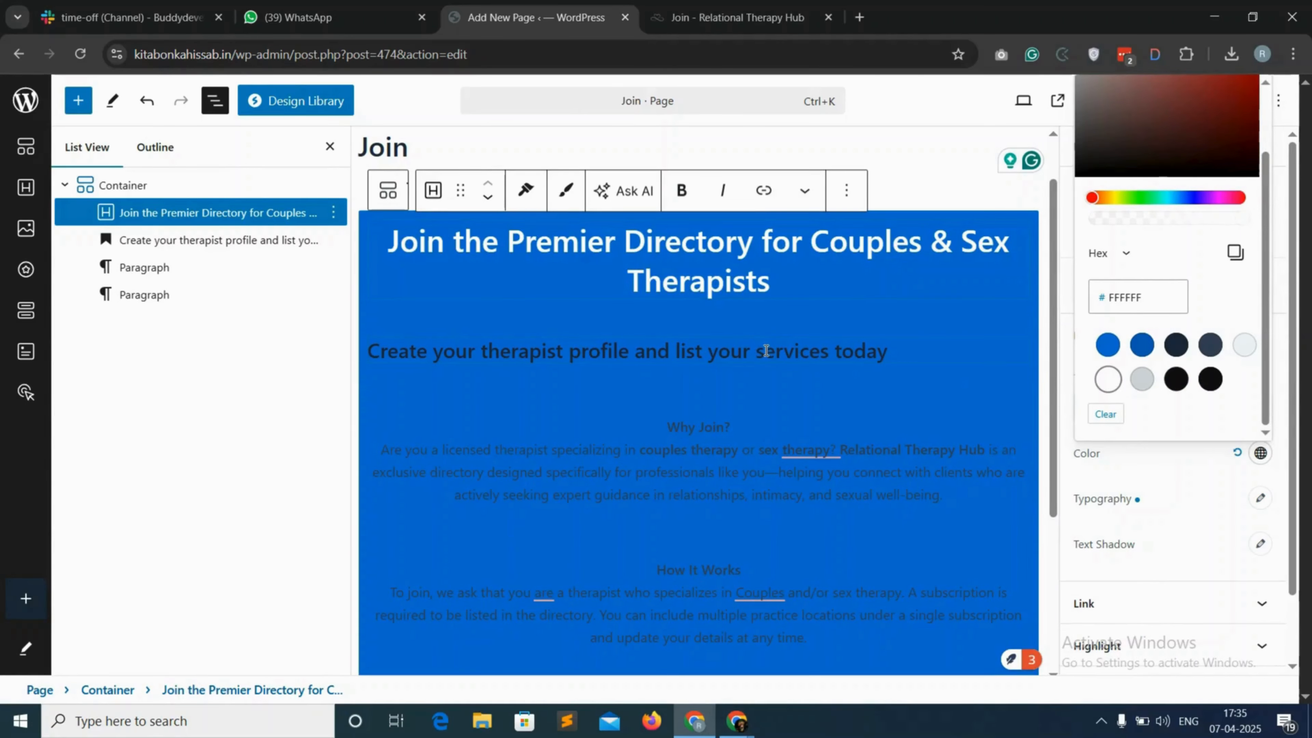
- Center the "Create your therapist profile and list your services today" heading and set its text color to the theme white
left_click(766, 350)
left_click(590, 308)
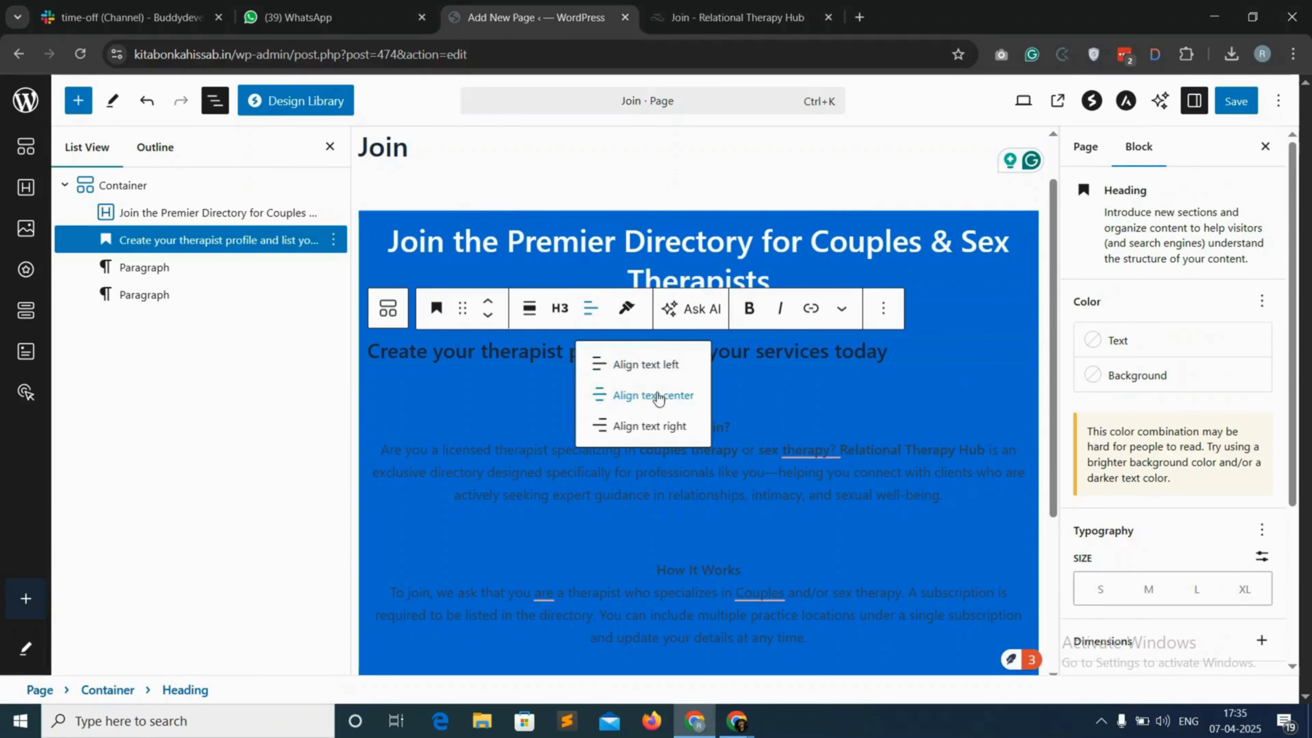
left_click(657, 396)
left_click(1137, 341)
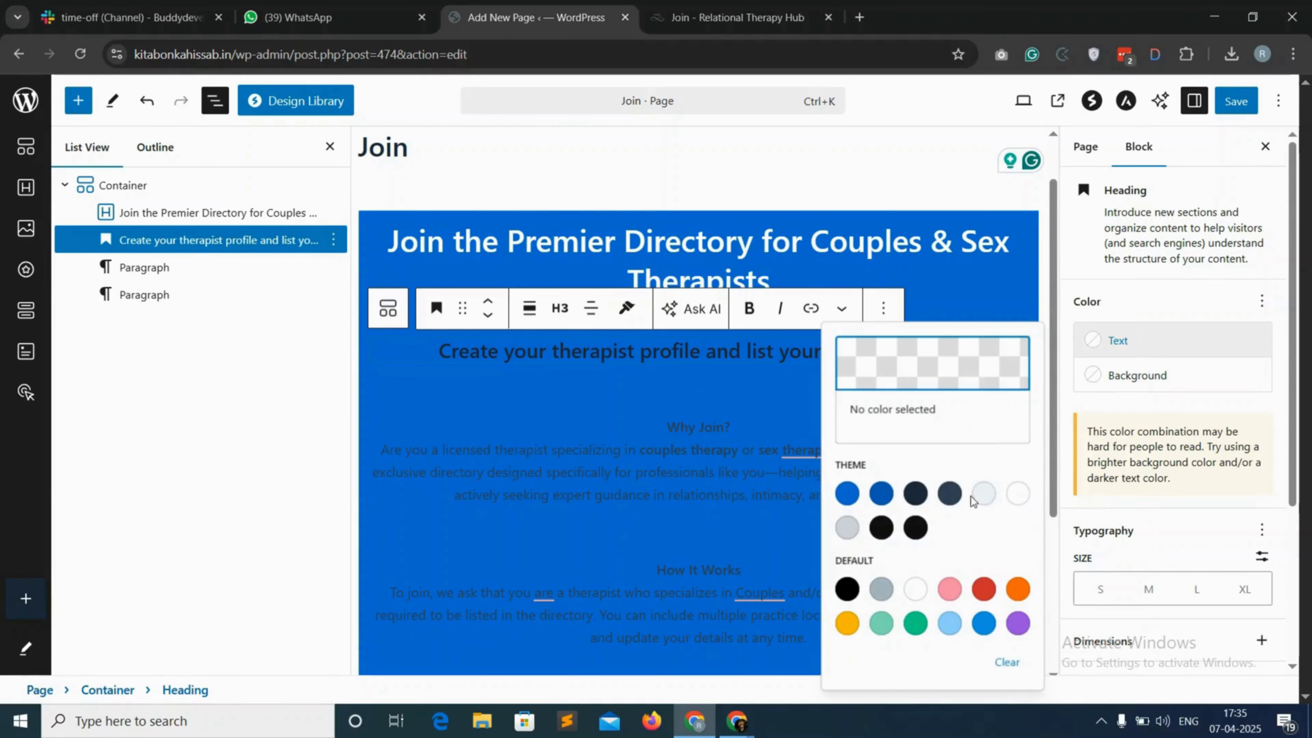
- Set the text of the Why Join? and How It Works paragraphs to the theme white, Color 6
left_click(777, 437)
left_click(1115, 309)
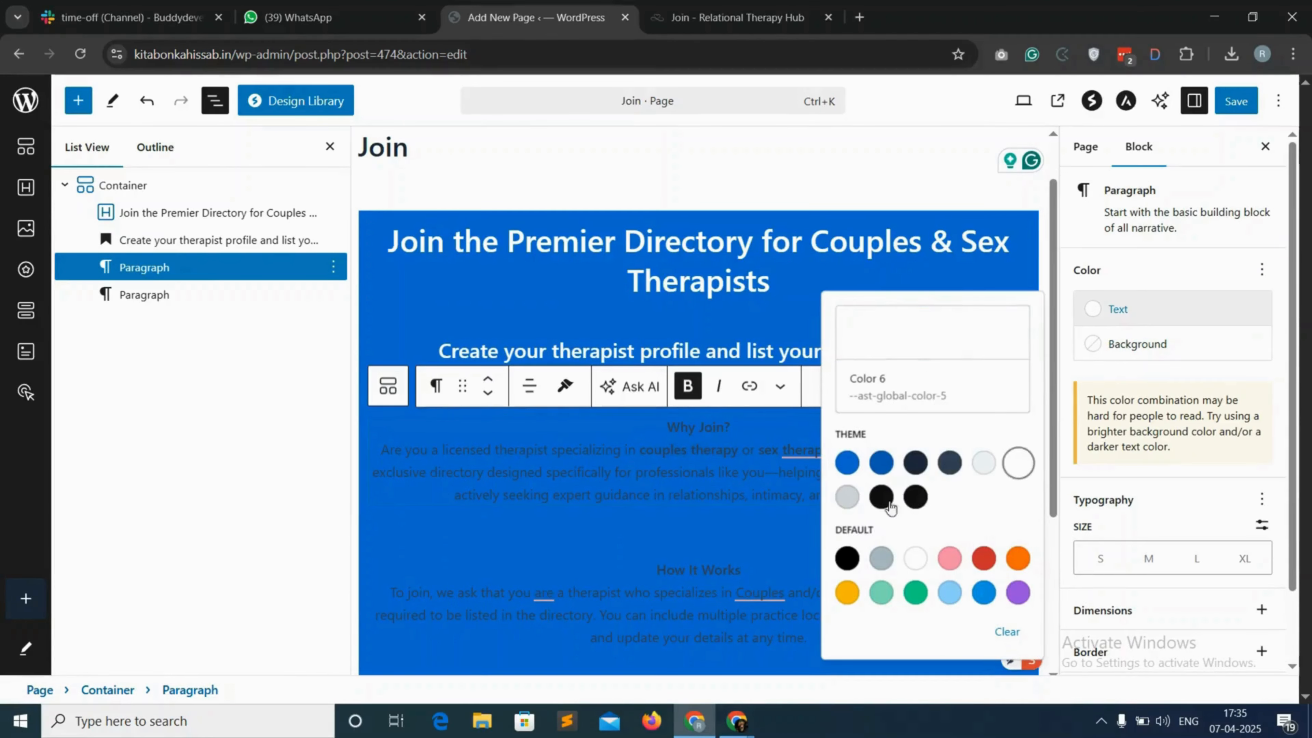
left_click(543, 592)
left_click(1116, 309)
left_click(1013, 463)
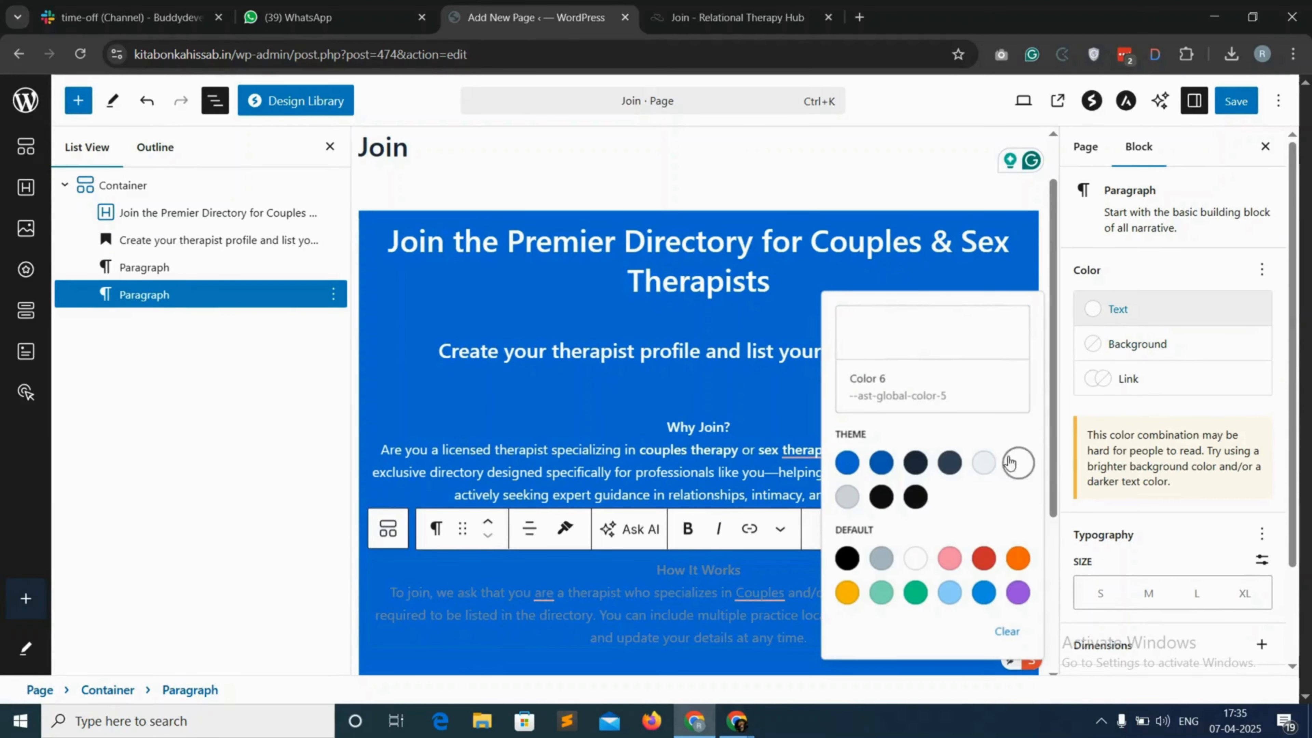
left_click(787, 413)
- Add a Spectra Buttons block inside the blue container, below the How It Works paragraph
scroll(787, 403, "down", 1)
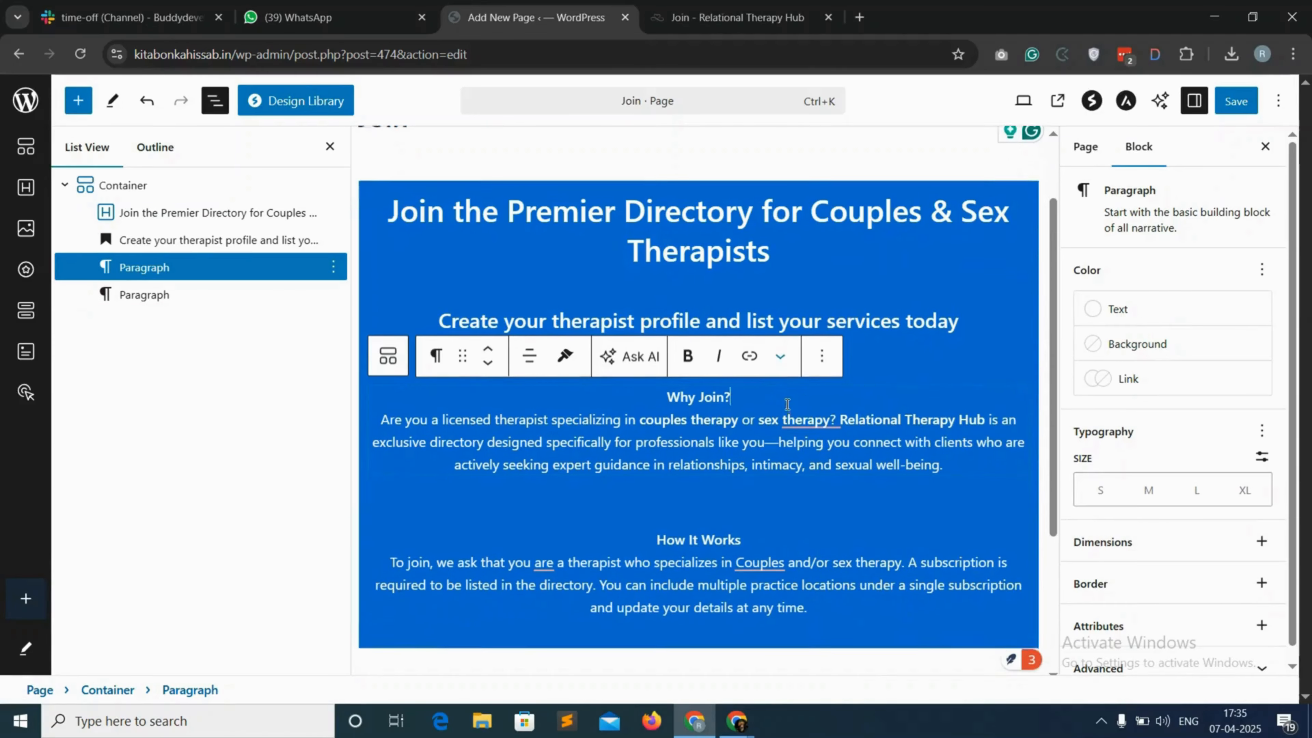
scroll(738, 501, "down", 2)
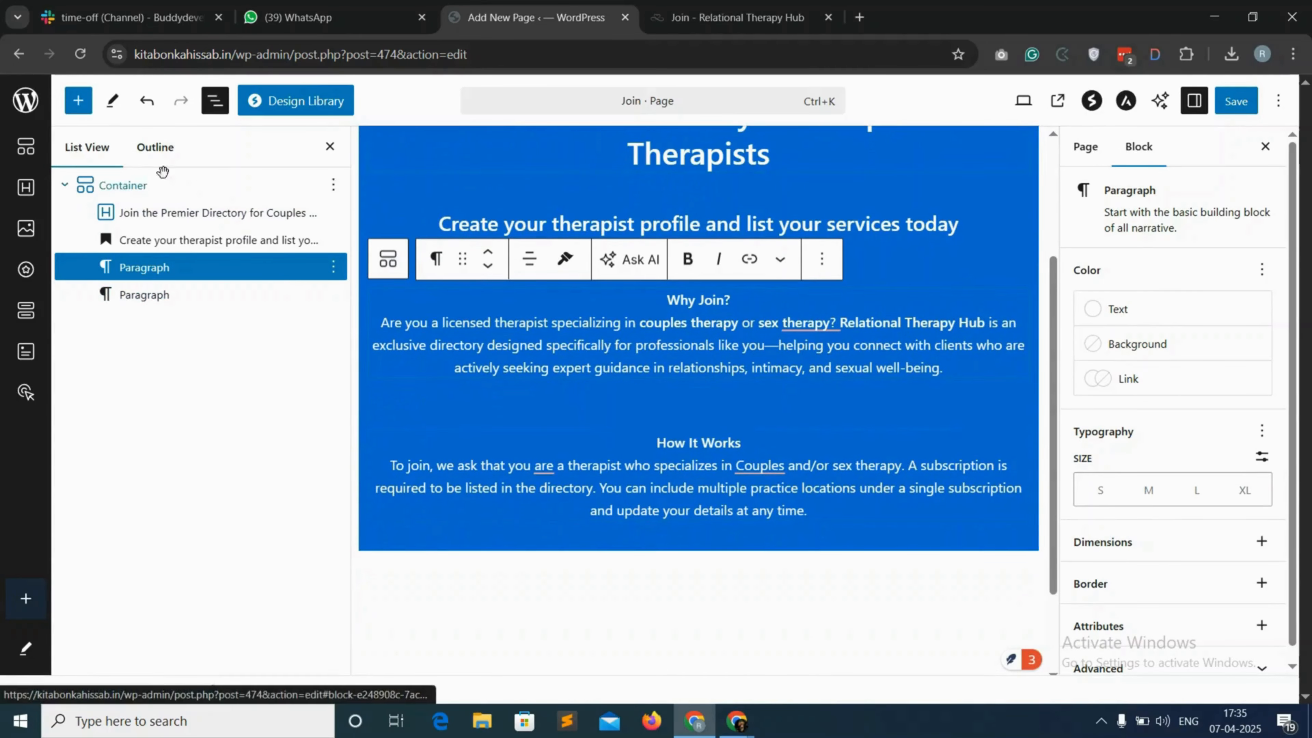
left_click(78, 101)
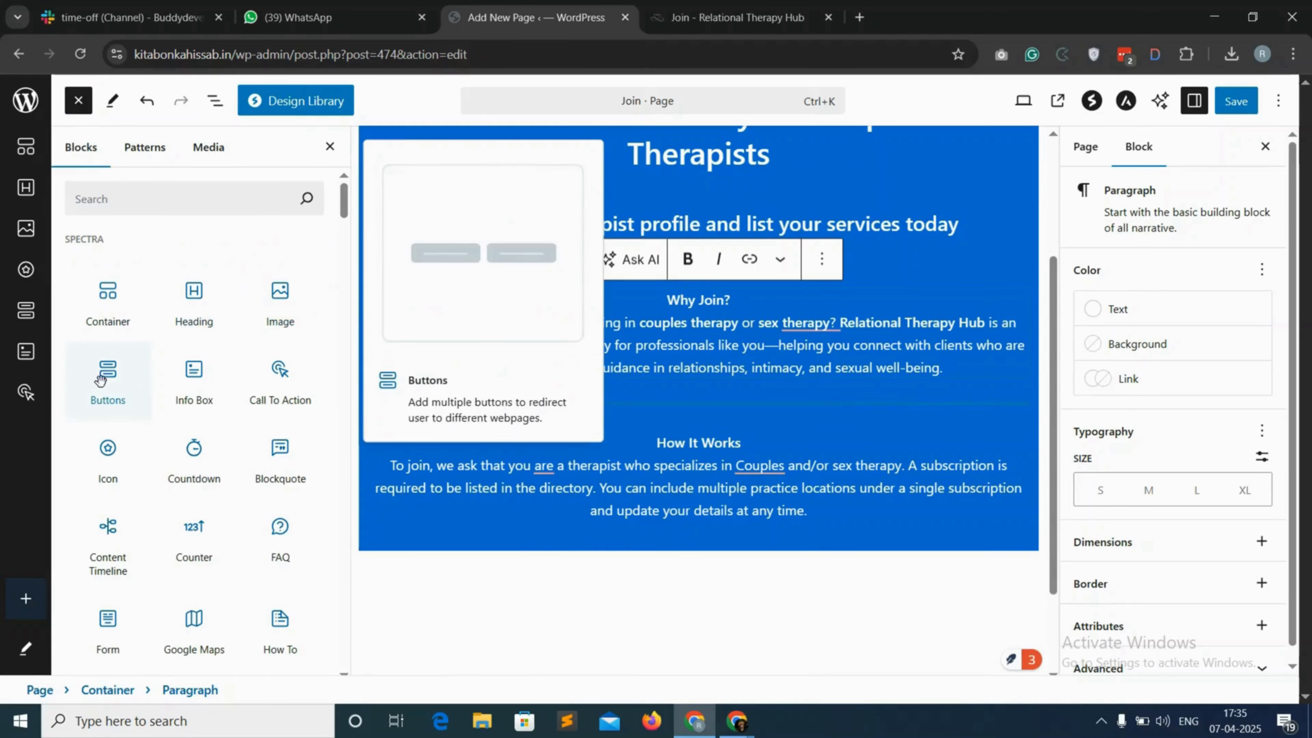
left_click_drag(108, 395, 724, 517)
scroll(728, 552, "down", 3)
- Give the new button a solid white background, FFFFFF
left_click(741, 414)
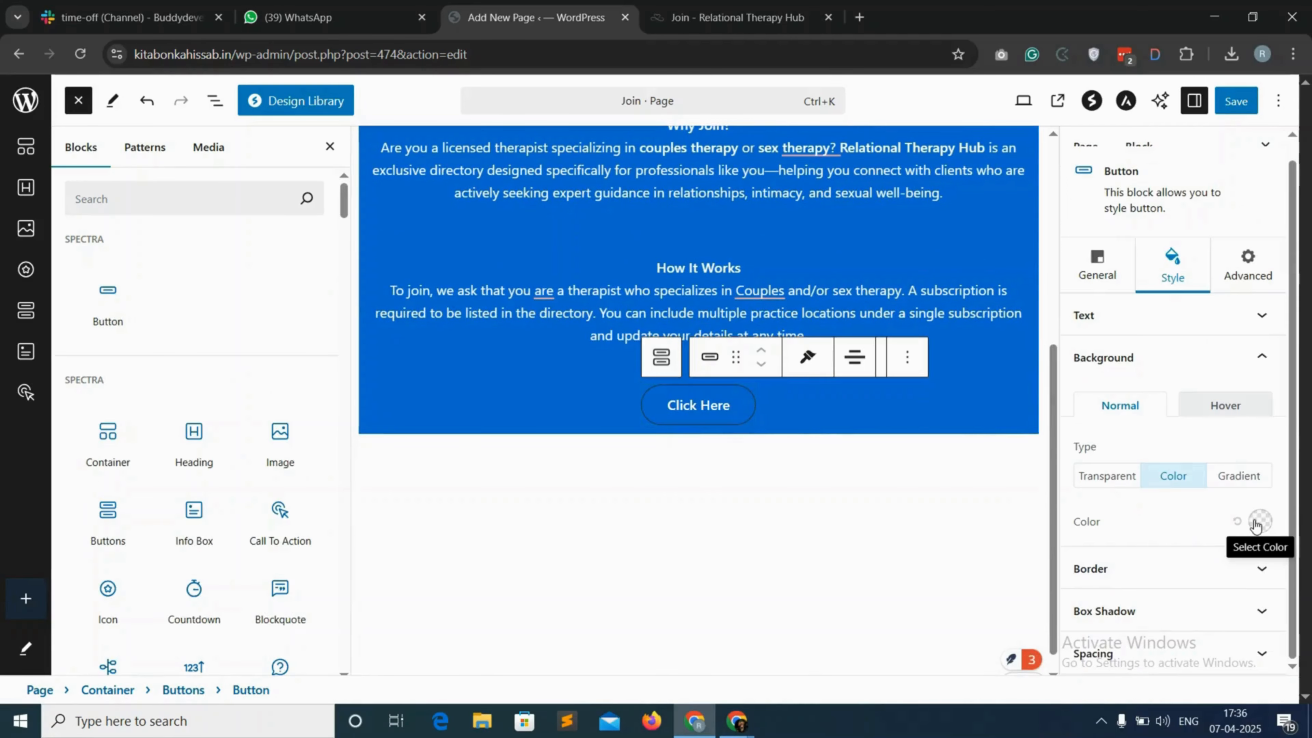
left_click(1259, 522)
left_click(1105, 458)
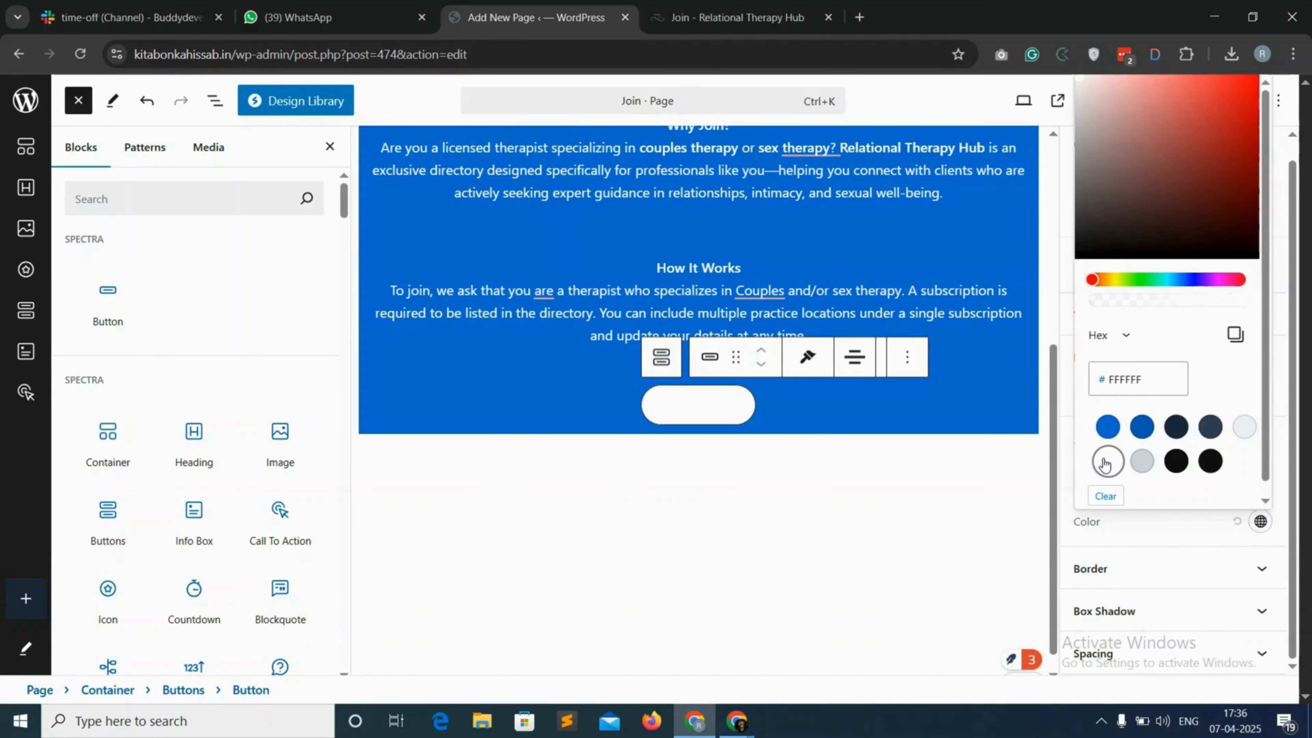
left_click(1143, 521)
- Set the button's text color to black, 000000
left_click(1193, 316)
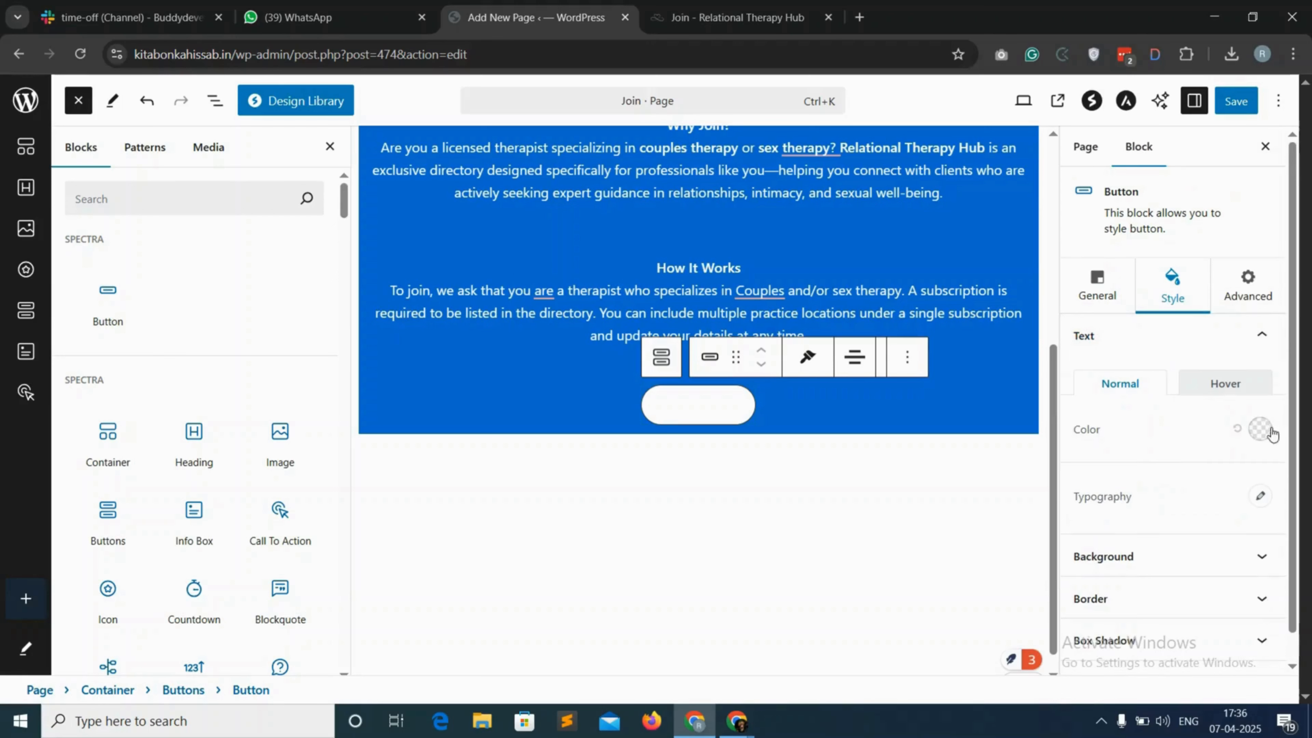
left_click(1260, 430)
left_click(1236, 300)
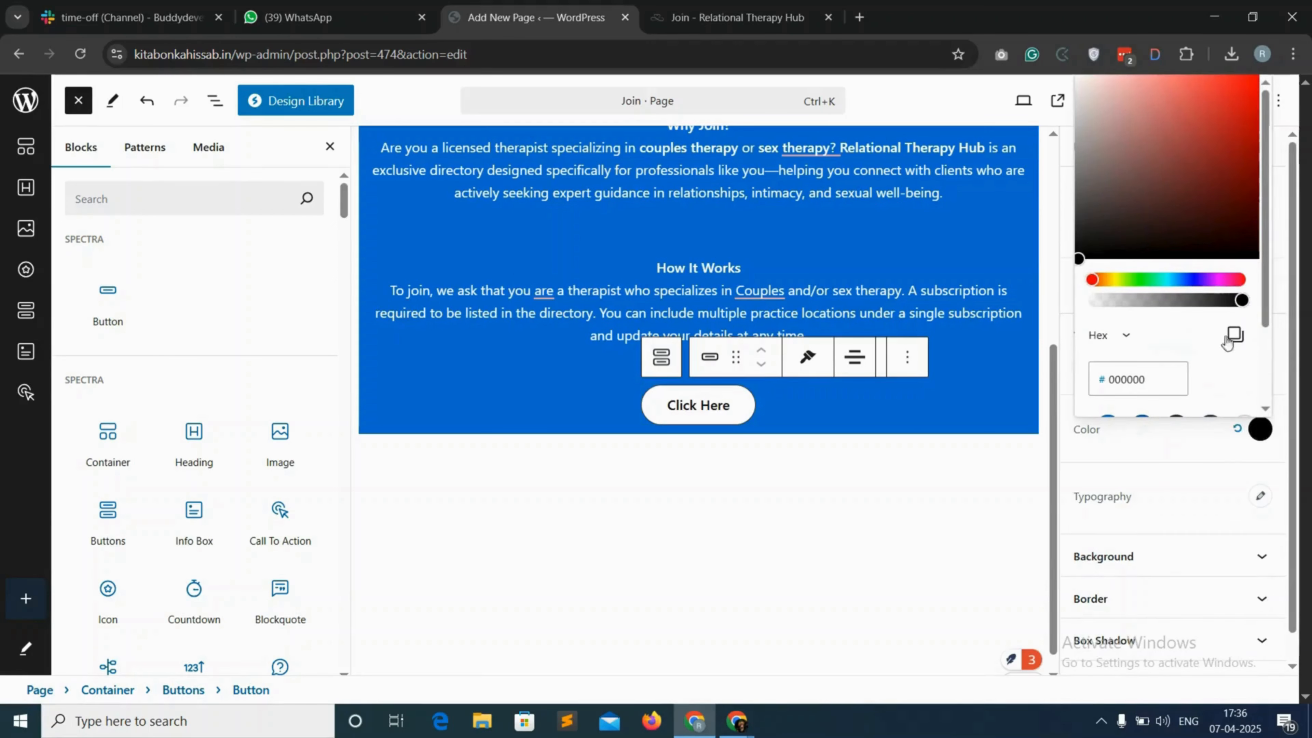
left_click(1212, 444)
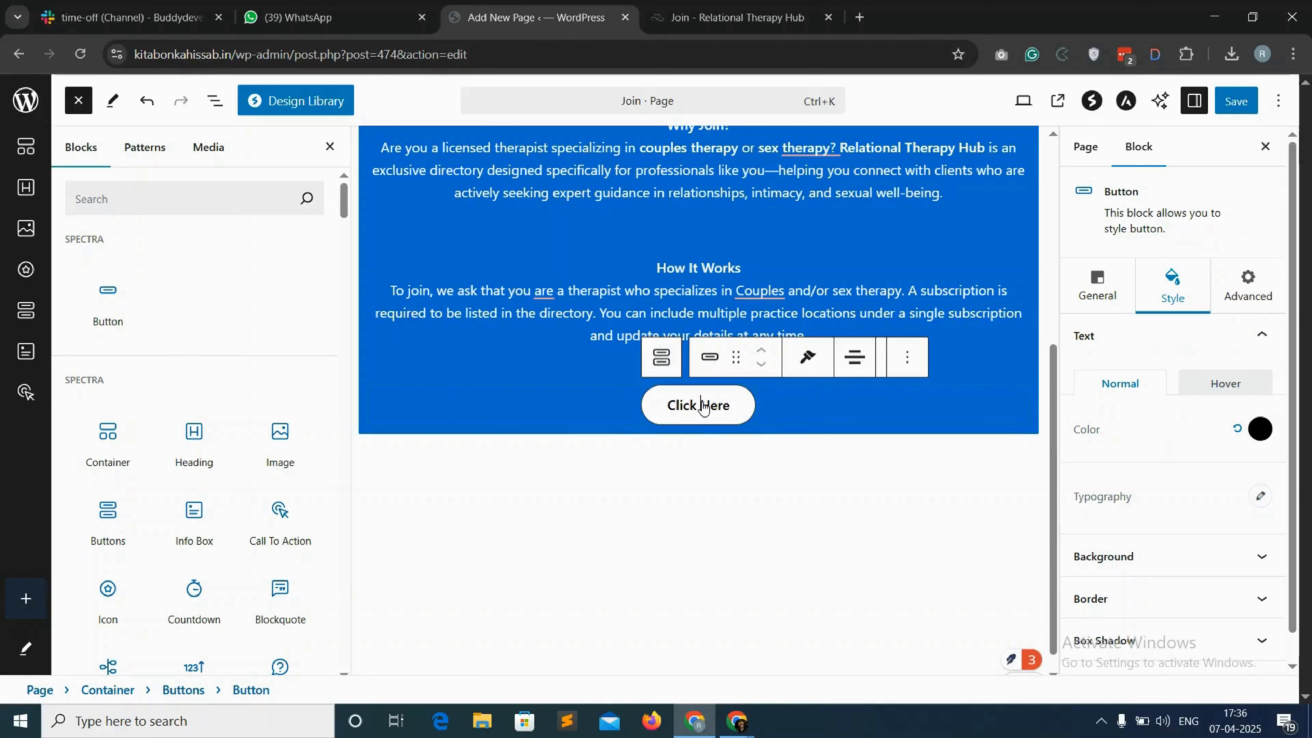
- Replace the button's label with "JoinNow" and open its general settings
triple_click(703, 406)
type("JoinNow")
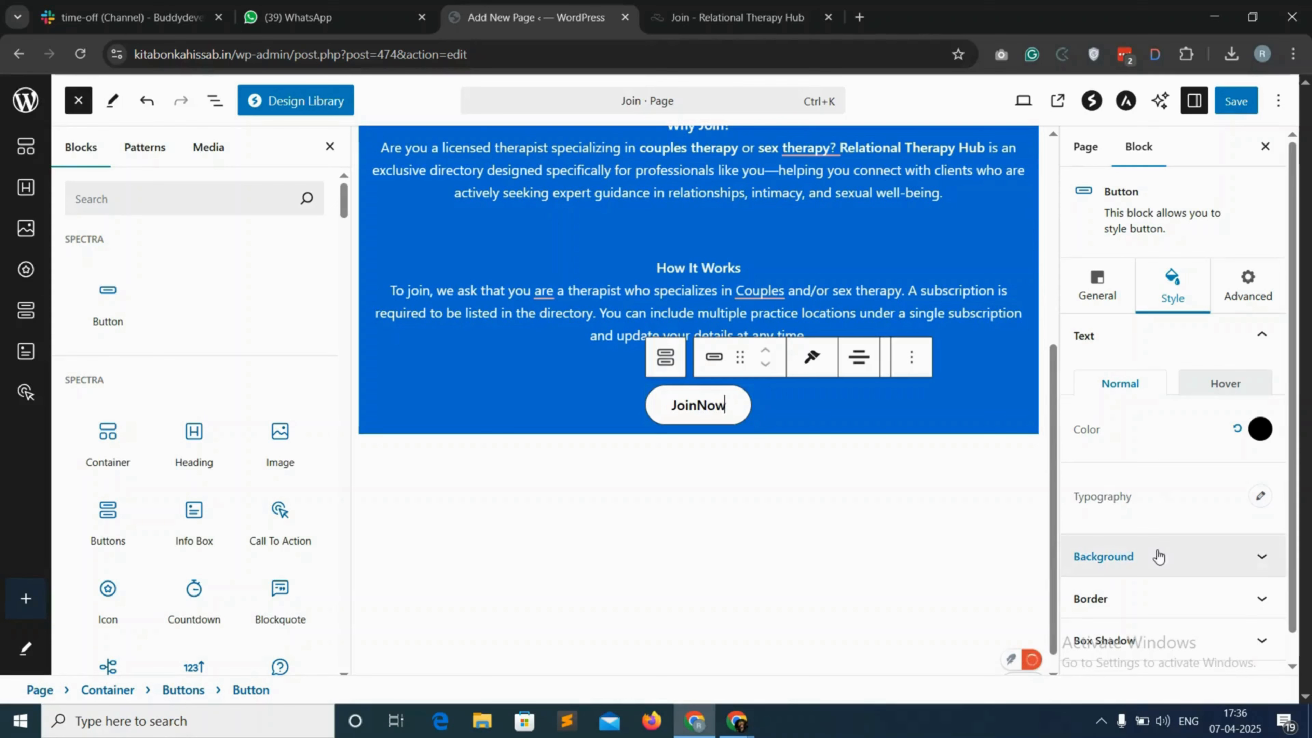
left_click(1107, 295)
scroll(1158, 511, "down", 5)
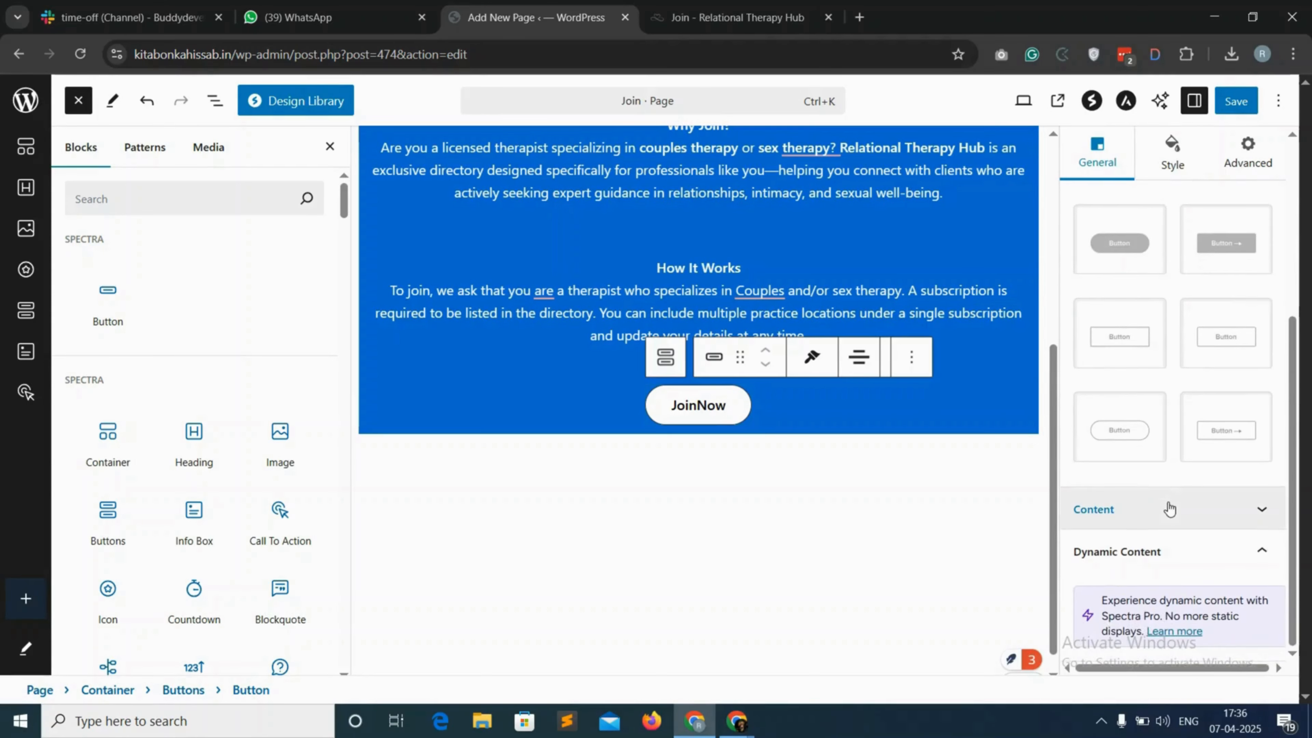
- View the published Join page and check the blue introduction section and the page title above it
left_click(1058, 100)
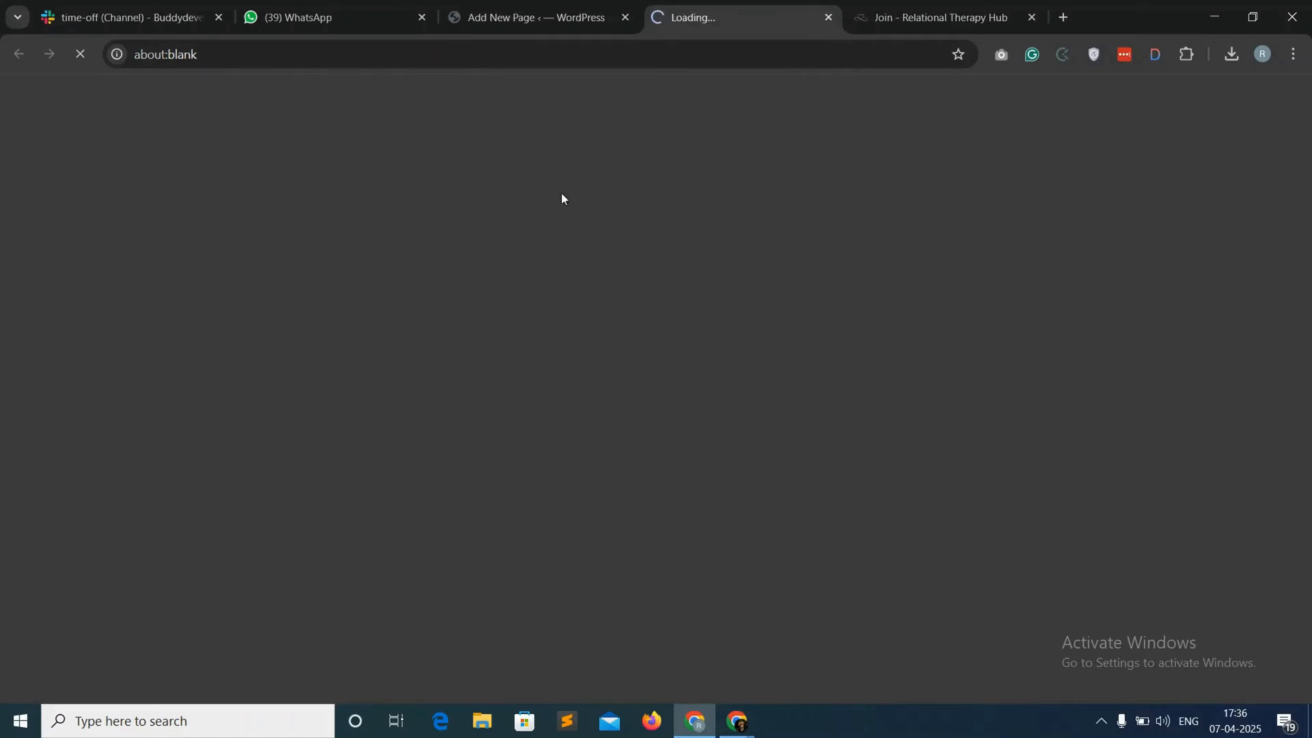
scroll(671, 369, "down", 2)
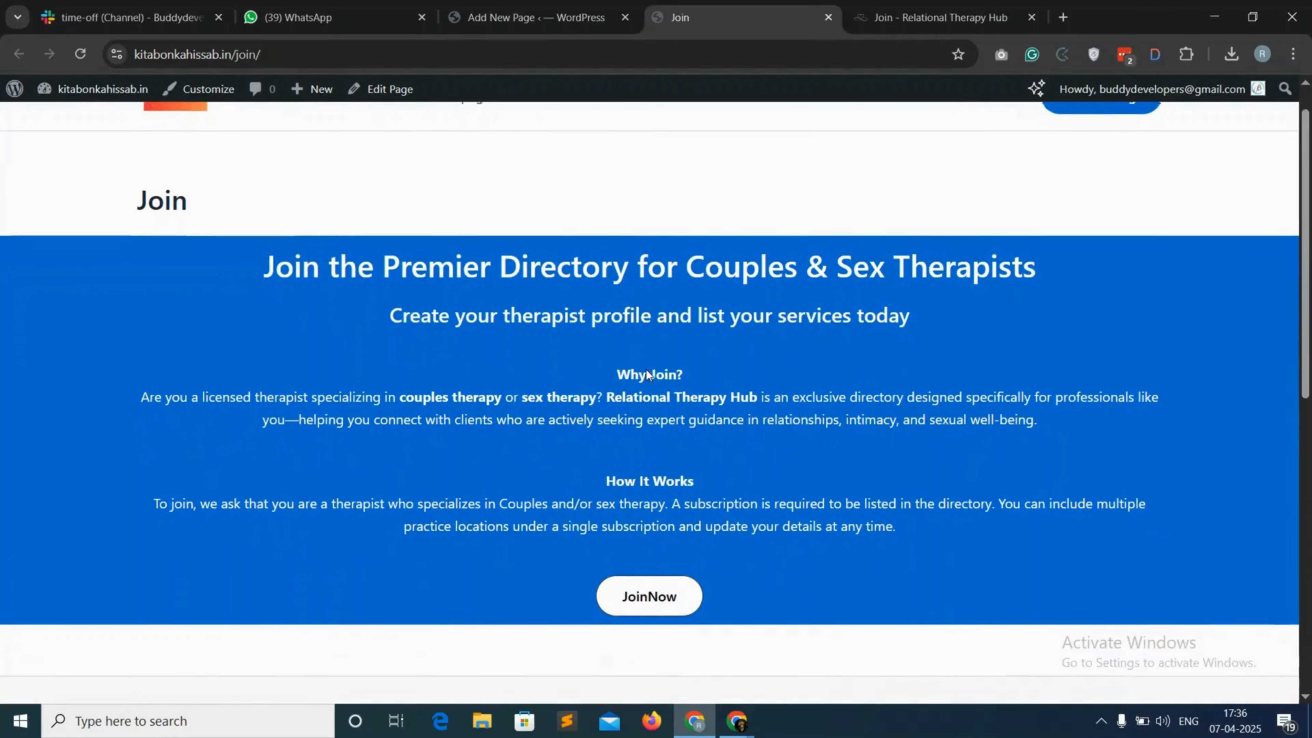
scroll(731, 375, "up", 2)
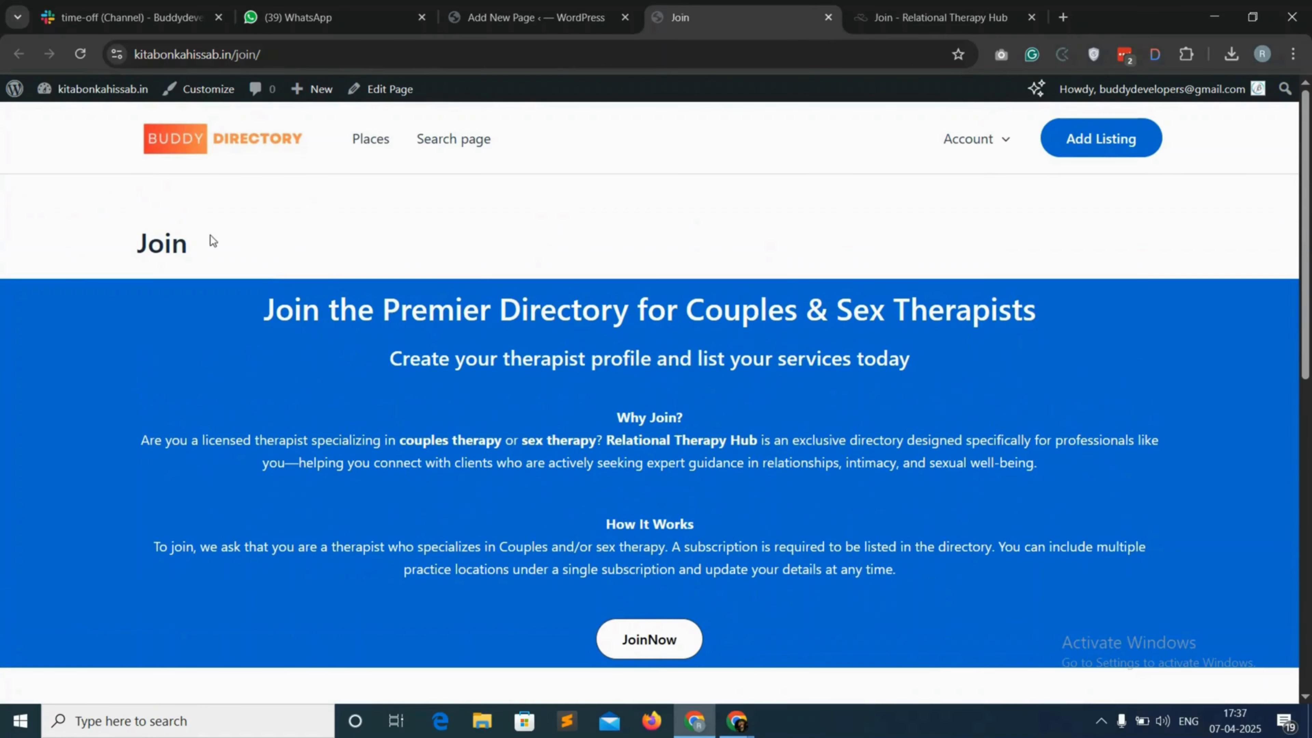
left_click_drag(210, 237, 136, 241)
left_click(248, 233)
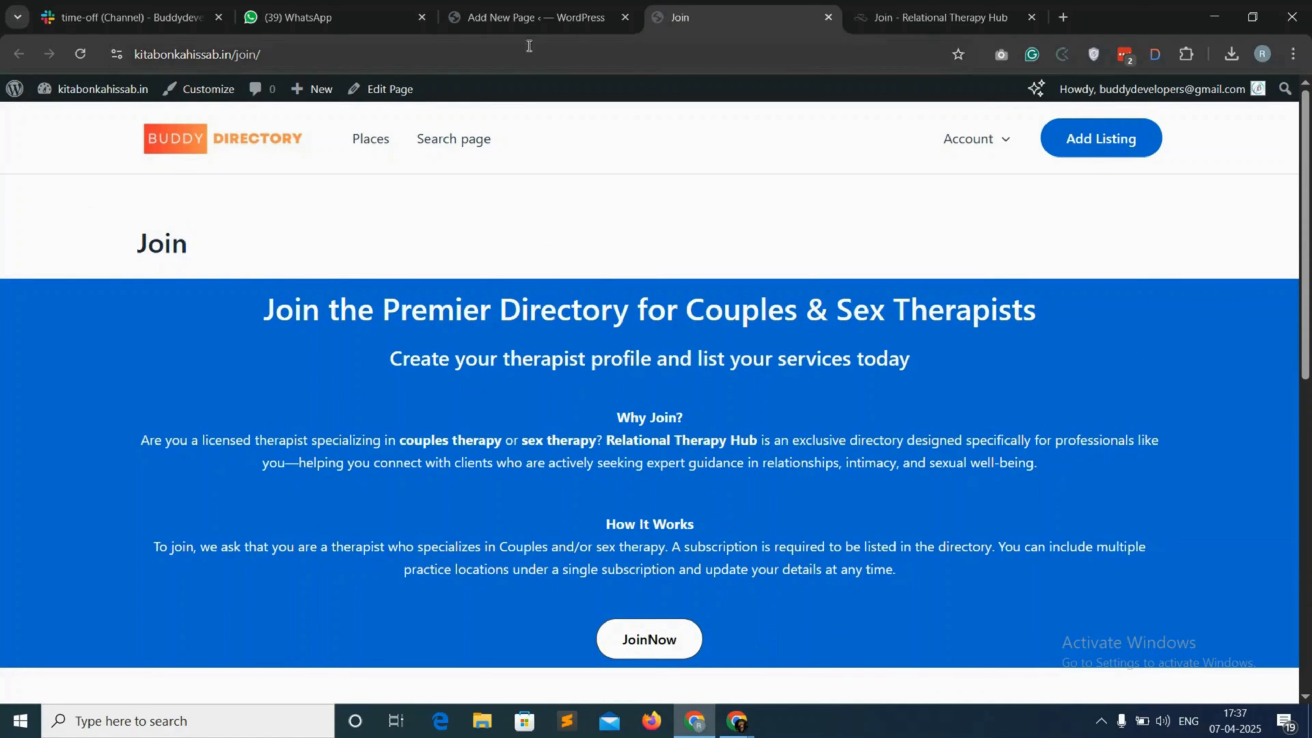
- Return to the page editor and hide the Join page's title
left_click(537, 17)
scroll(569, 268, "up", 5)
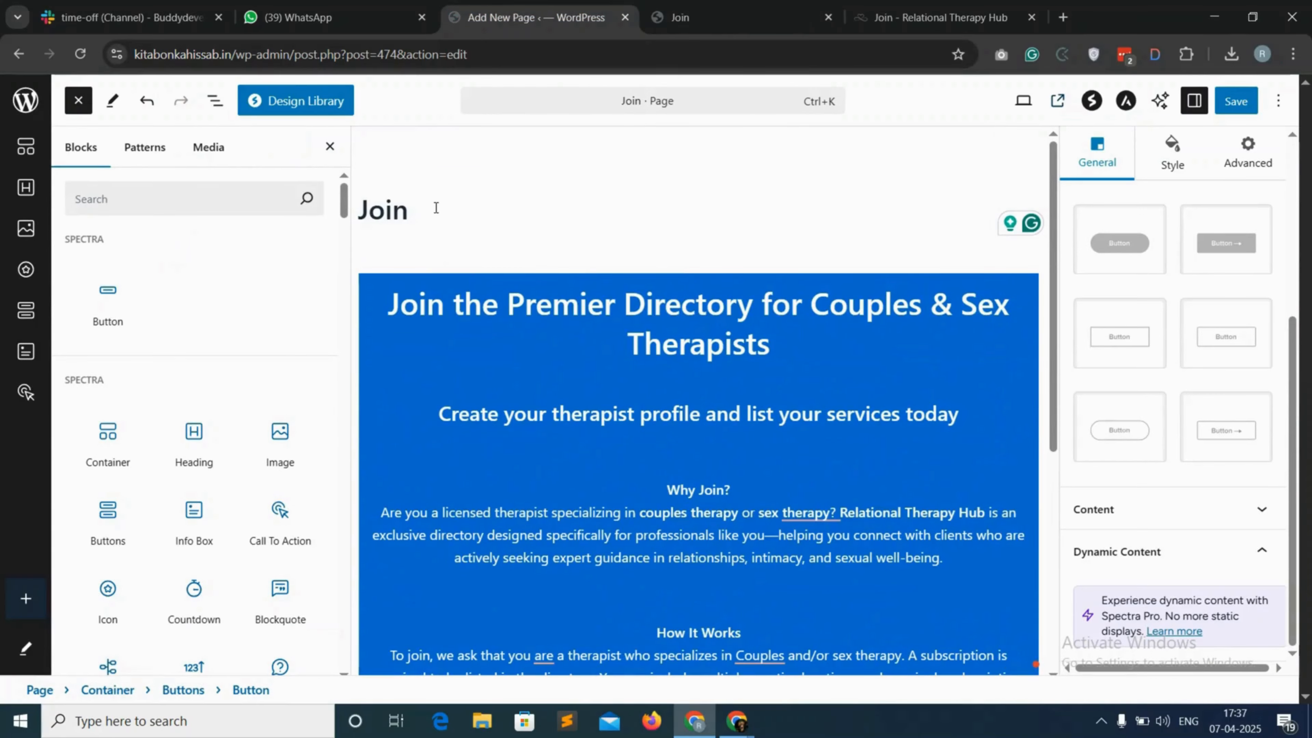
left_click(416, 214)
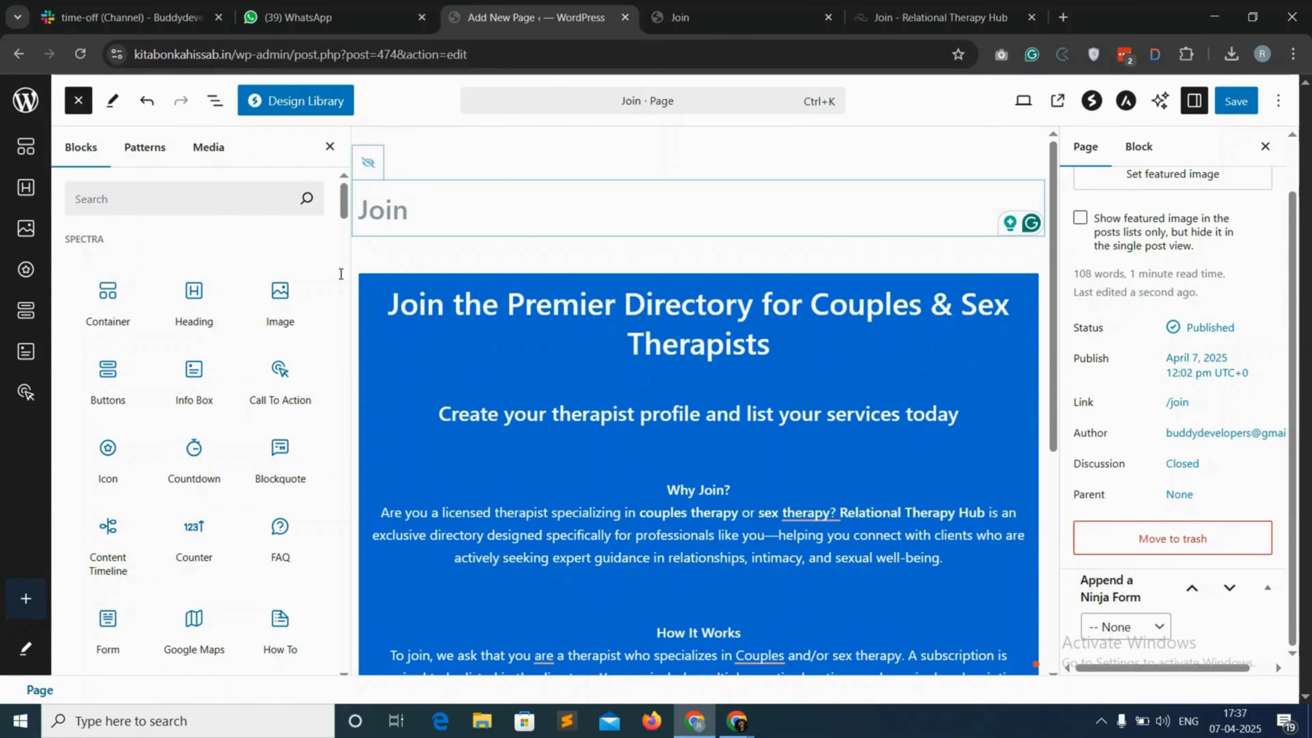
left_click(376, 284)
- Unlink the introduction container's padding, set its top and bottom padding to 40 px, and save the page
left_click(214, 104)
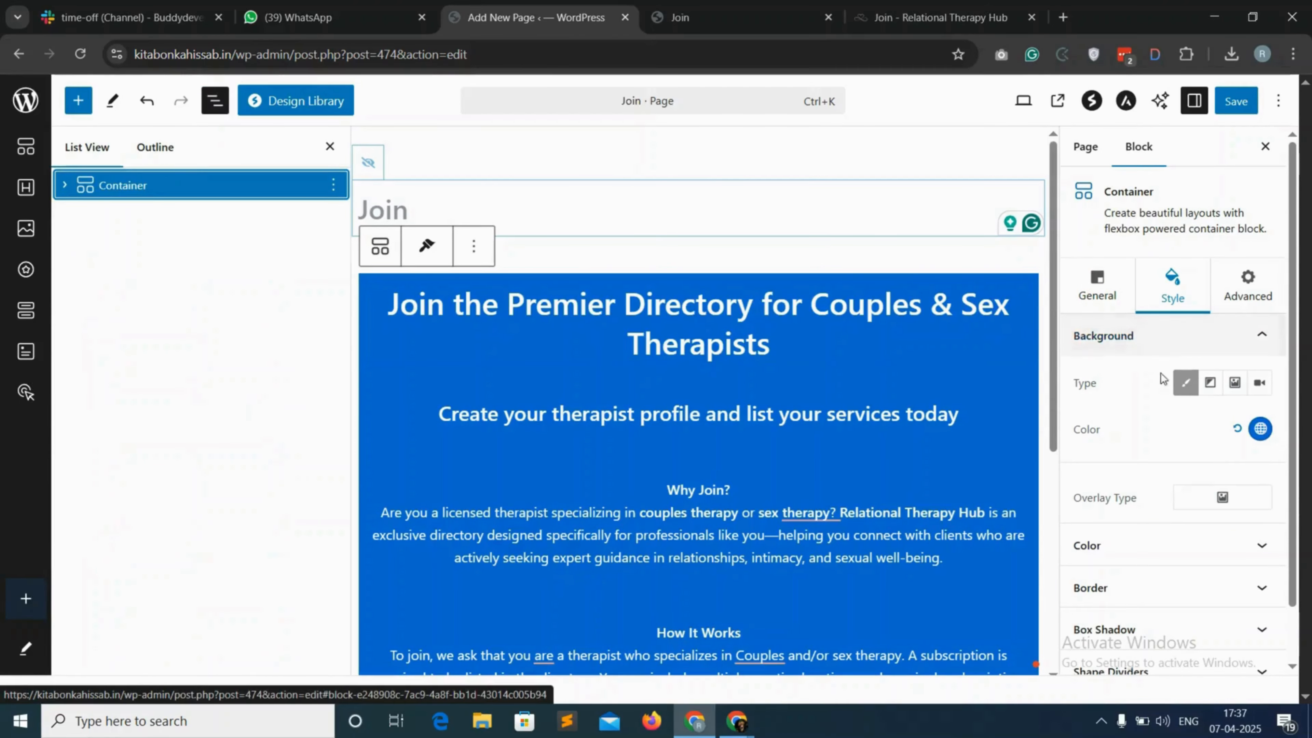
scroll(1175, 517, "down", 1)
left_click(1151, 650)
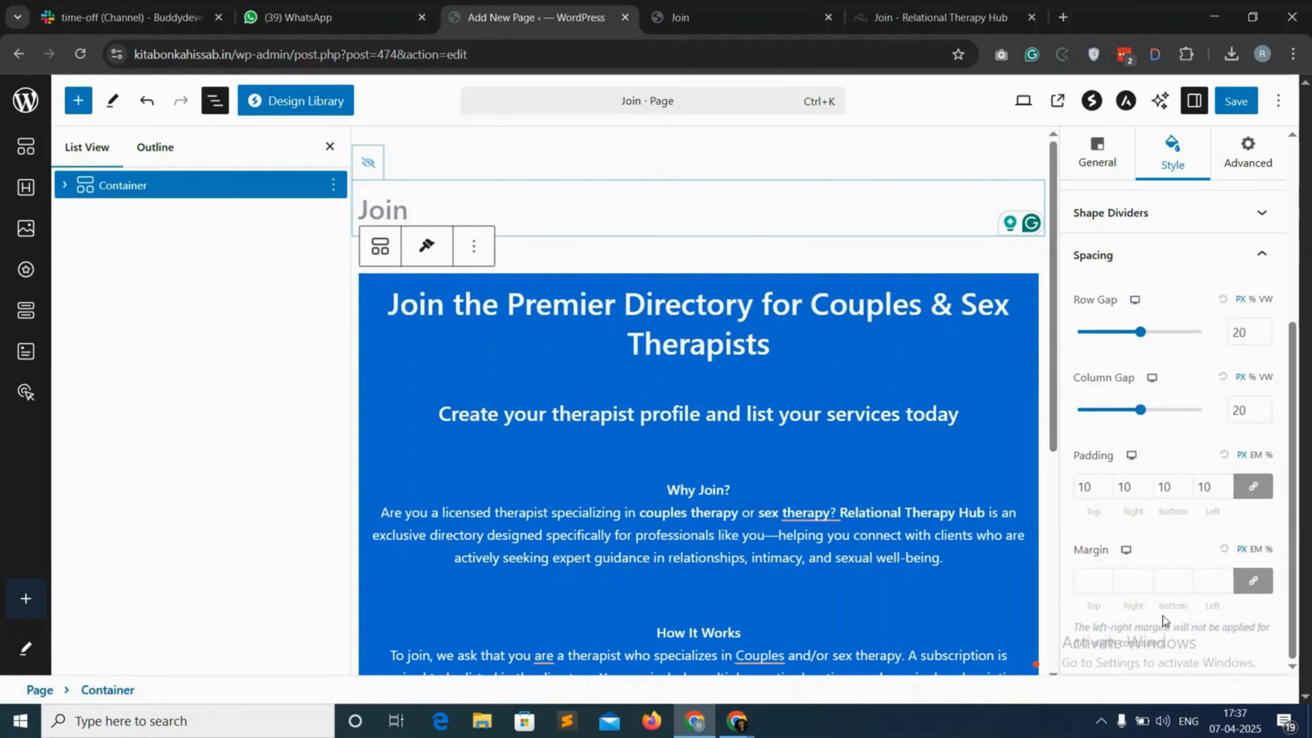
left_click(1256, 488)
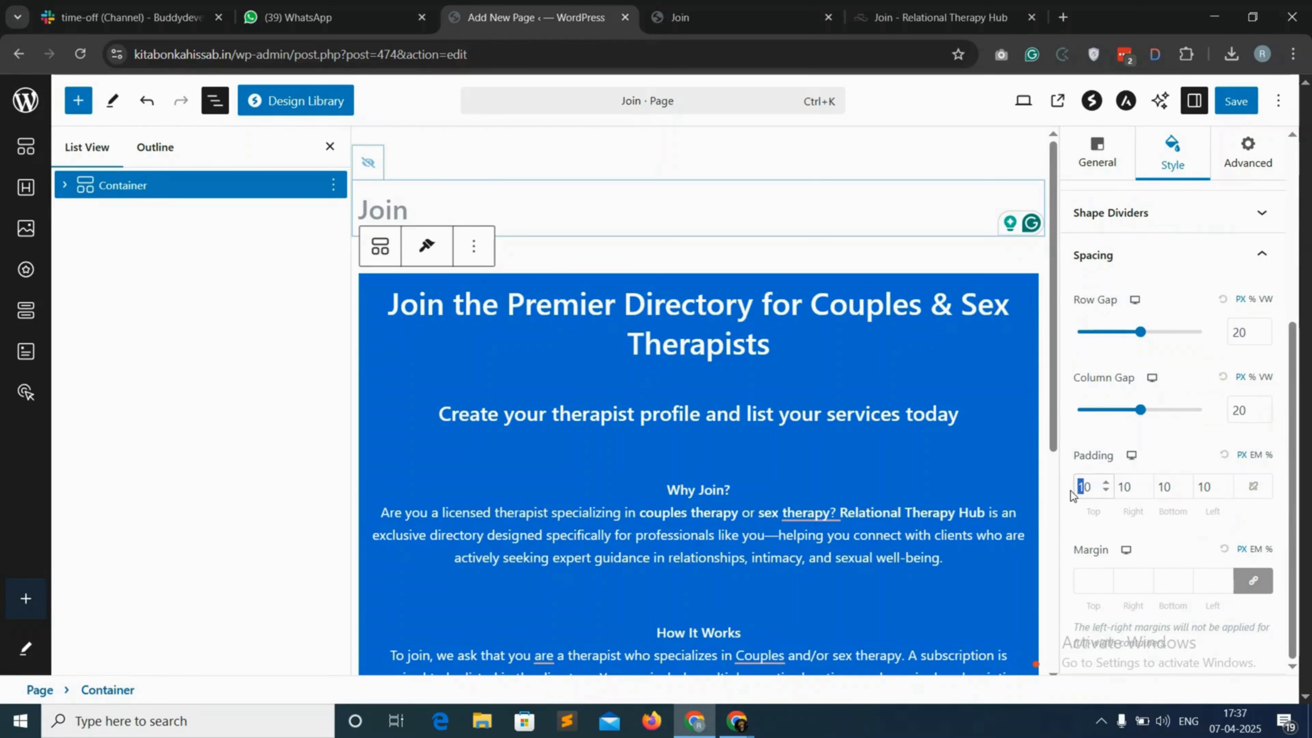
type("4")
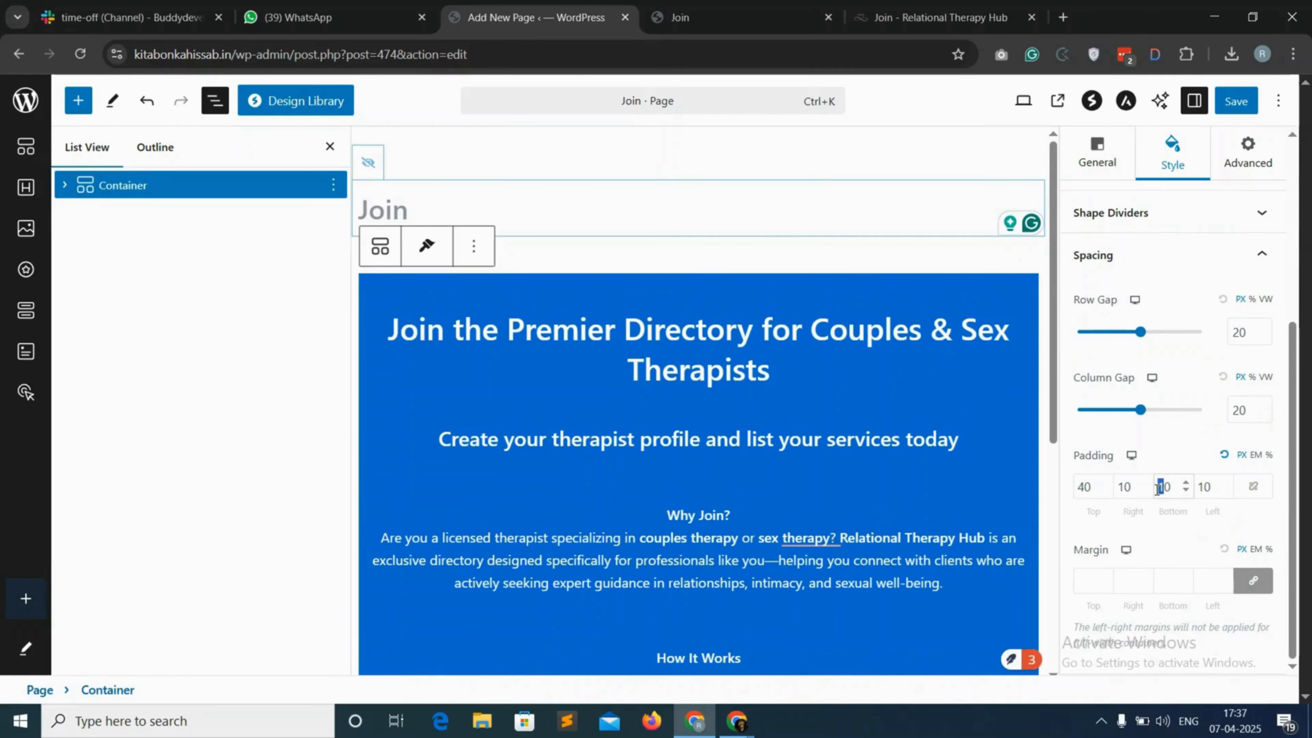
type("4")
left_click(1236, 101)
left_click(214, 102)
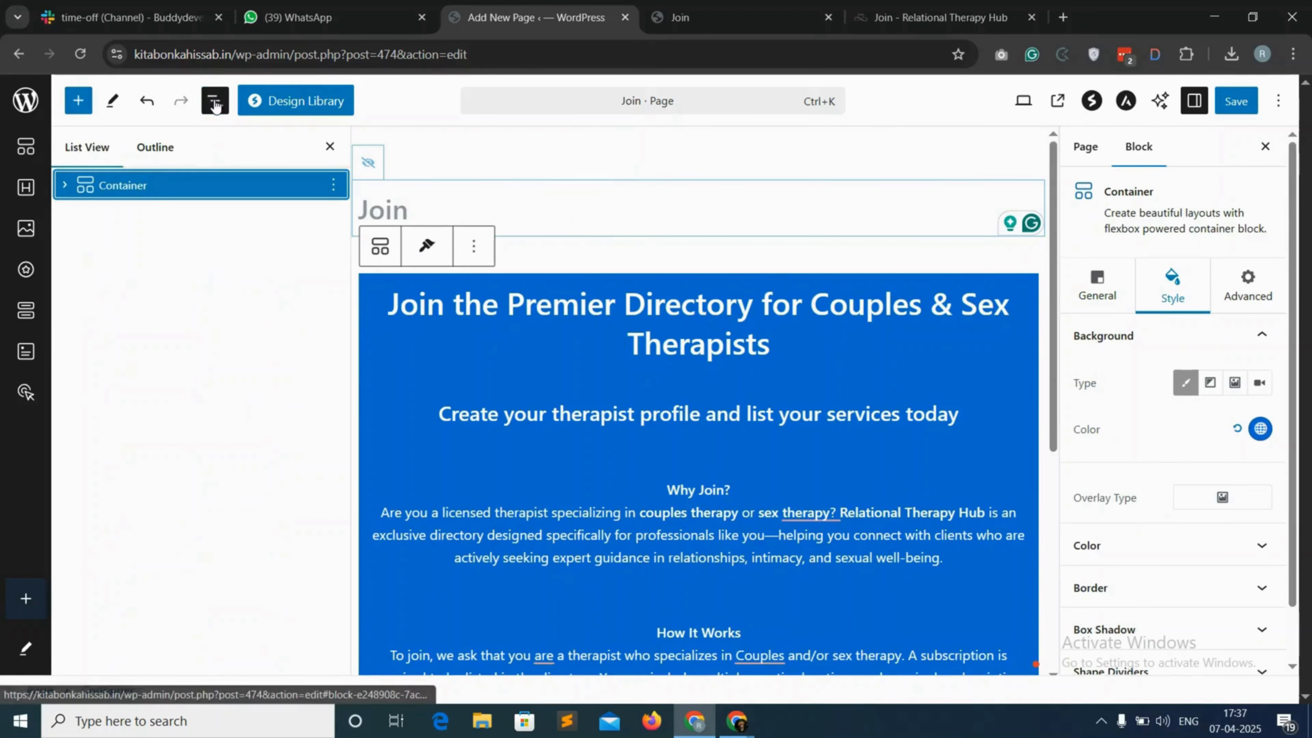
- Review the live Join page, and examine the reference page's subscription package section for what has to follow the introduction
left_click(730, 7)
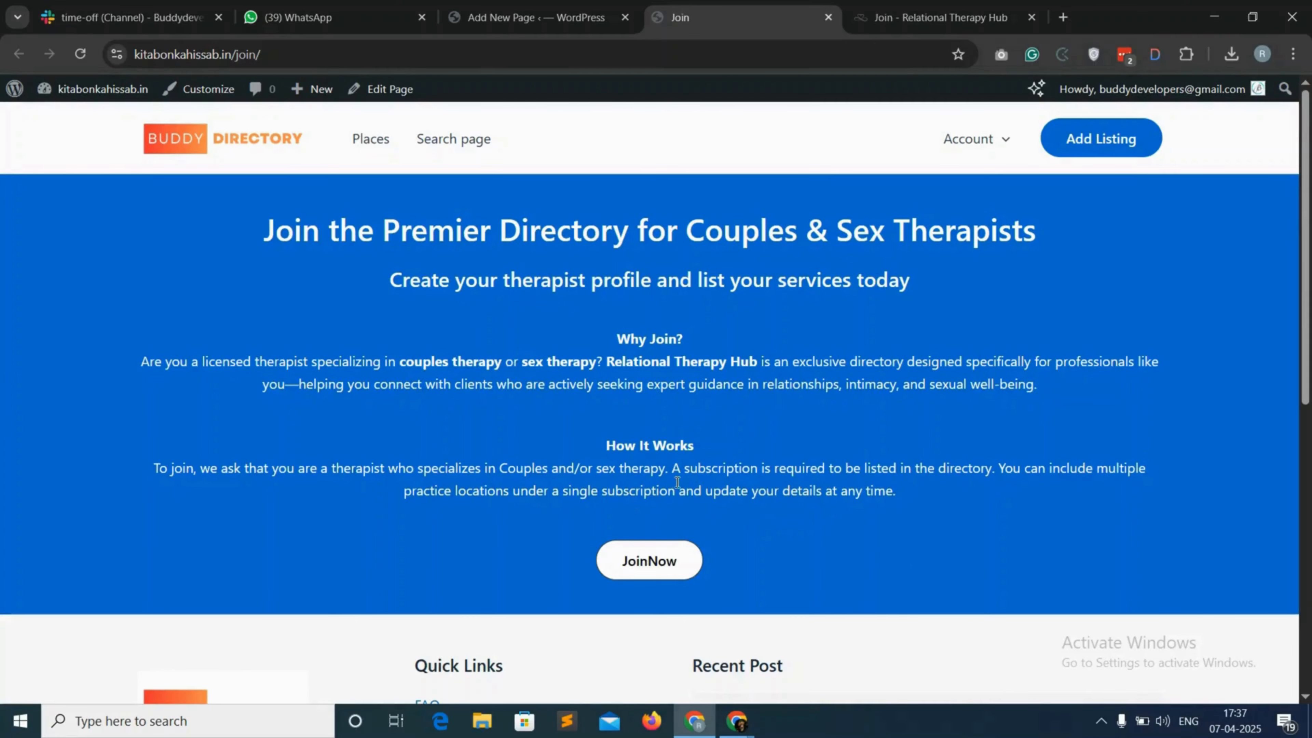
scroll(685, 500, "down", 2)
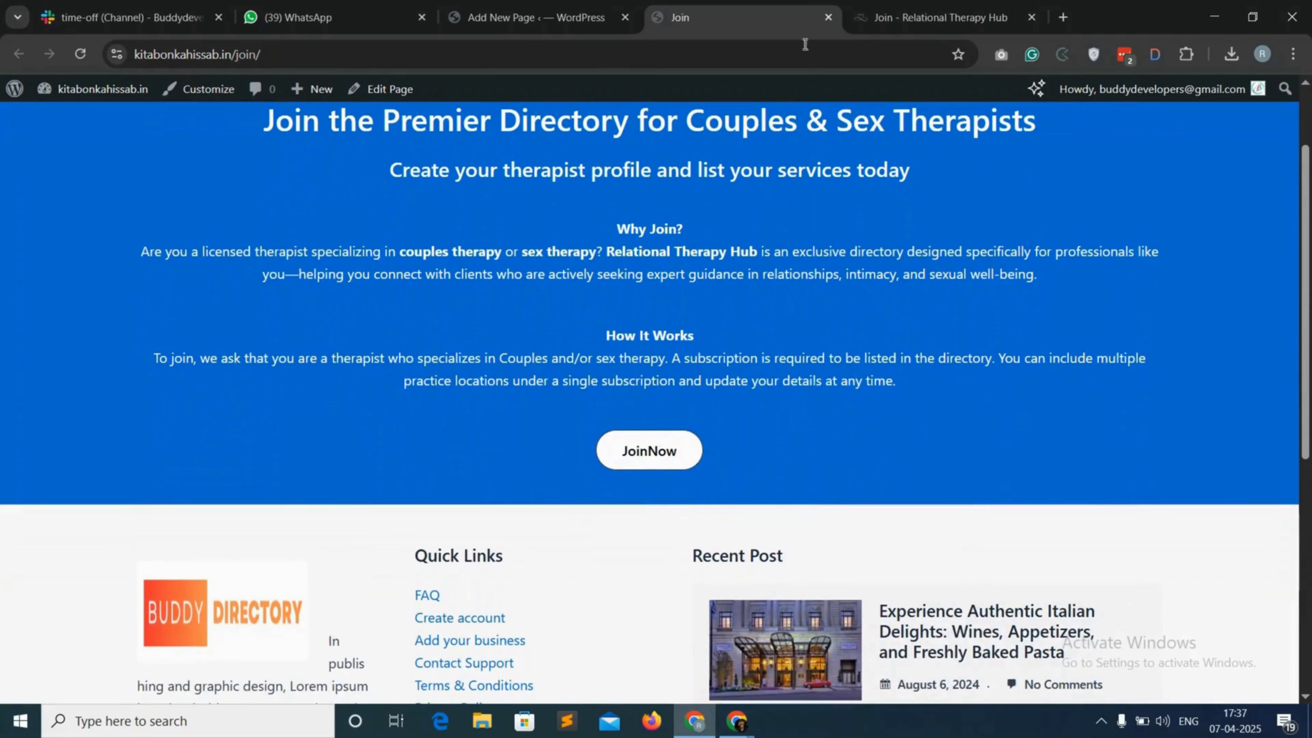
left_click(939, 17)
scroll(685, 360, "down", 5)
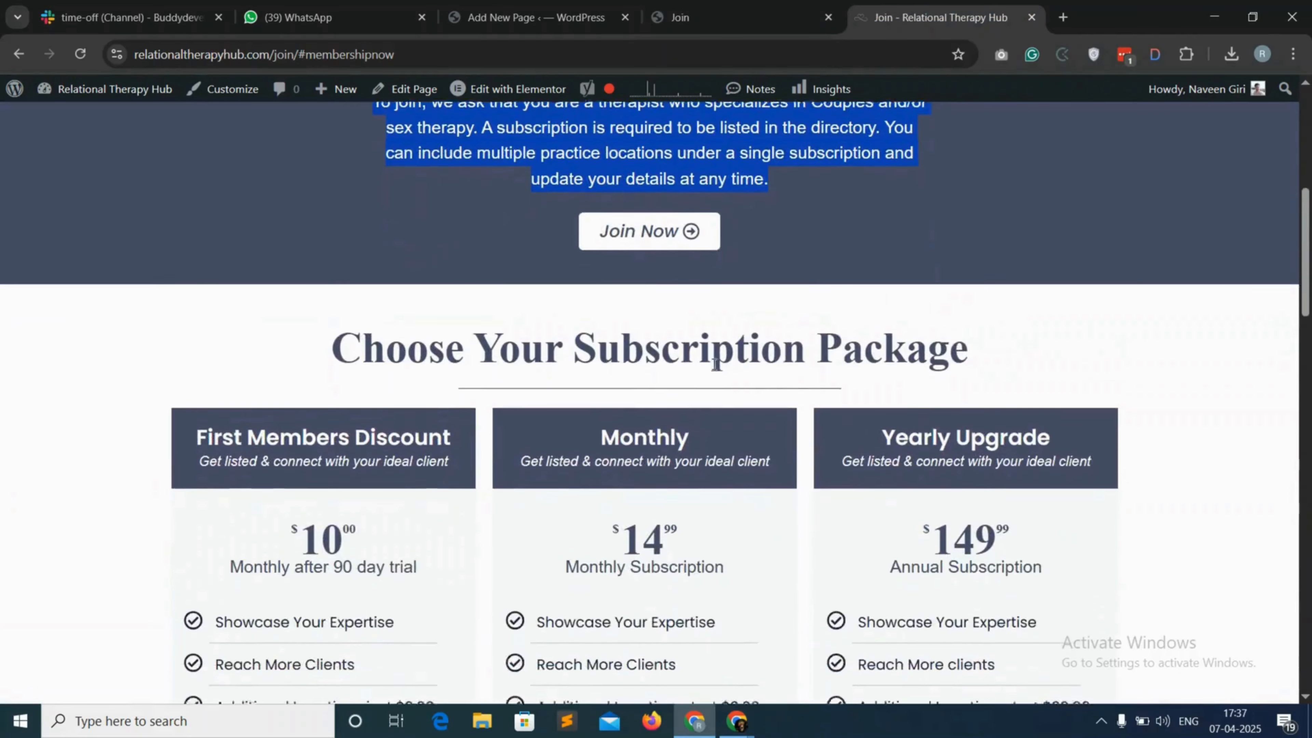
scroll(715, 363, "down", 2)
left_click_drag(291, 235, 994, 221)
left_click(994, 222)
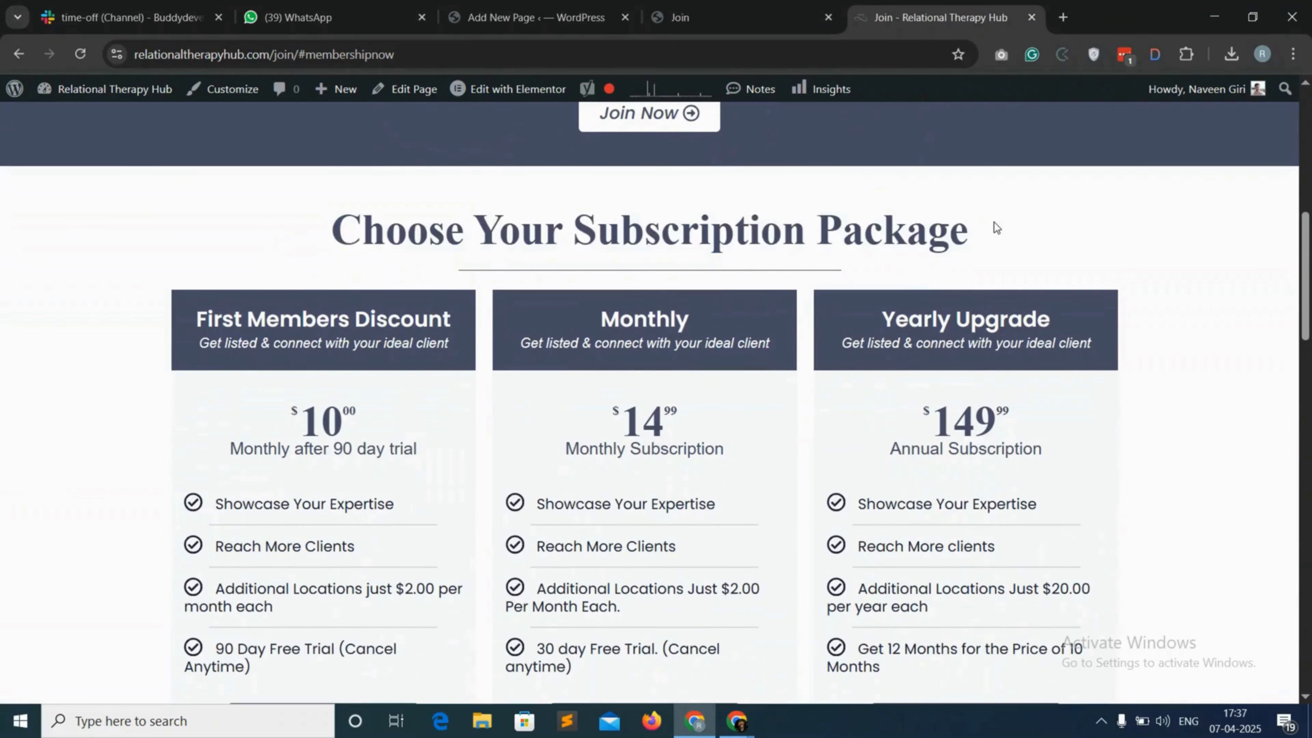
scroll(994, 222, "down", 1)
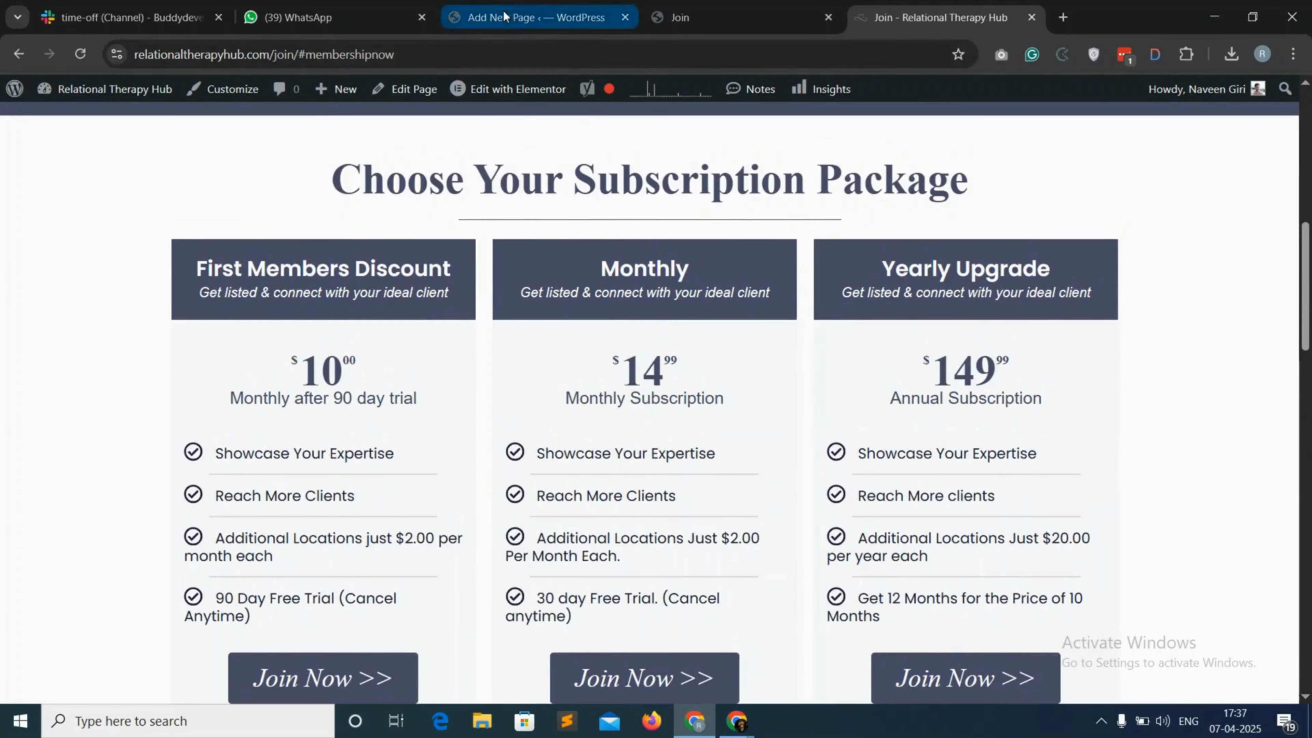
left_click(543, 5)
scroll(610, 352, "down", 3)
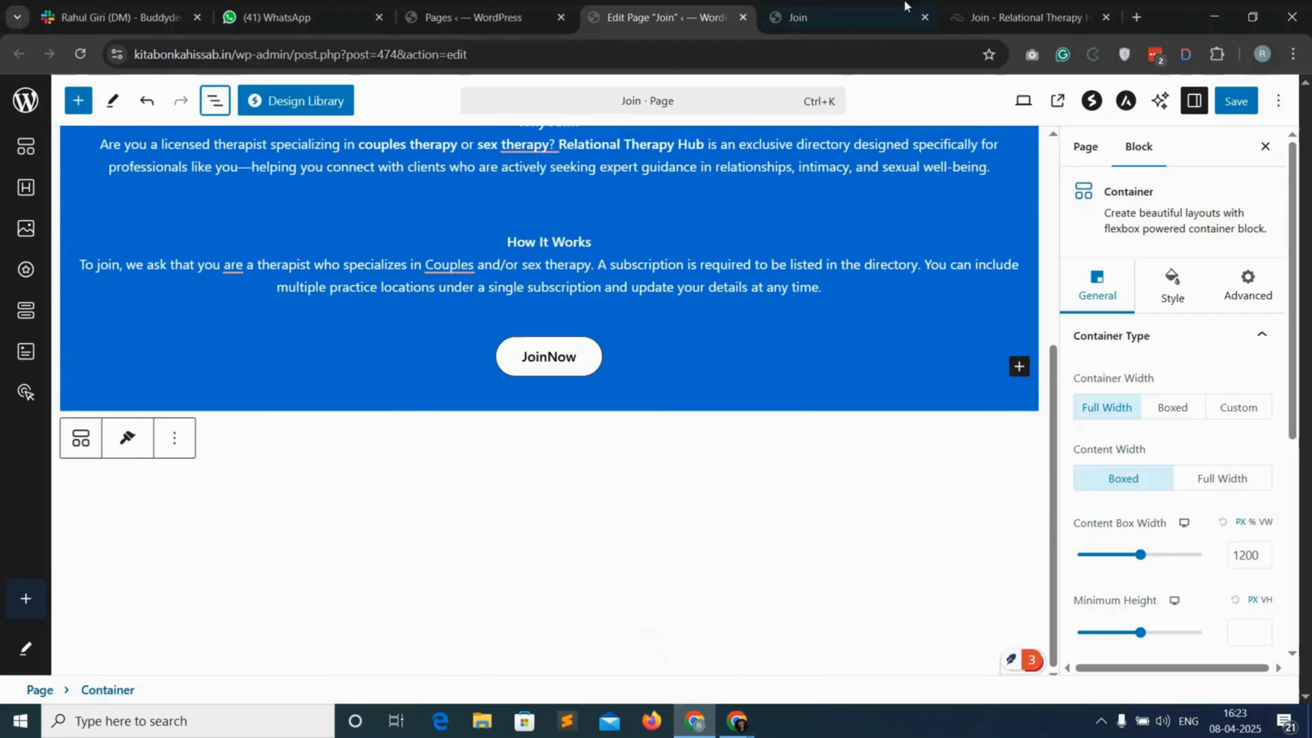
- Copy the "Choose Your Subscription Package" heading text from the reference page and return to the Join page editor
left_click(1028, 17)
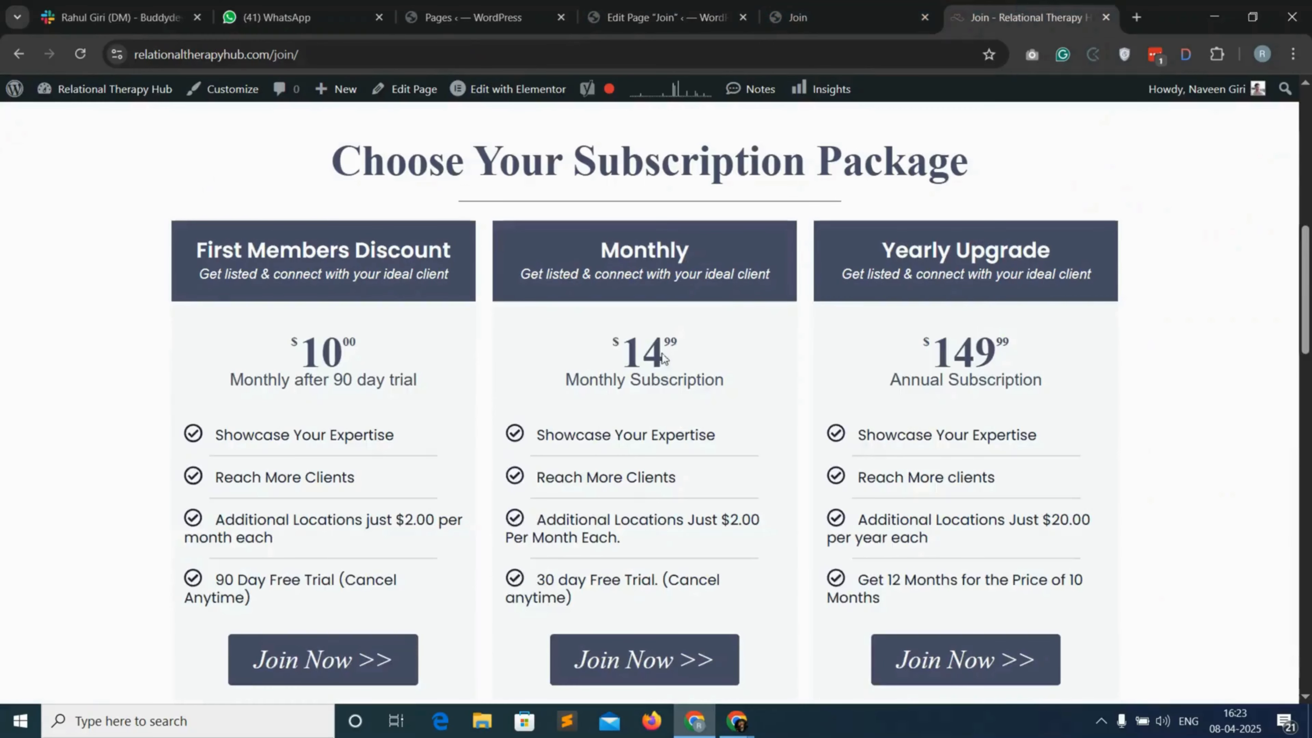
left_click_drag(330, 170, 997, 176)
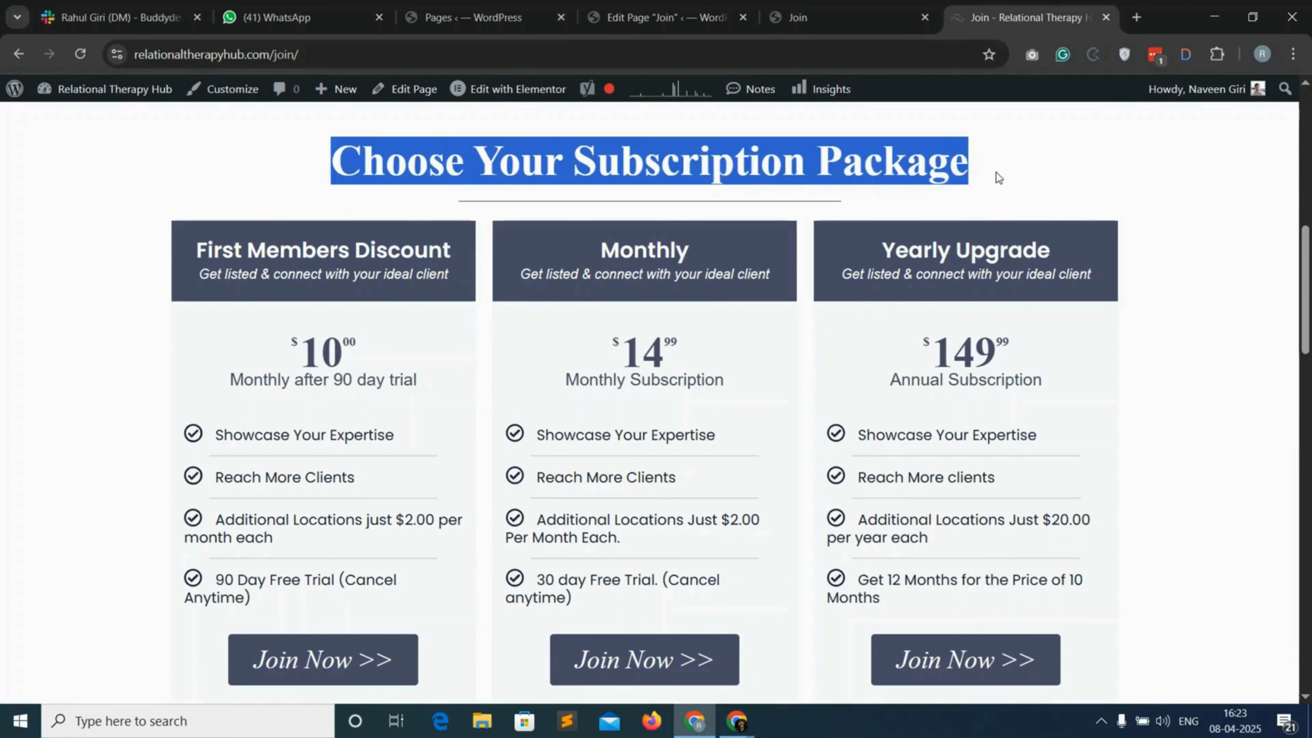
left_click(1000, 179)
triple_click(796, 171)
key("ctrl+c")
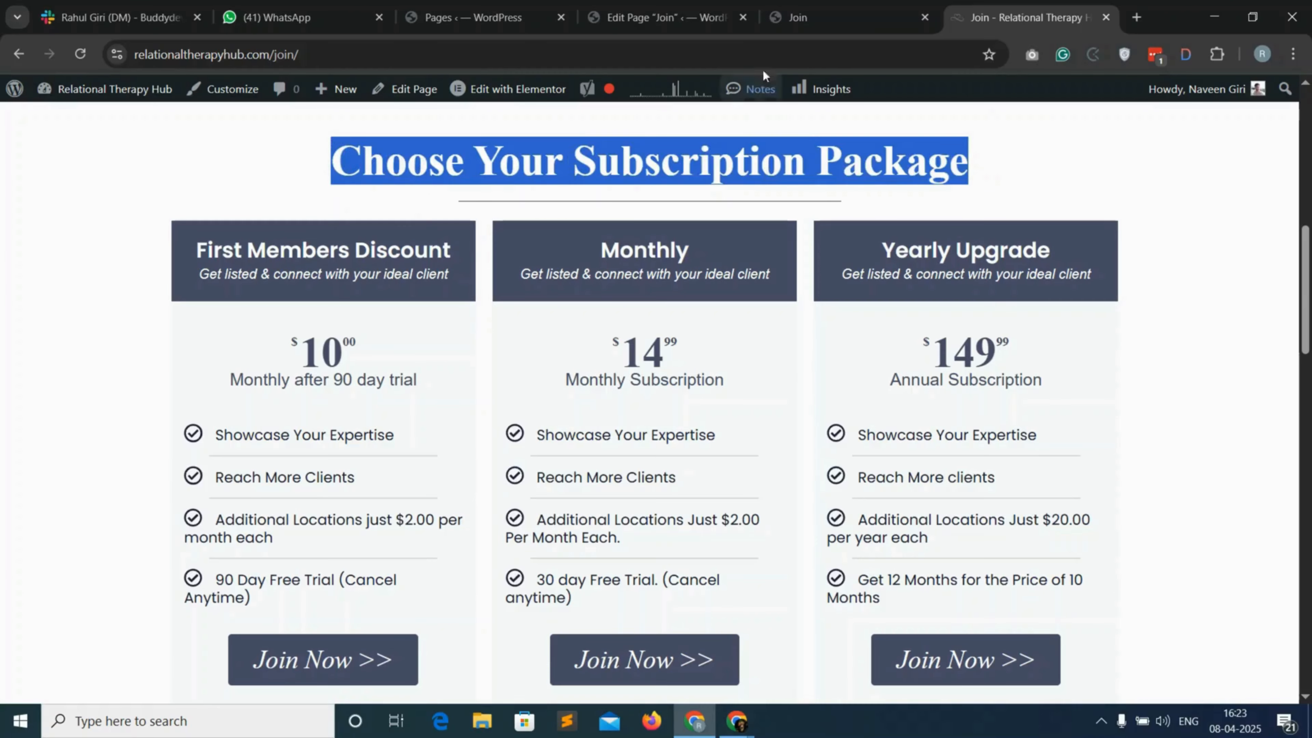
left_click(770, 10)
left_click(720, 6)
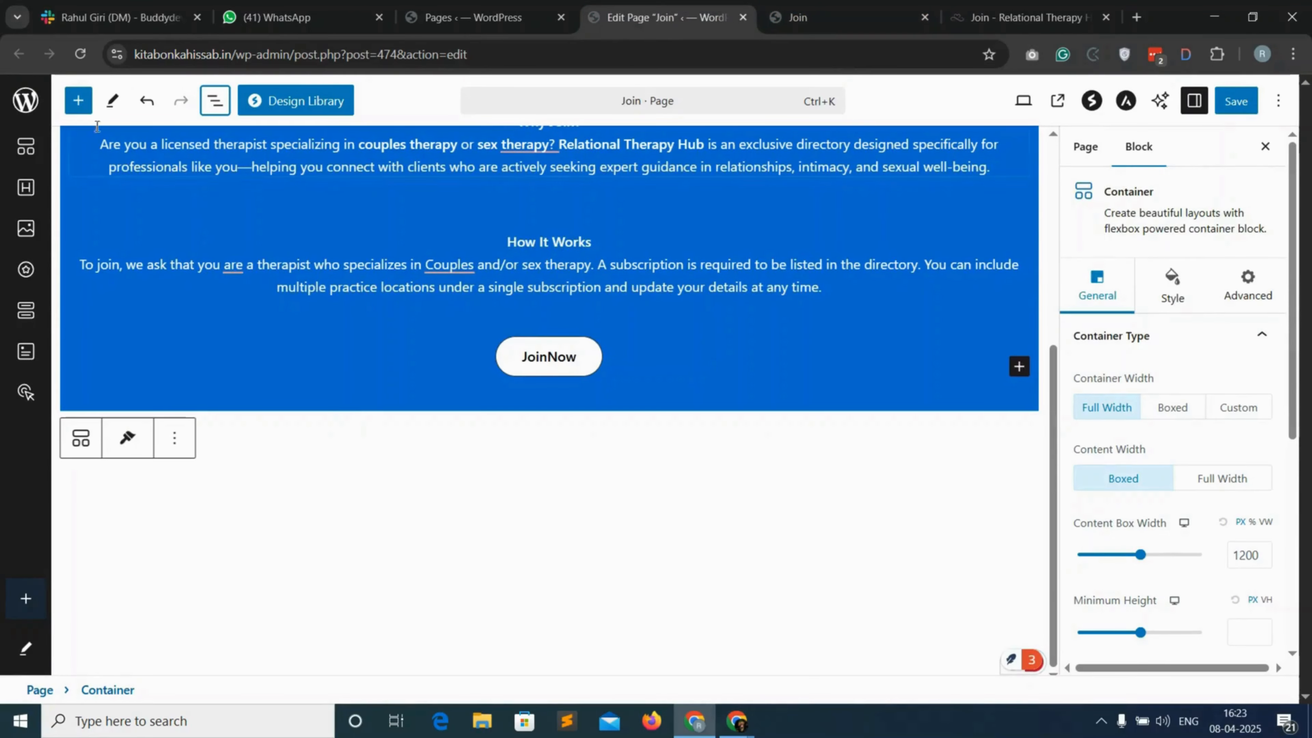
- Add a Spectra container with a single-column layout below the blue introduction section
left_click(77, 100)
left_click(102, 299)
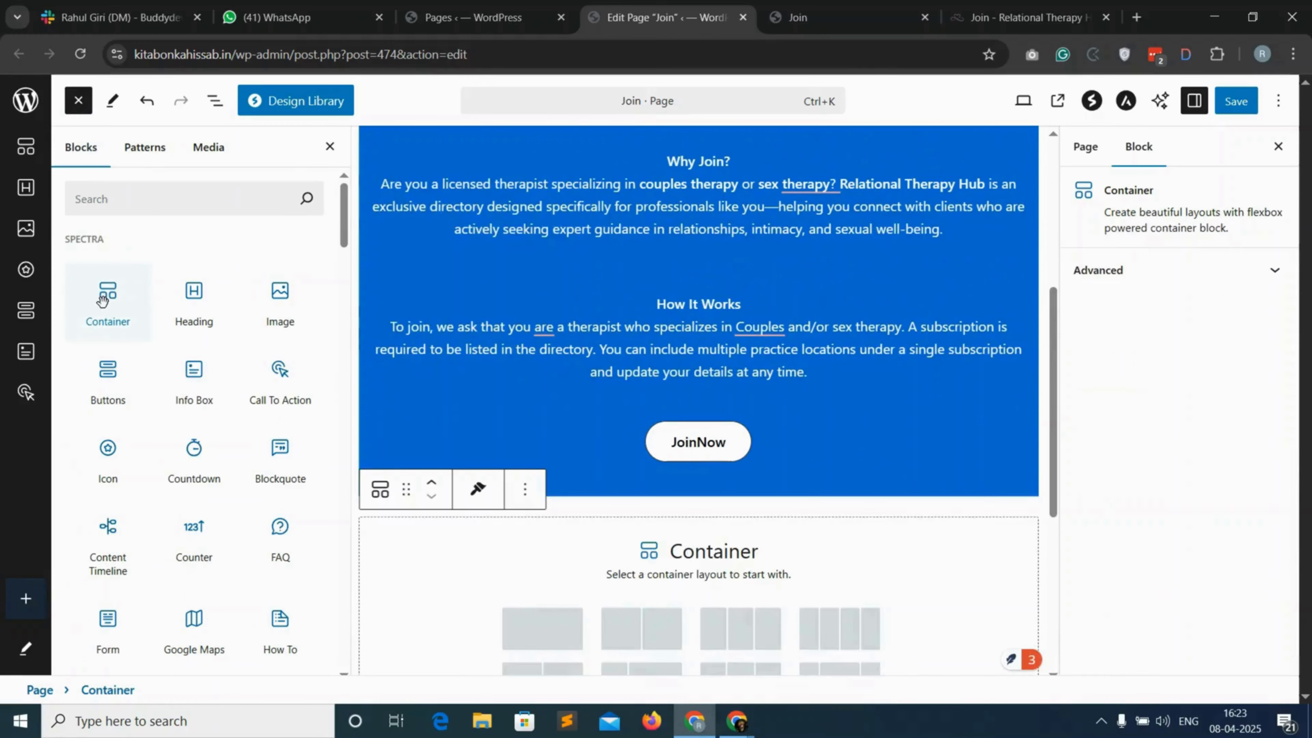
left_click(541, 386)
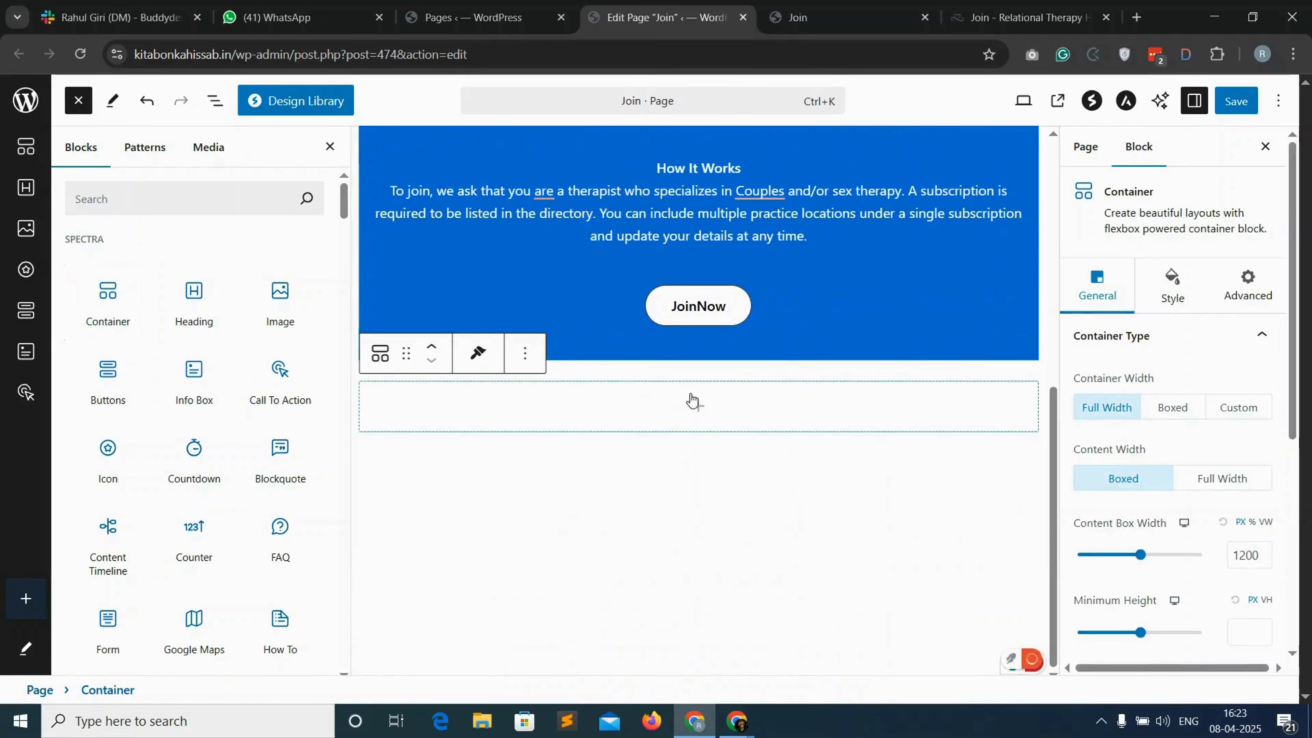
- Add a Spectra heading to the new container, replace its placeholder with the copied "Choose Your Subscription Package" text, and center it
left_click_drag(194, 302, 703, 412)
triple_click(538, 409)
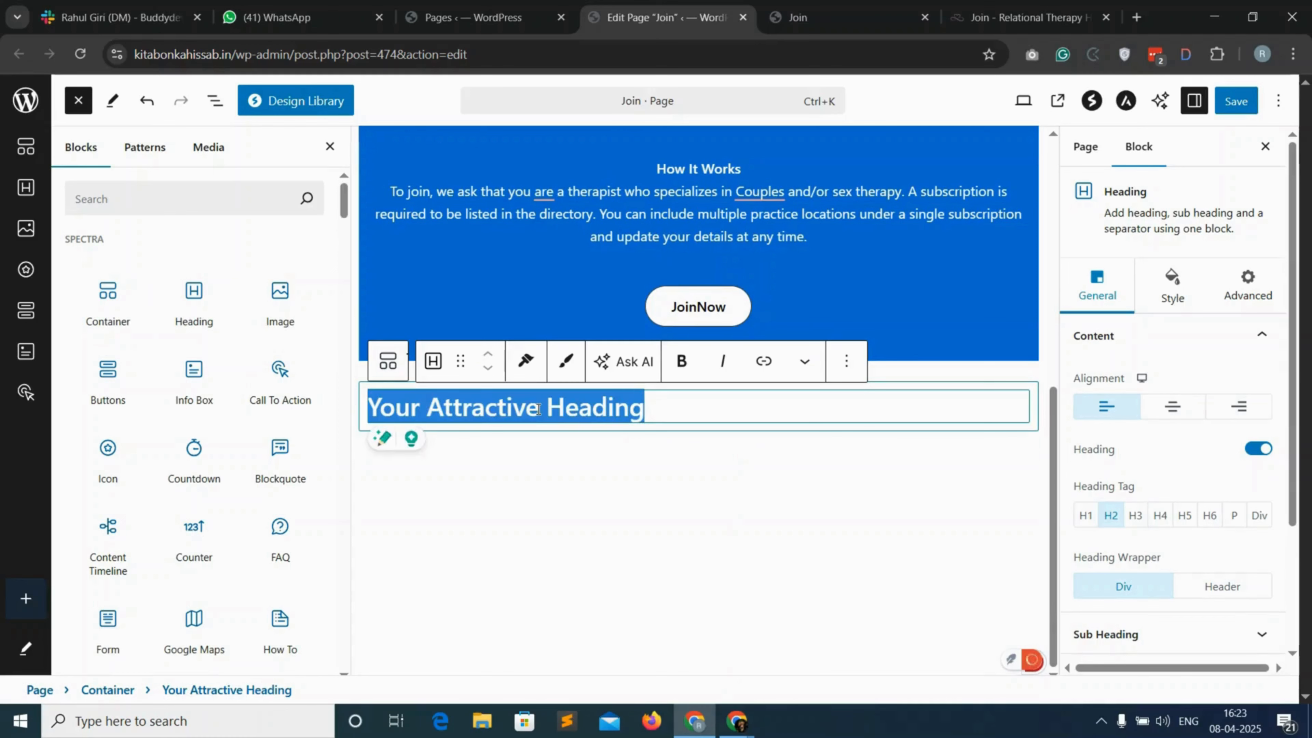
key("ctrl+v")
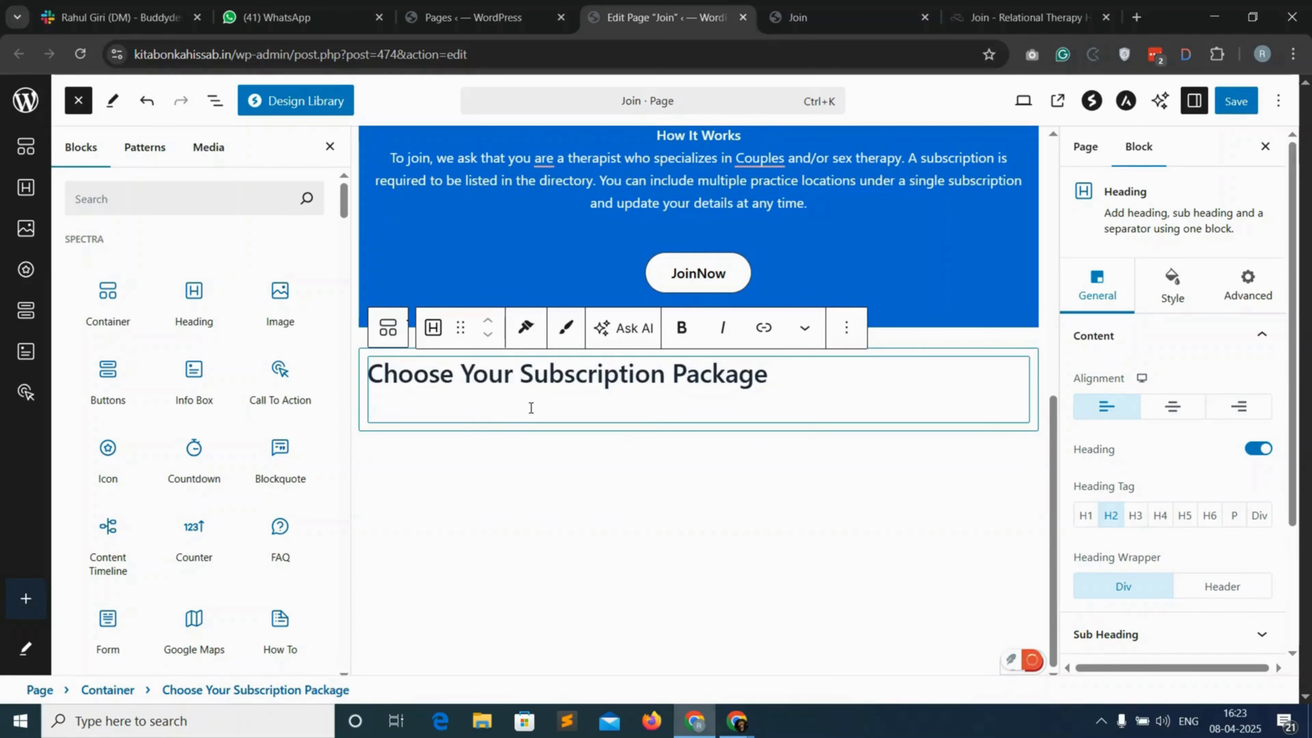
left_click(1172, 408)
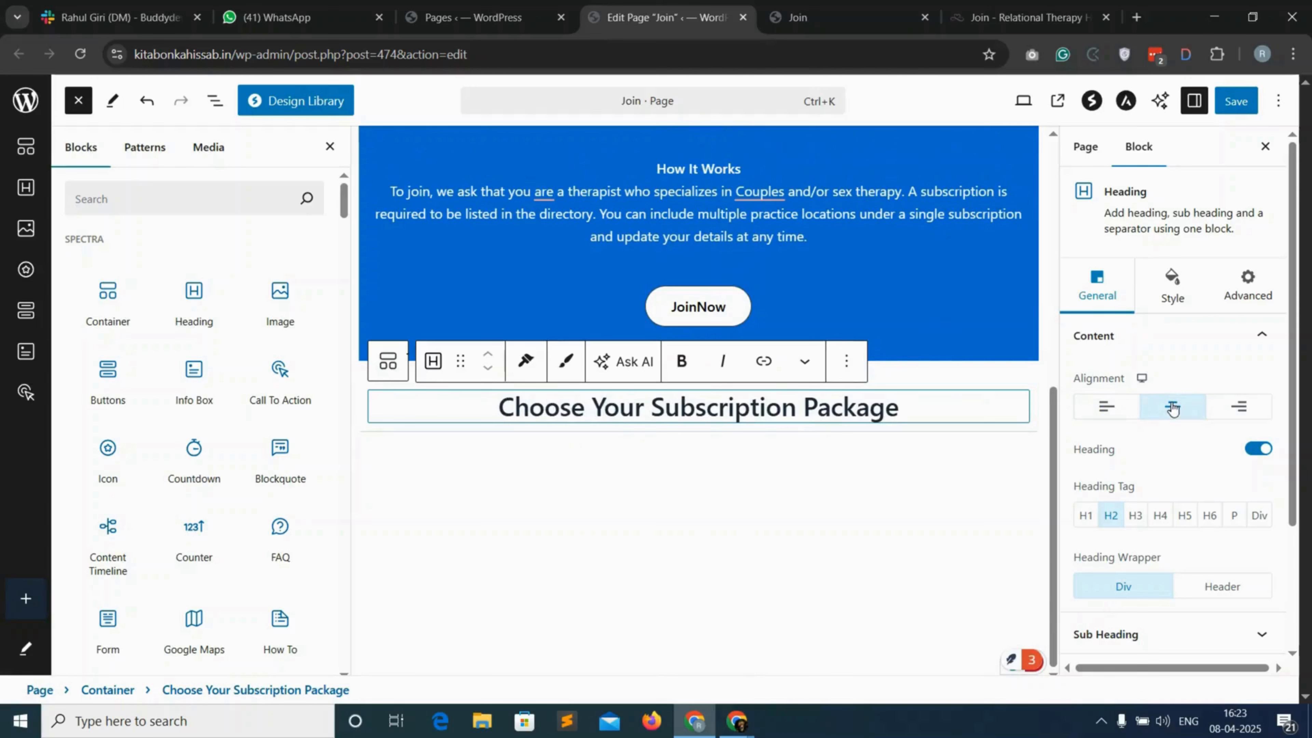
- Search the blocks for "pricing" and insert the three column pricing table pattern below the subscription heading
left_click(146, 200)
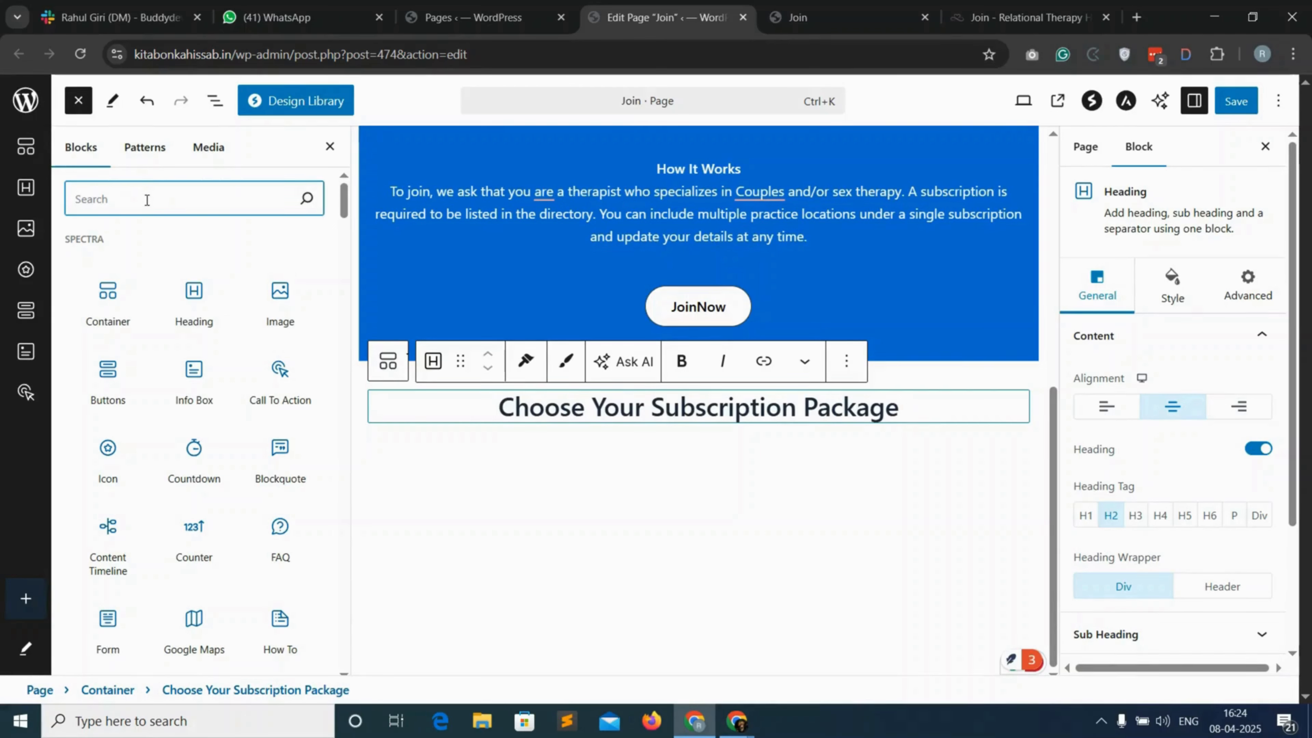
type("pricing")
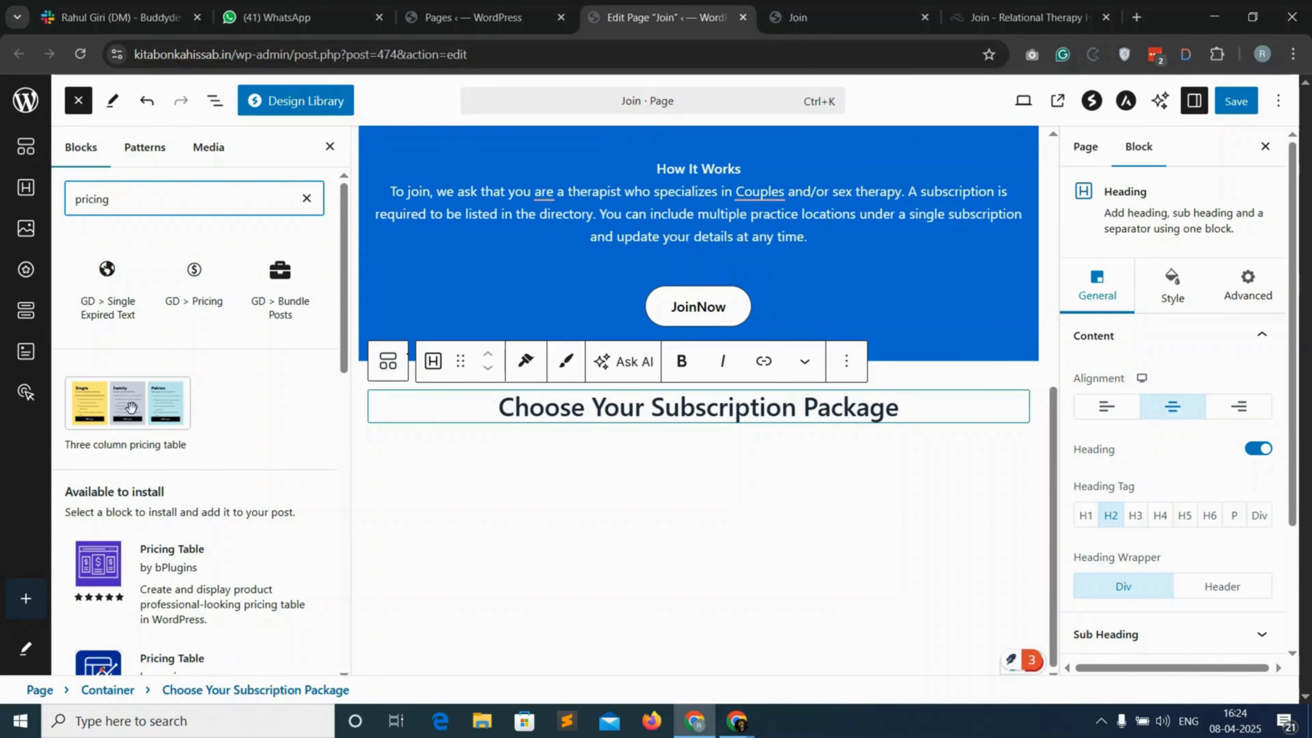
left_click_drag(130, 407, 692, 420)
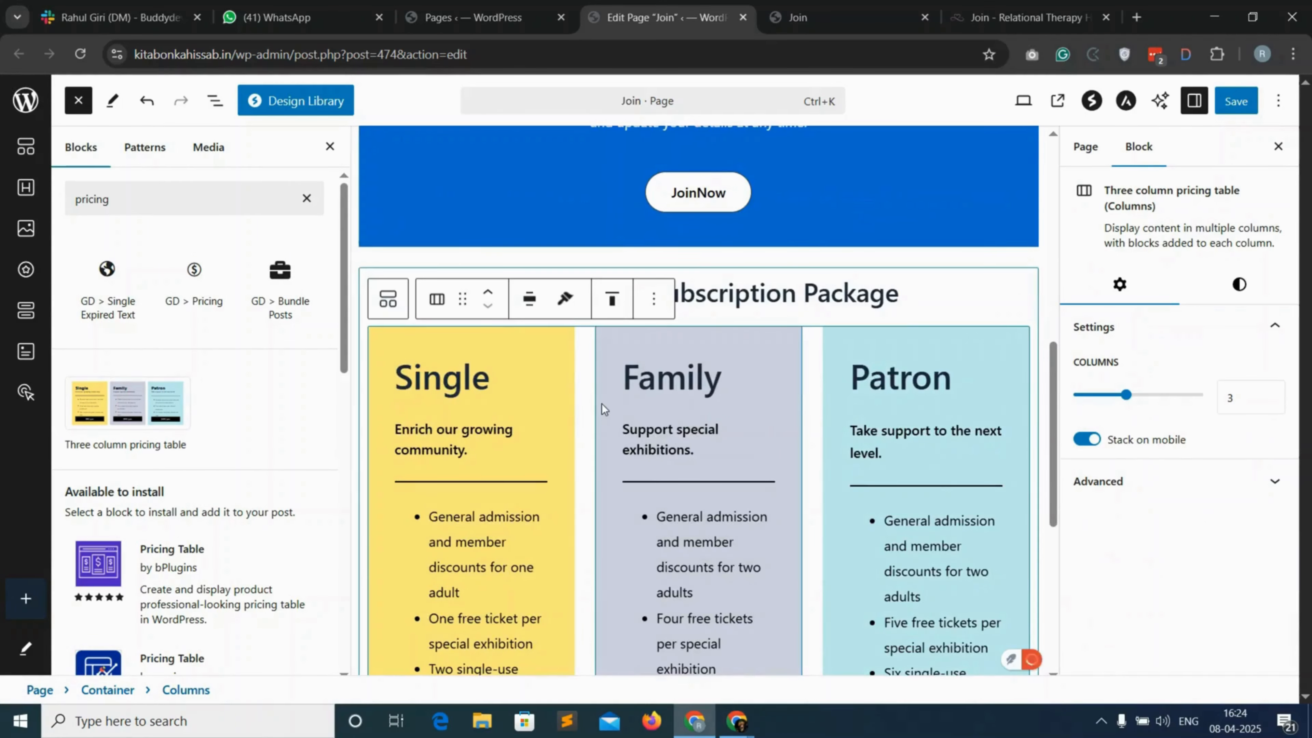